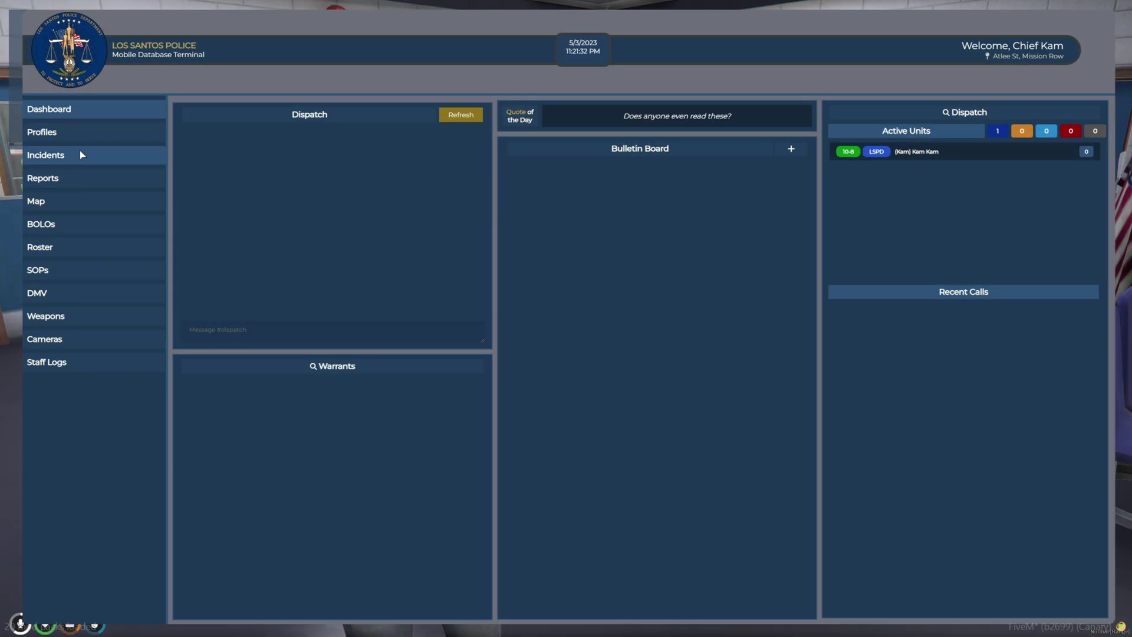
Open the citizen profiles in the police MDT and search for a citizen's full name.
left_click(83, 135)
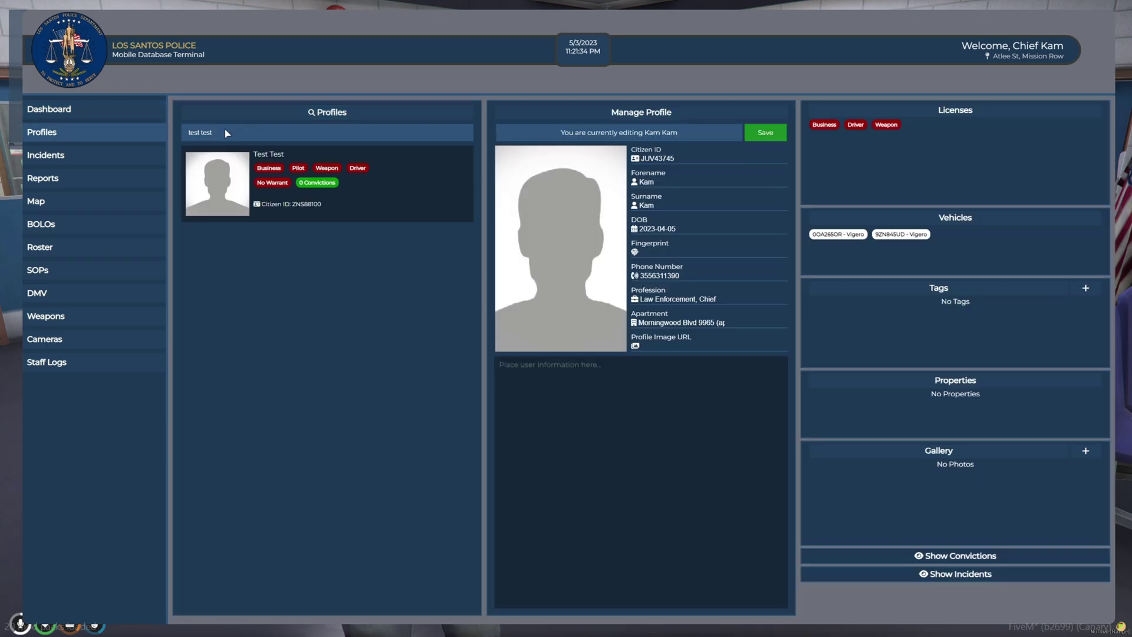
left_click_drag(225, 131, 183, 137)
type("kam kam")
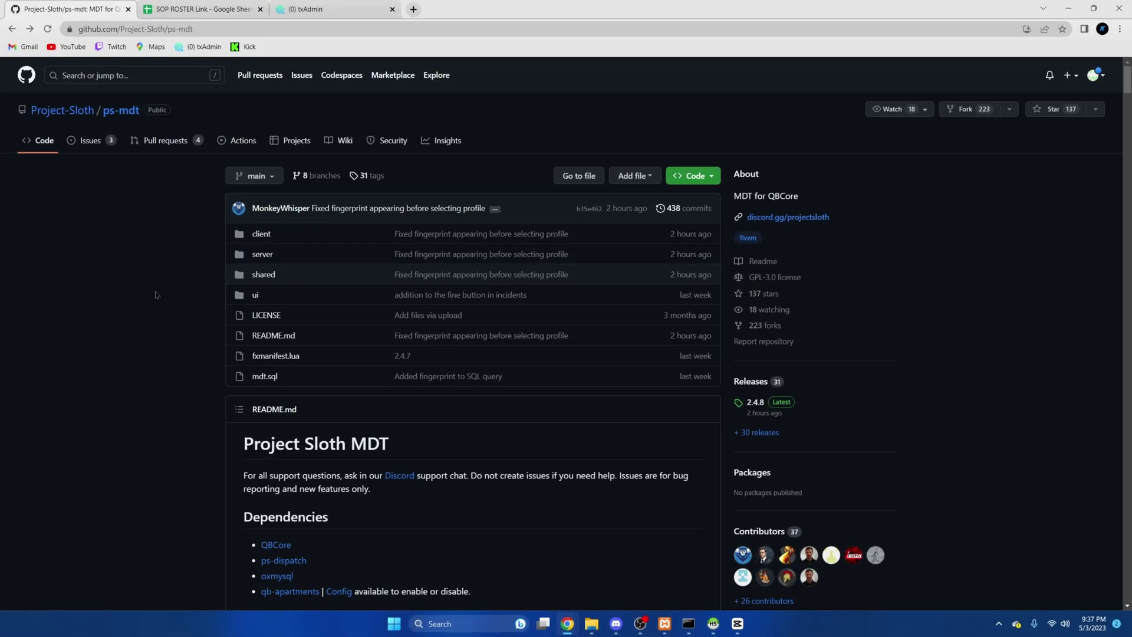
Download the source code zip of ps-mdt release 2.4.8 from its GitHub repository.
left_click(761, 405)
scroll(470, 387, "down", 2)
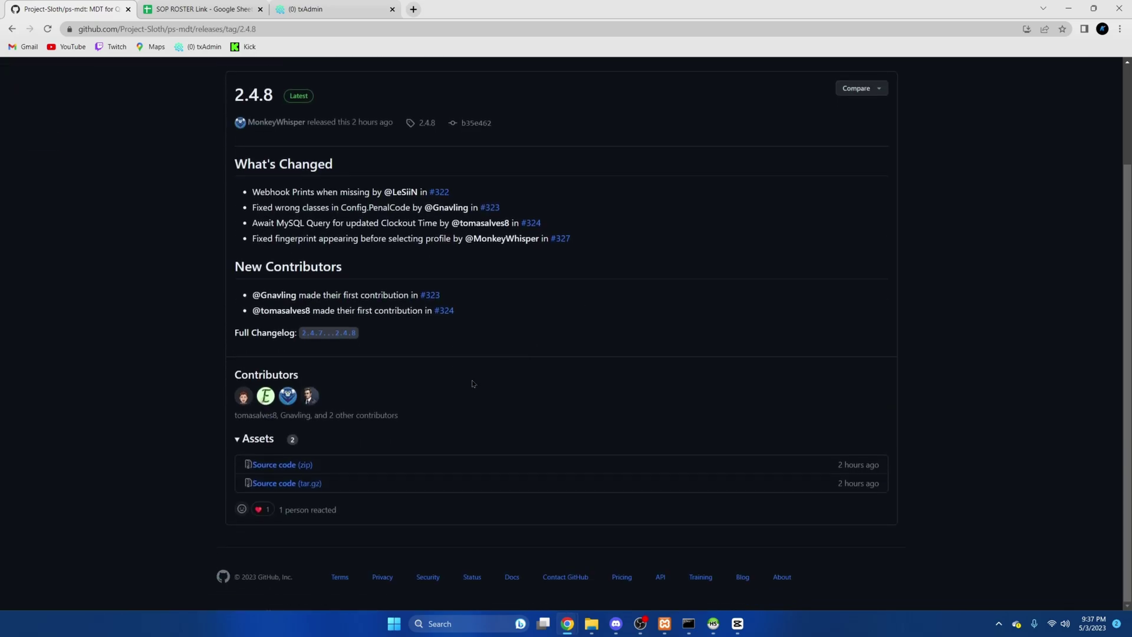
left_click(289, 466)
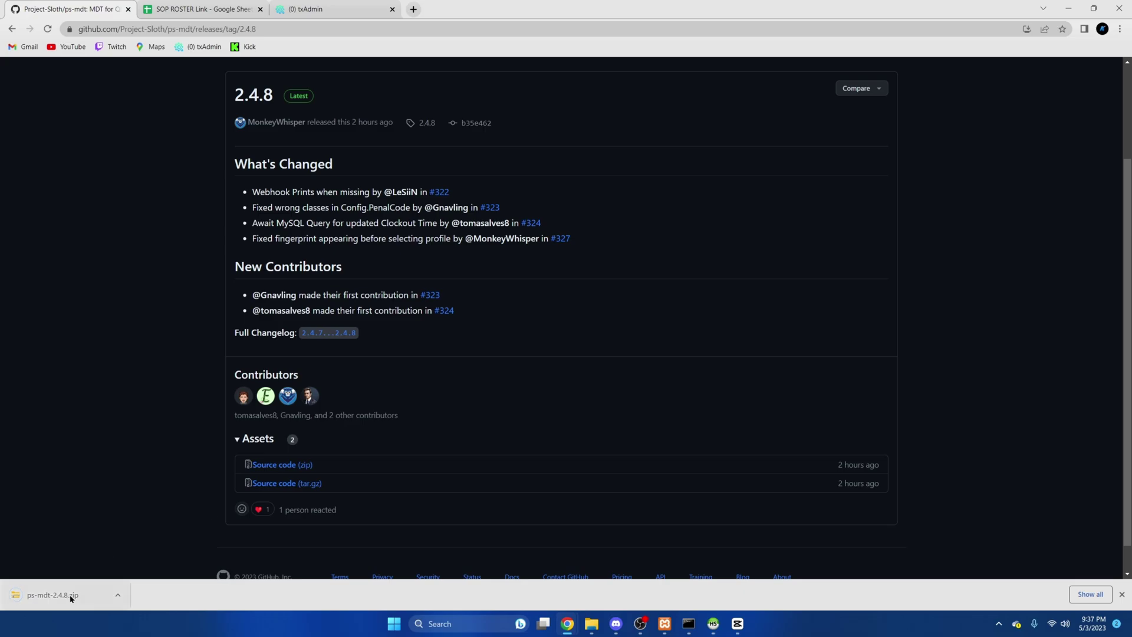
Open the downloaded ps-mdt archive and copy its ps-mdt-2.4.8 folder into the QBCore server's resources folder.
left_click(70, 597)
left_click(591, 624)
left_click(525, 548)
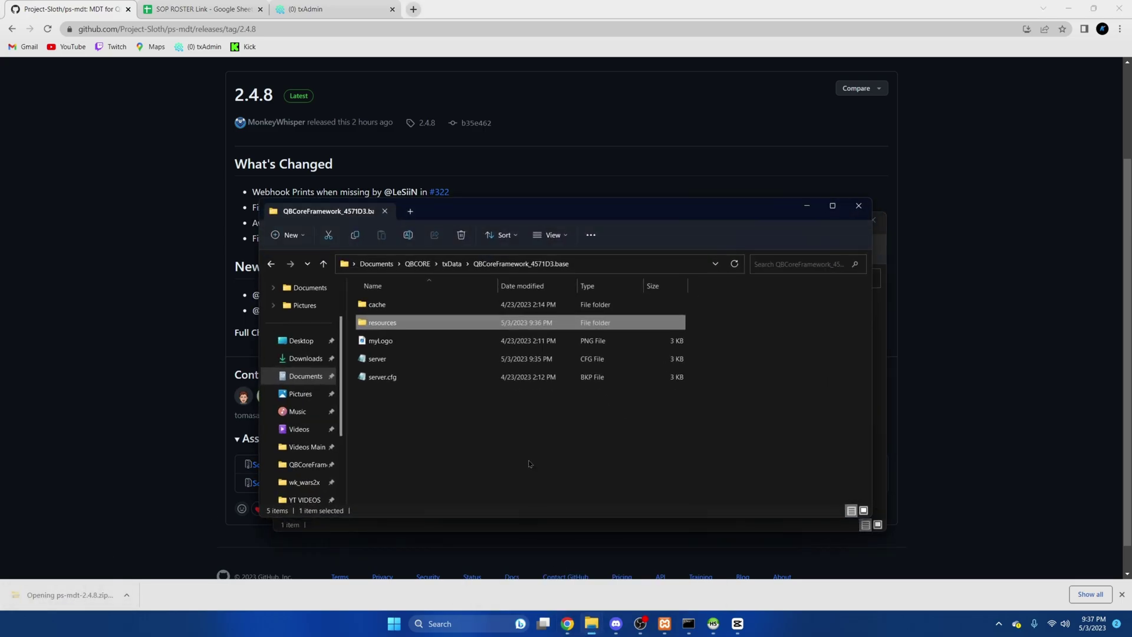
left_click_drag(558, 215, 358, 170)
left_click(678, 228)
left_click_drag(677, 228, 888, 182)
double_click(181, 278)
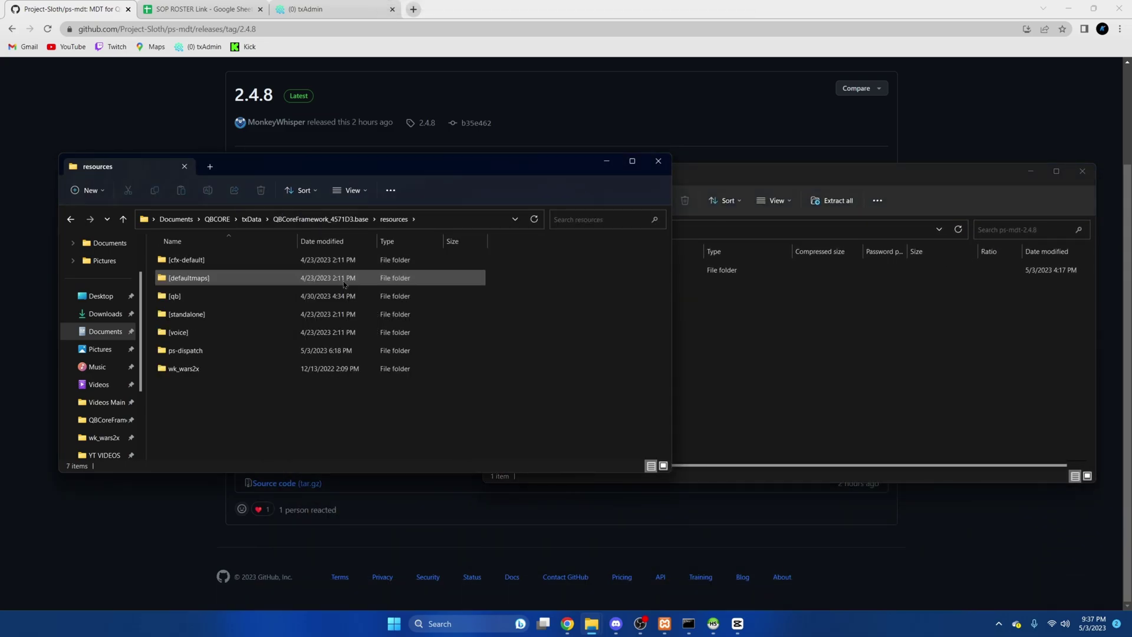
left_click(766, 403)
left_click_drag(595, 269, 273, 401)
Rename the ps-mdt-2.4.8 folder in resources as ps-mdt.
right_click(214, 393)
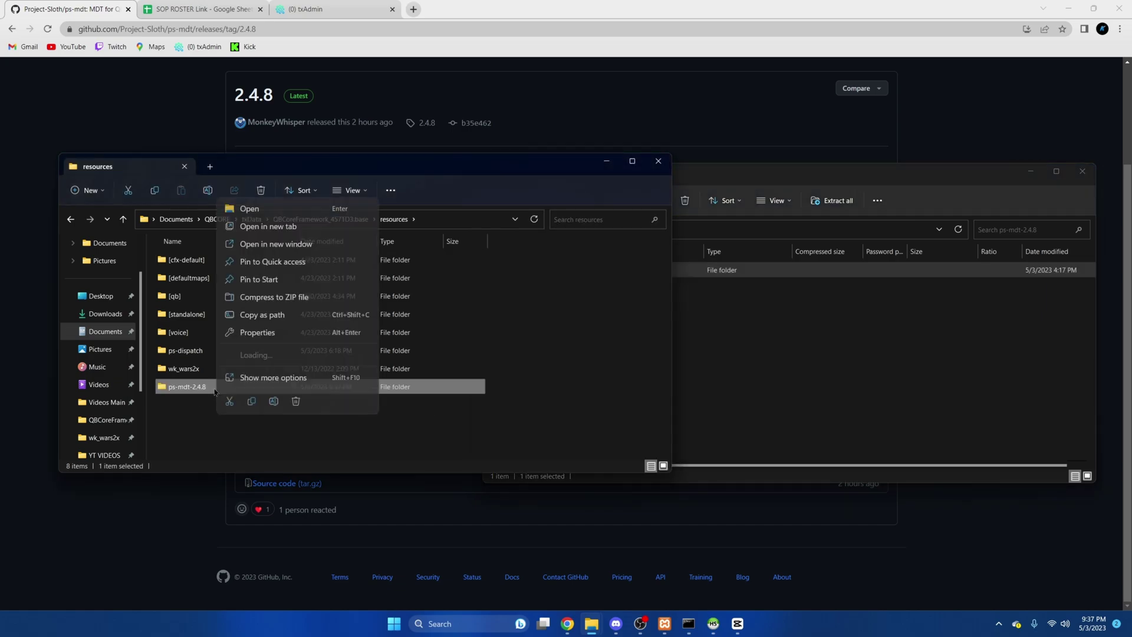
left_click(262, 381)
left_click(307, 354)
left_click(209, 383)
key("BackSpace")
key("BackSpace")
key("BackSpace")
key("BackSpace")
key("BackSpace")
key("Return")
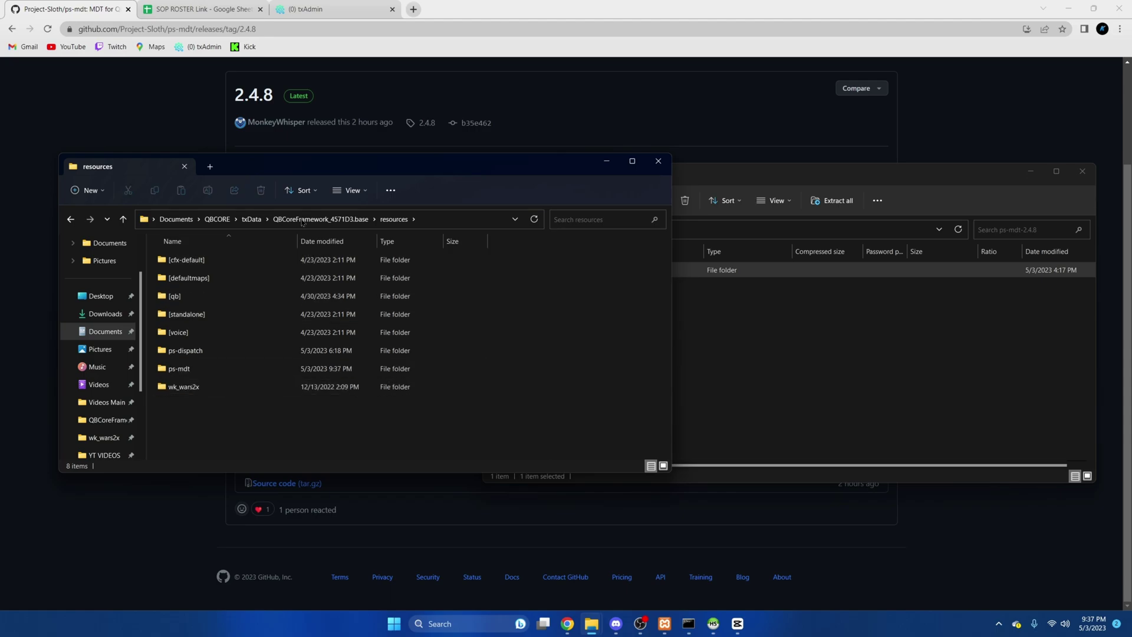
Open the server's server.cfg in Visual Studio Code, add "ensure ps-mdt" below "ensure ps-dispatch" and save it.
left_click(320, 219)
left_click(245, 312)
right_click(245, 313)
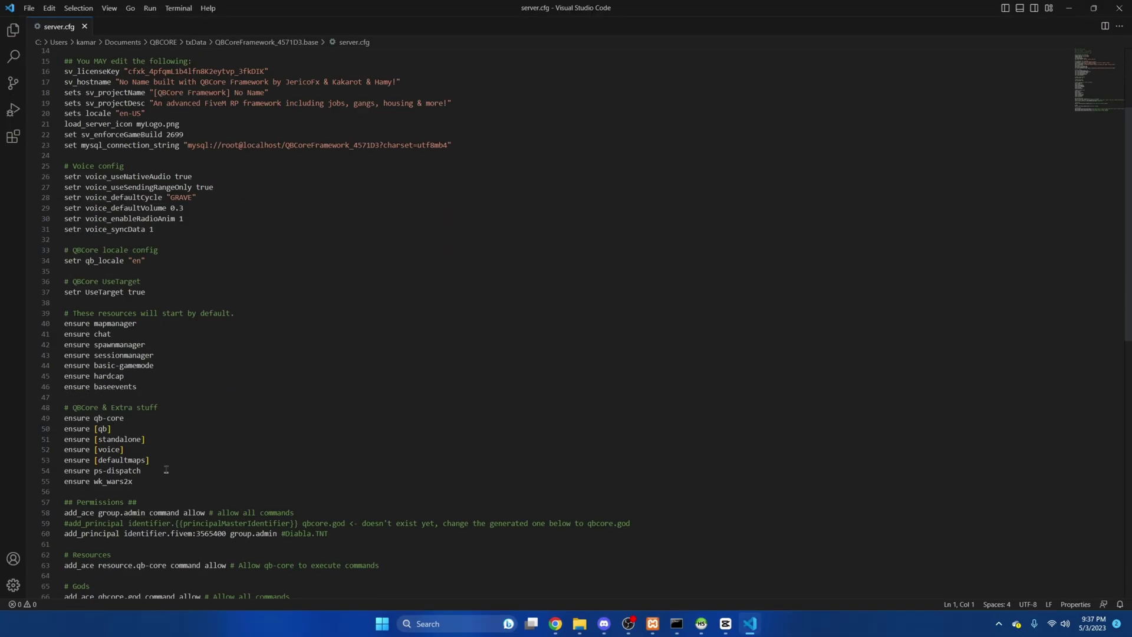
left_click(166, 470)
key("Return")
type("ensure ps-mdt")
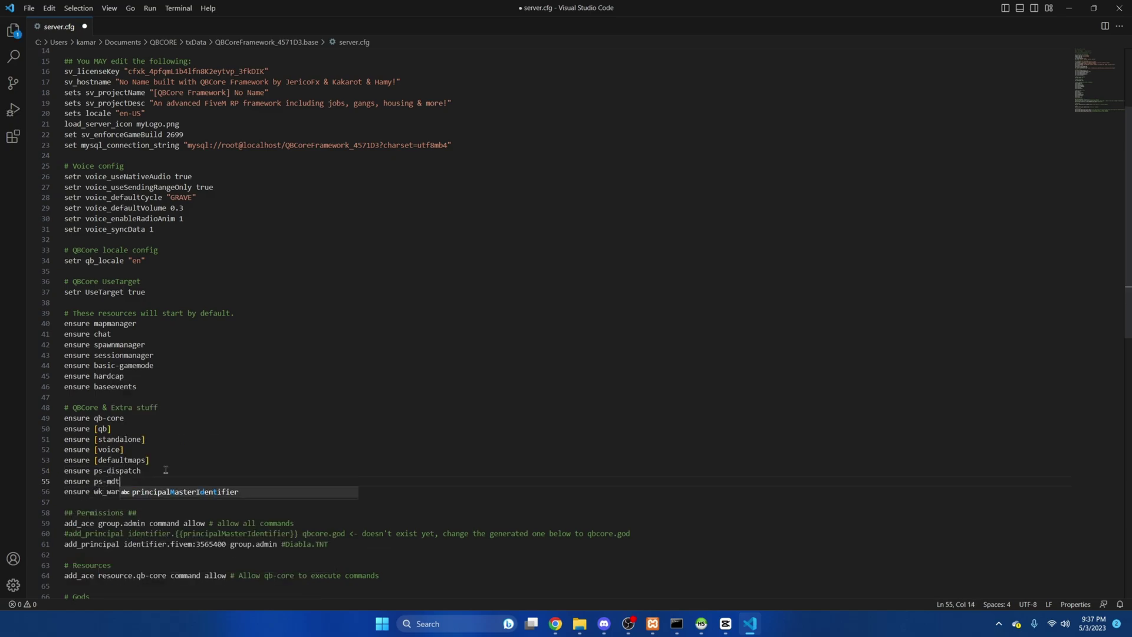
left_click(264, 442)
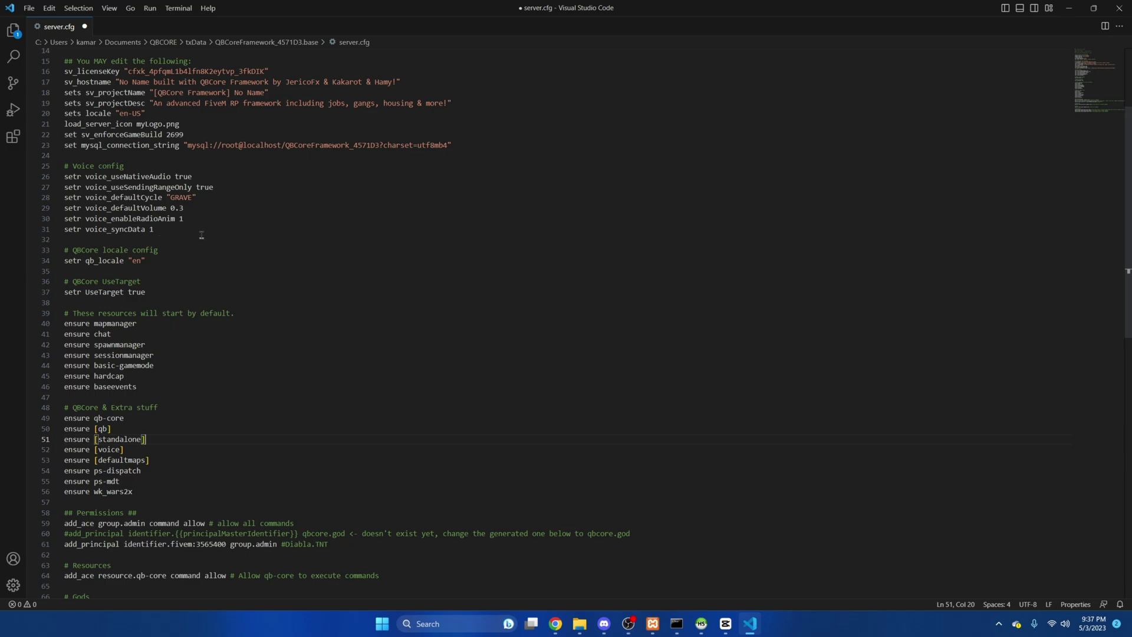
left_click(28, 8)
left_click(63, 189)
Switch to HeidiSQL, load mdt.sql from the ps-mdt folder and run it on the QBCore framework database.
left_click(701, 623)
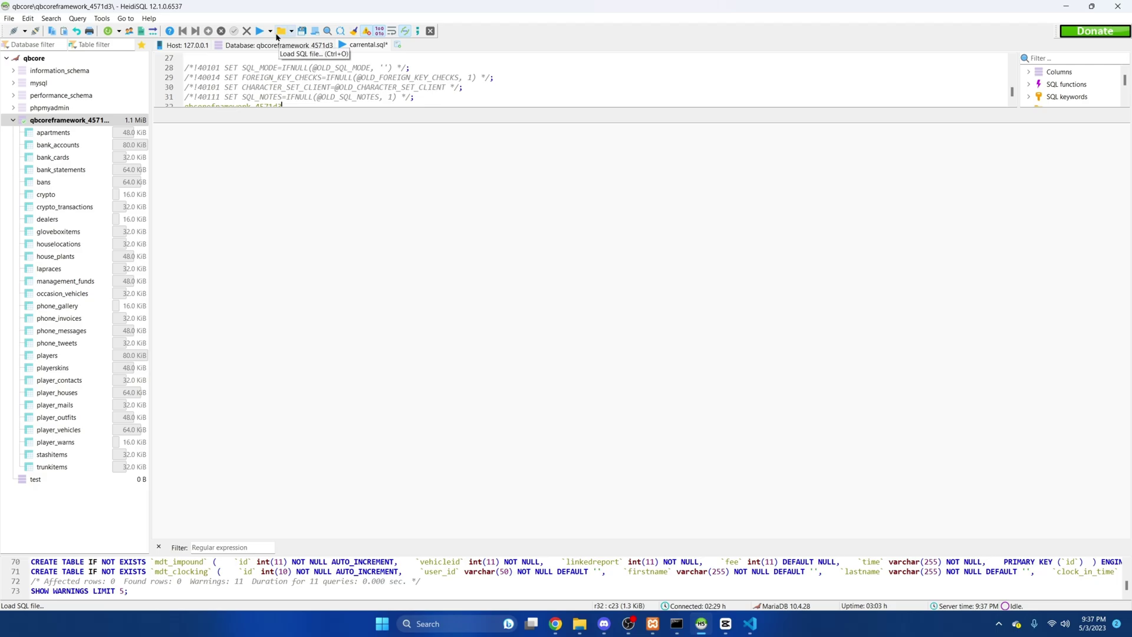
left_click(277, 36)
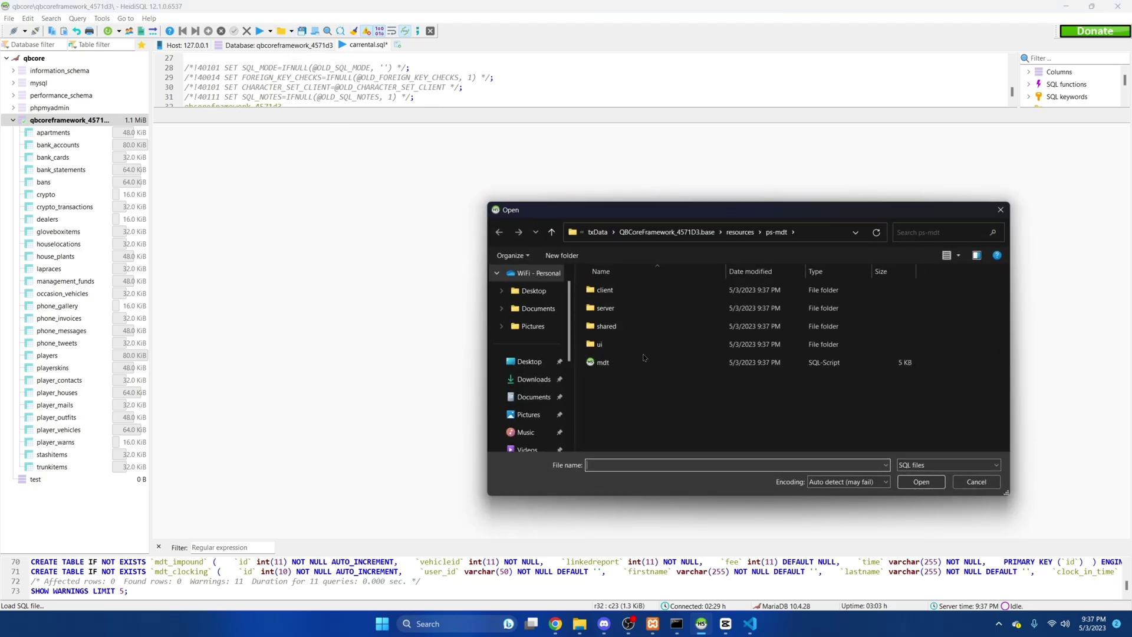
left_click(646, 362)
left_click(911, 483)
left_click(591, 341)
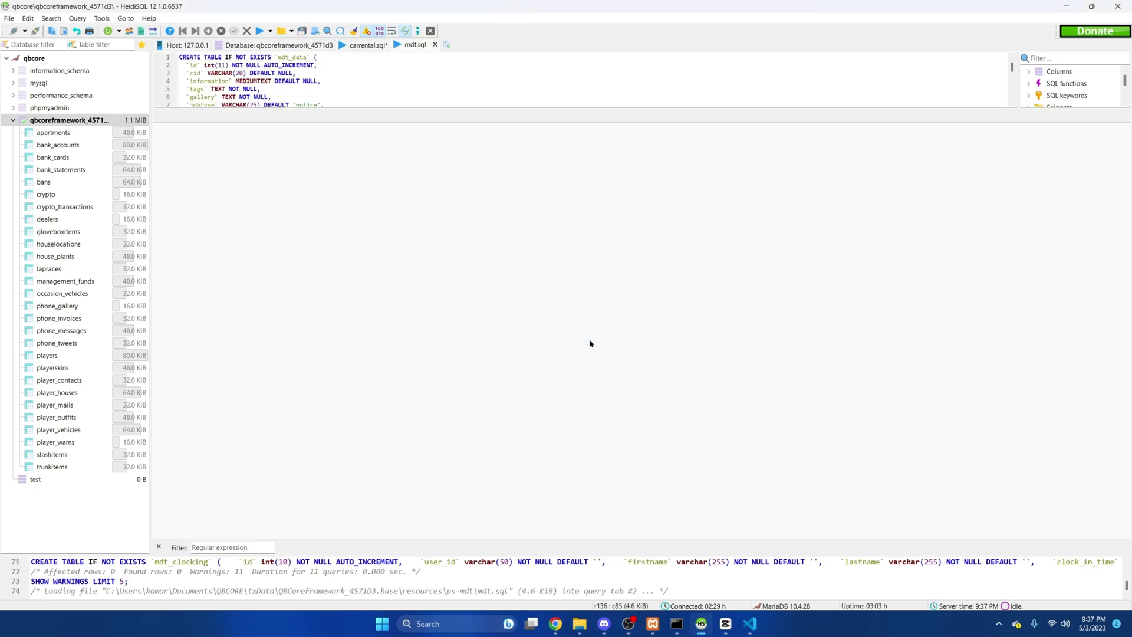
left_click(260, 31)
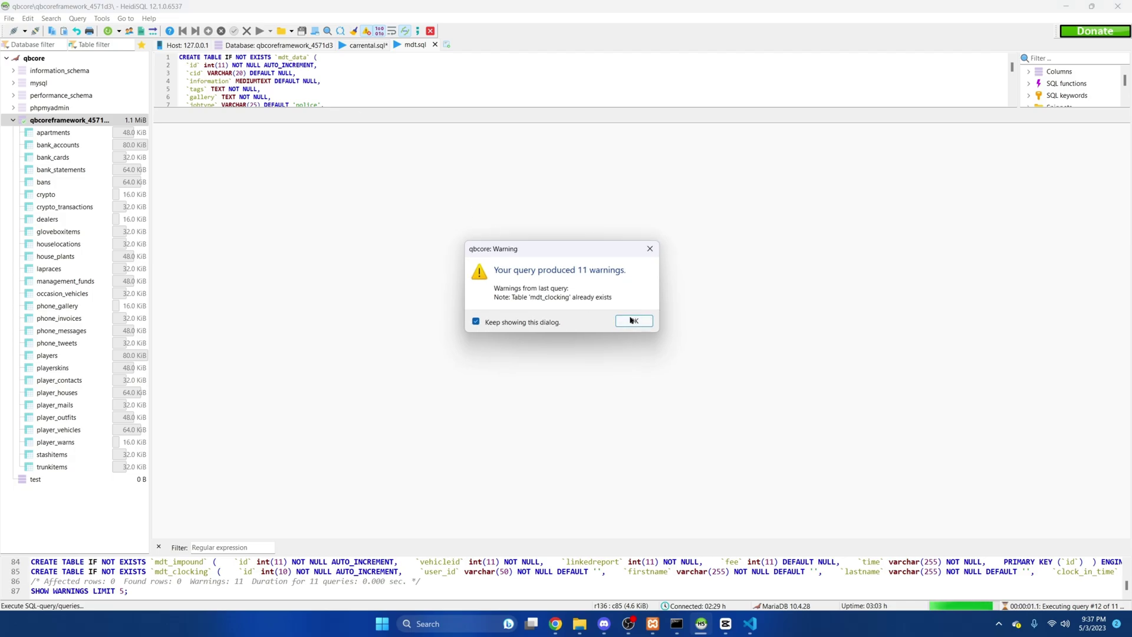
left_click(629, 322)
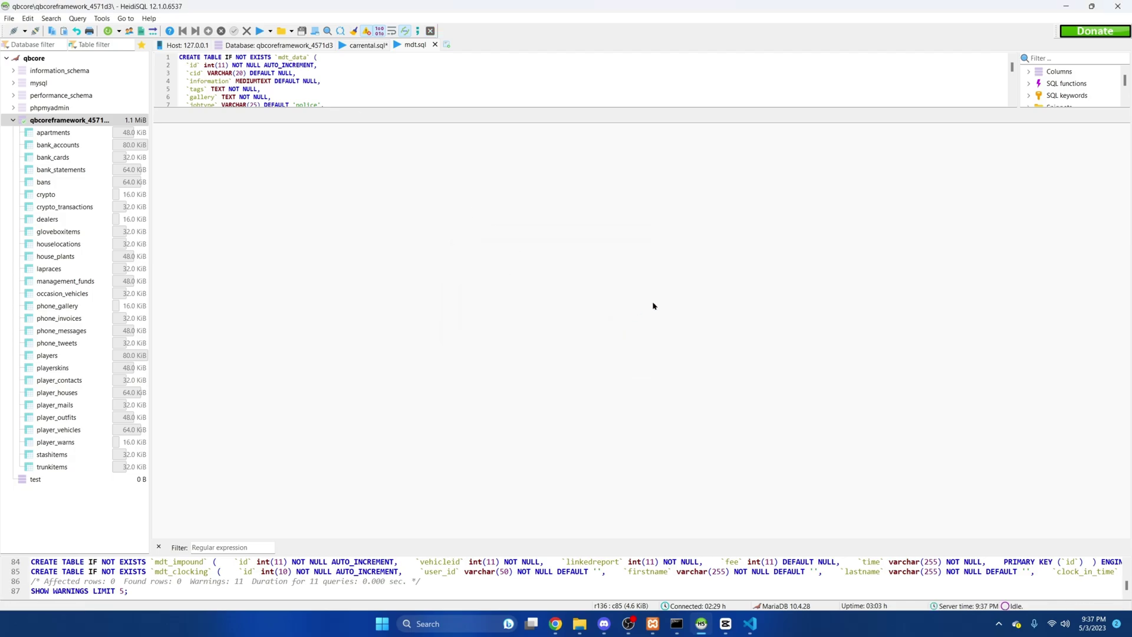
Open the config file from the shared folder of ps-mdt in Visual Studio Code.
mouse_move(580, 623)
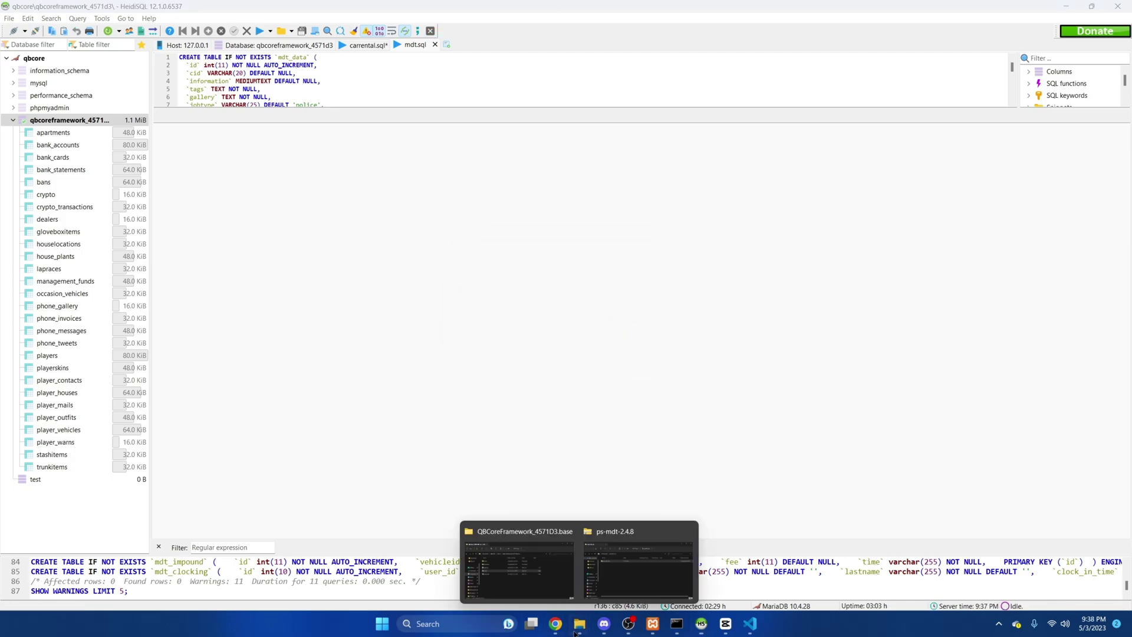
left_click(522, 562)
double_click(325, 278)
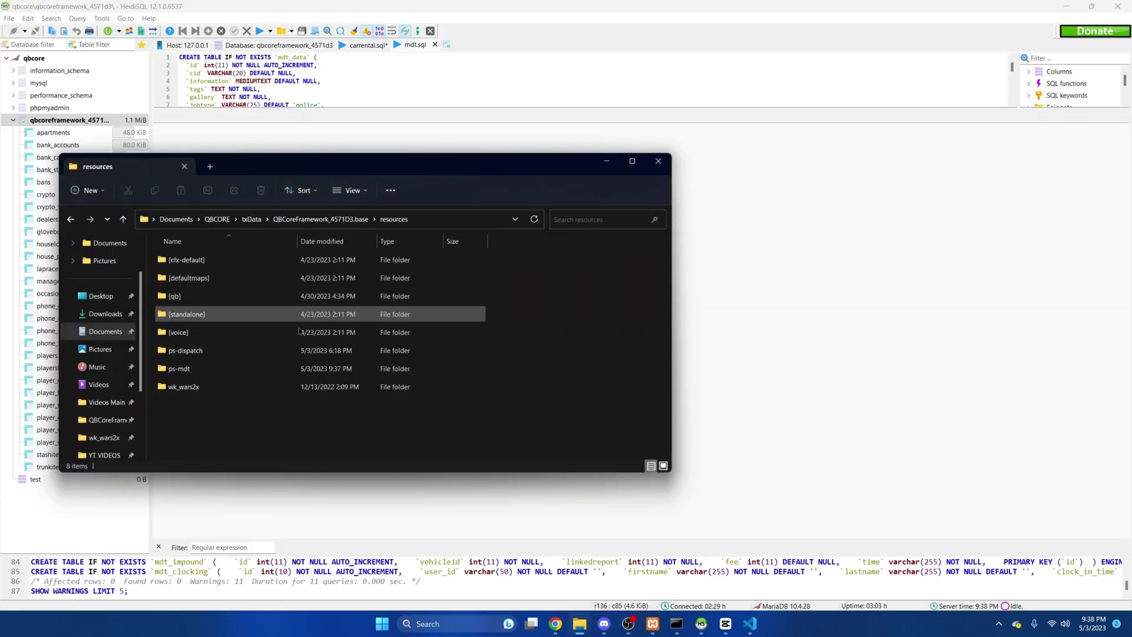
double_click(257, 366)
double_click(231, 296)
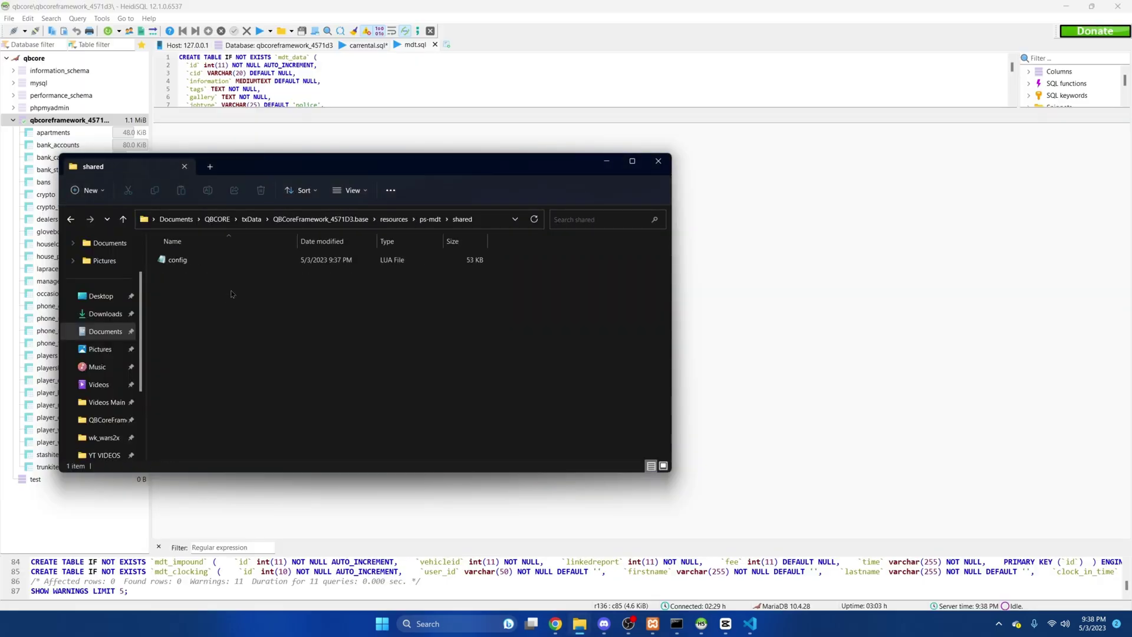
left_click(231, 262)
right_click(231, 263)
mouse_move(345, 314)
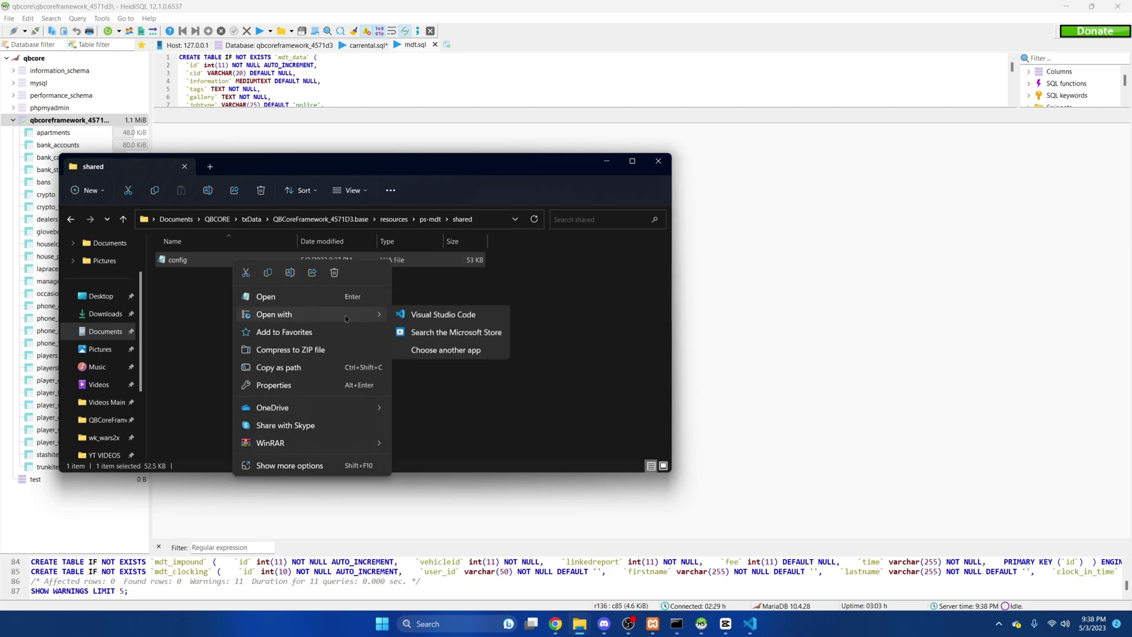
left_click(417, 318)
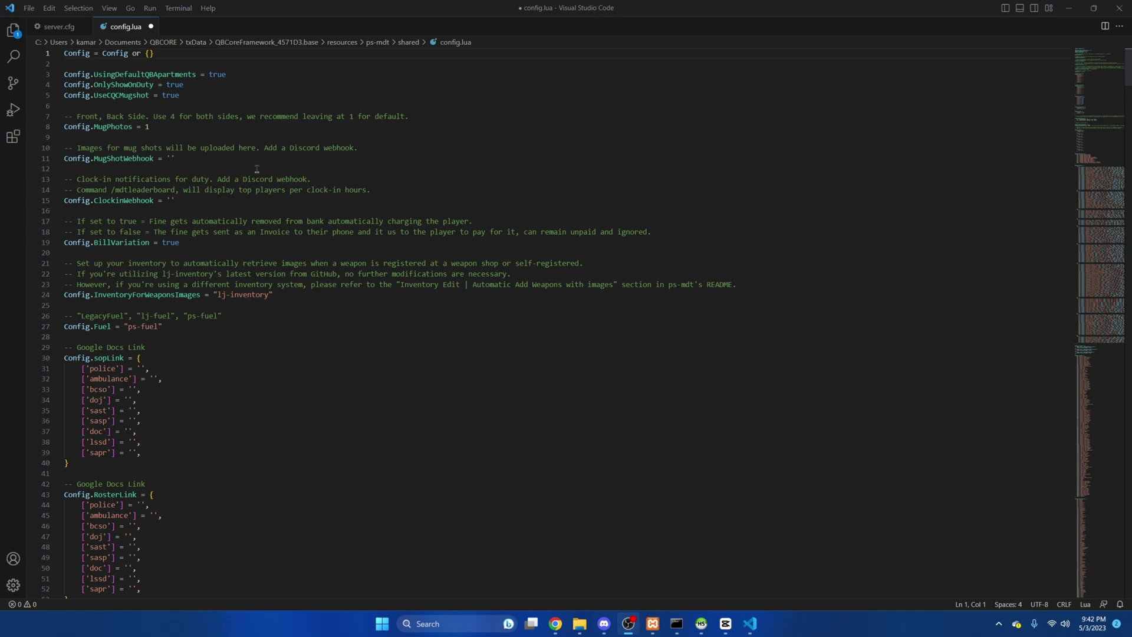
Switch to Discord and create a text channel named mugshots in the Server Logs category.
left_click(596, 625)
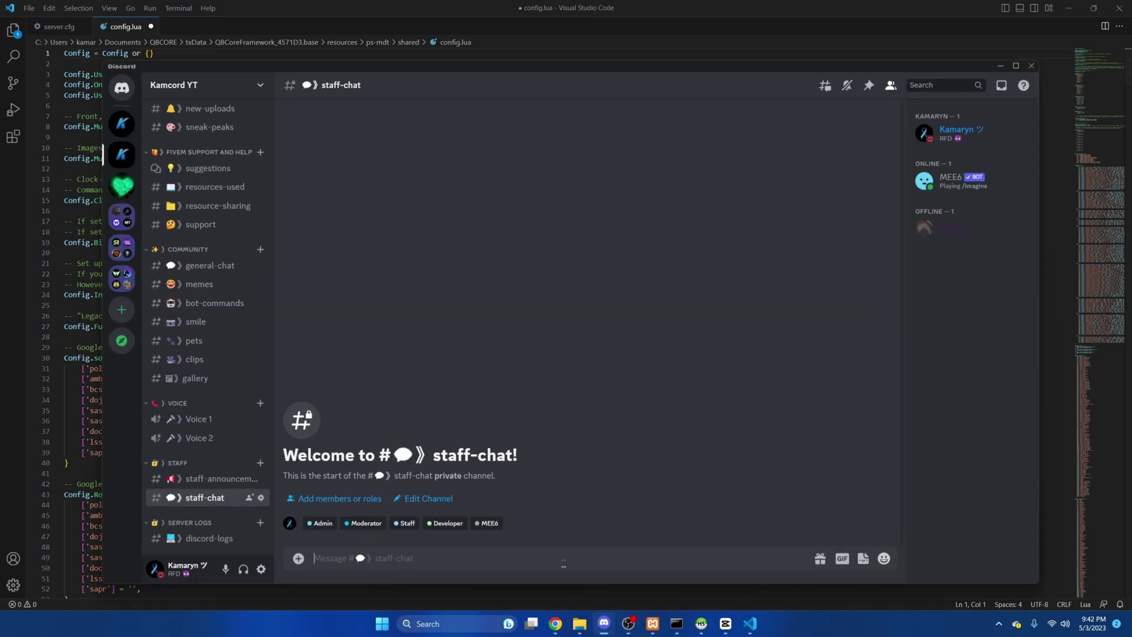
left_click(254, 523)
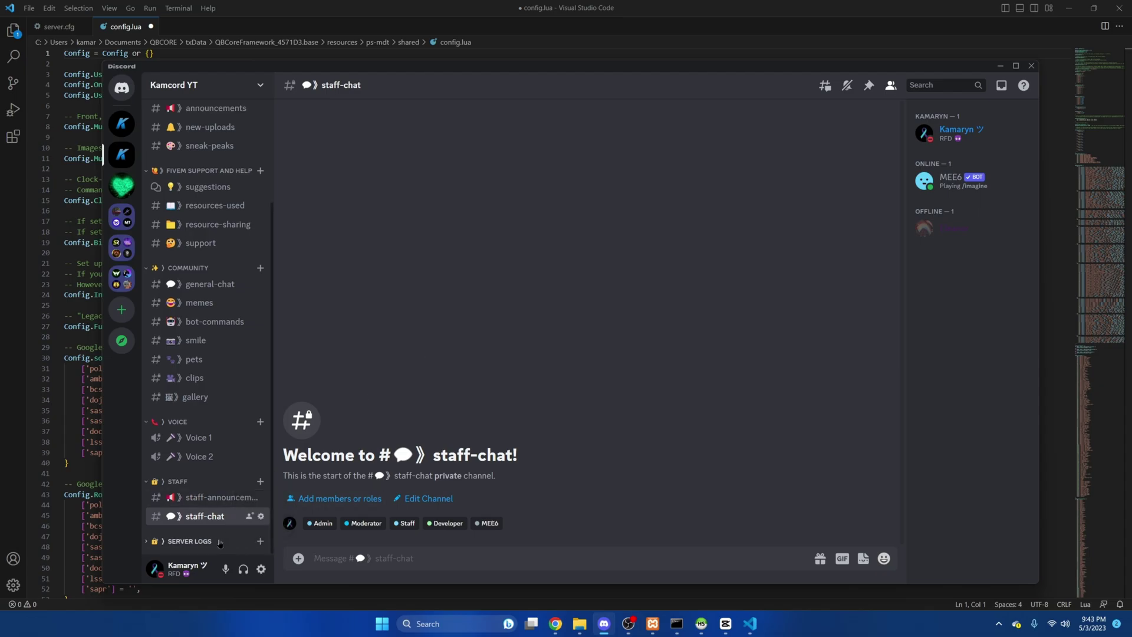
left_click(260, 541)
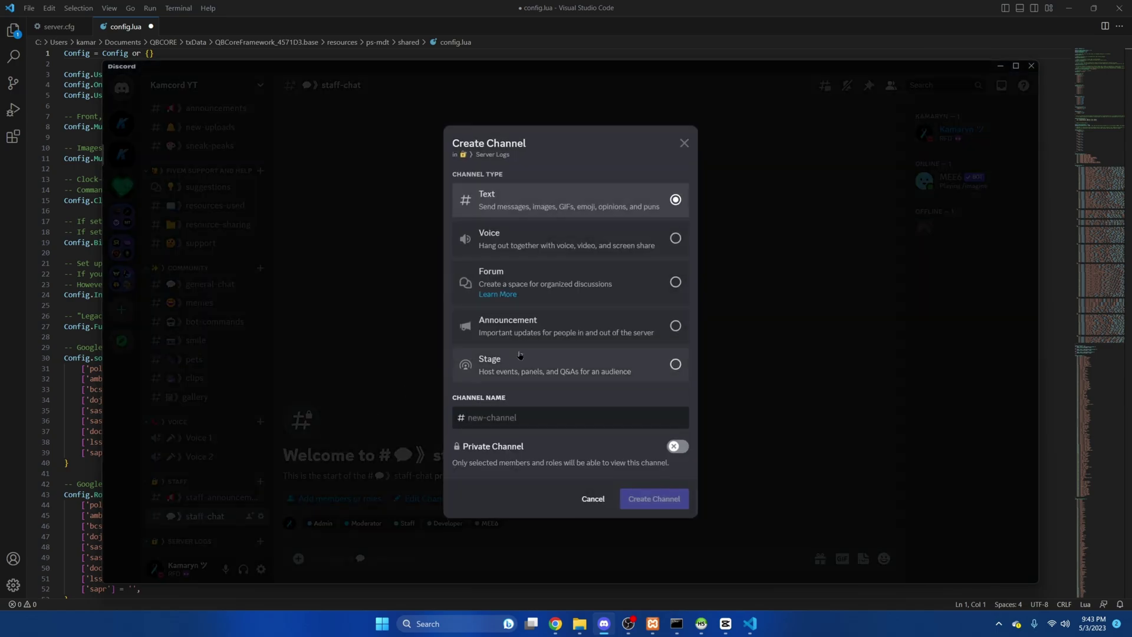
type("mugshots")
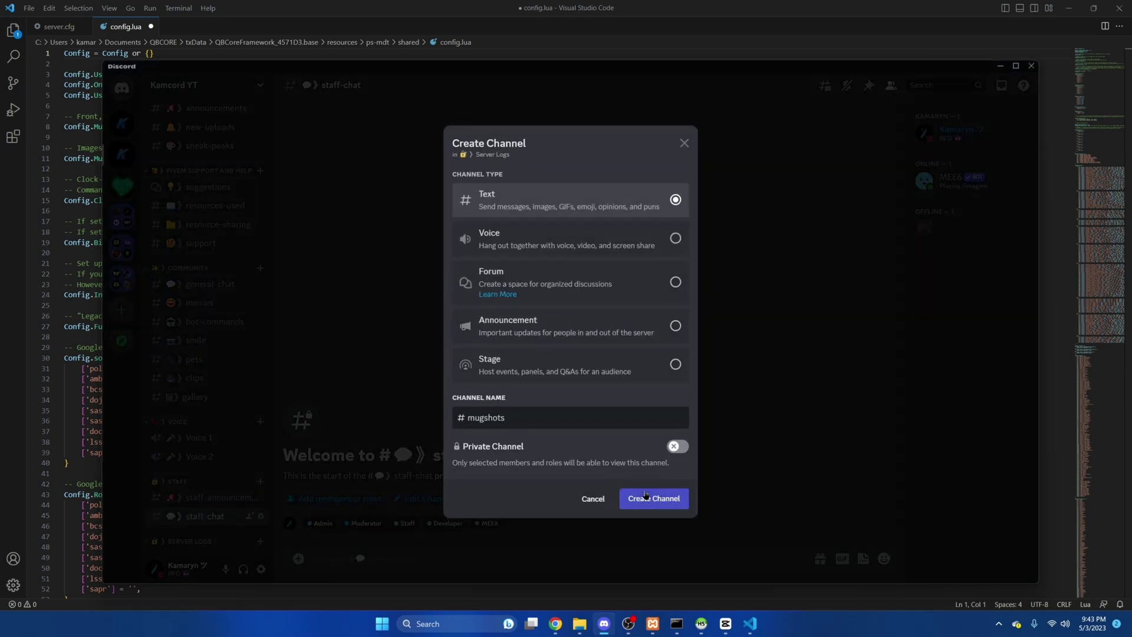
left_click(646, 495)
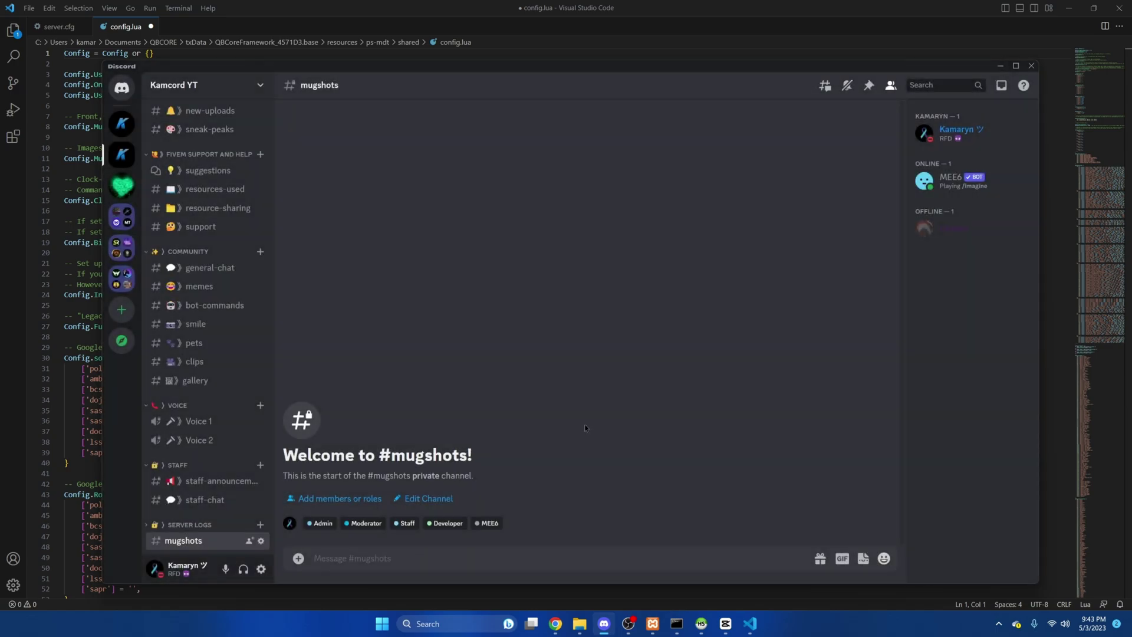
Create two webhooks in the integrations of the mugshots channel.
left_click(261, 541)
left_click(365, 182)
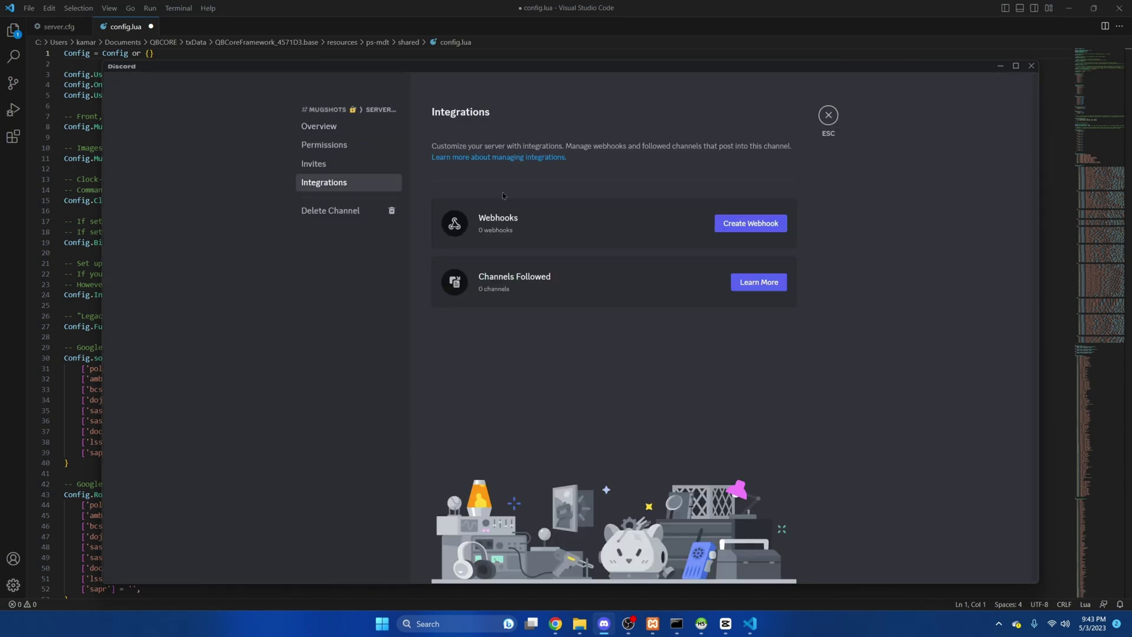
left_click(736, 230)
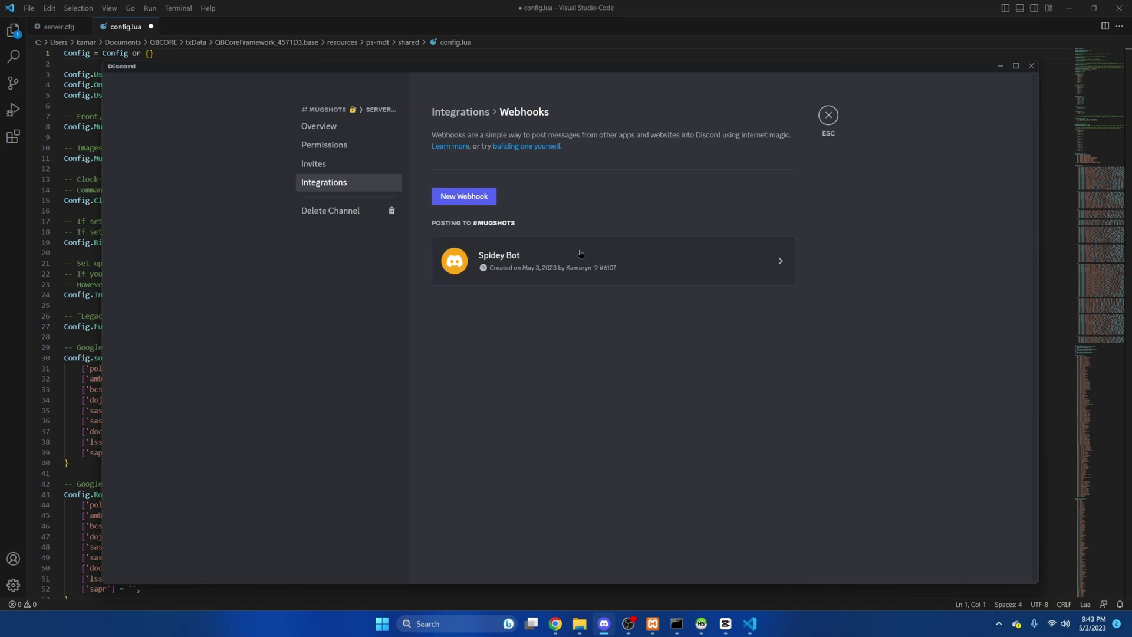
left_click(489, 198)
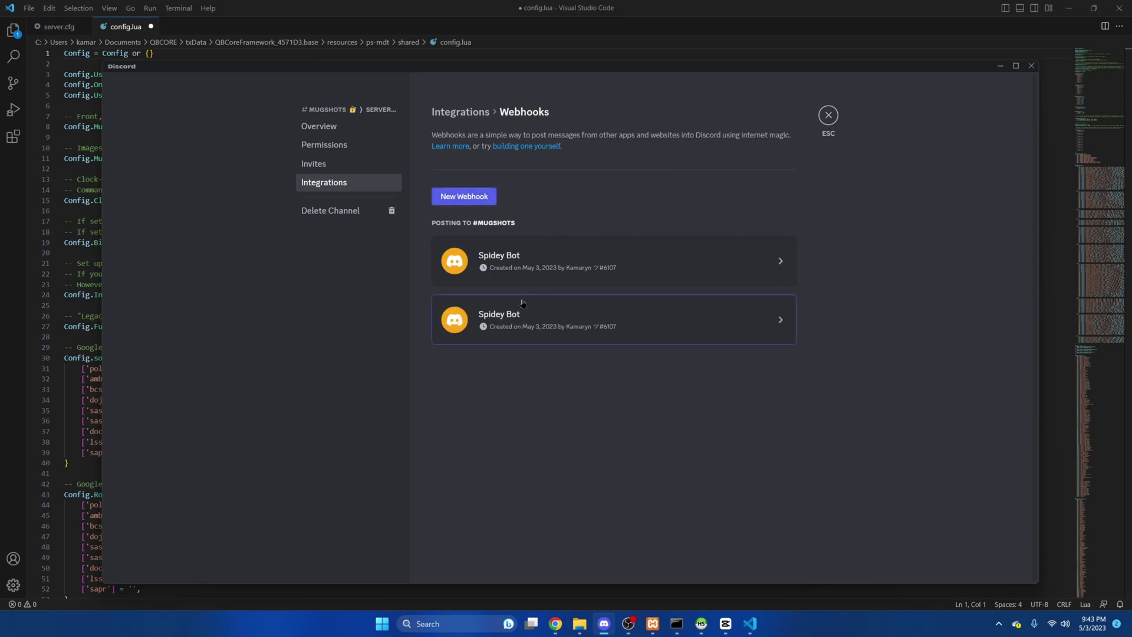
Name the first webhook of the mugshots channel Mugshots and copy its webhook URL.
left_click(596, 268)
left_click_drag(567, 323, 522, 326)
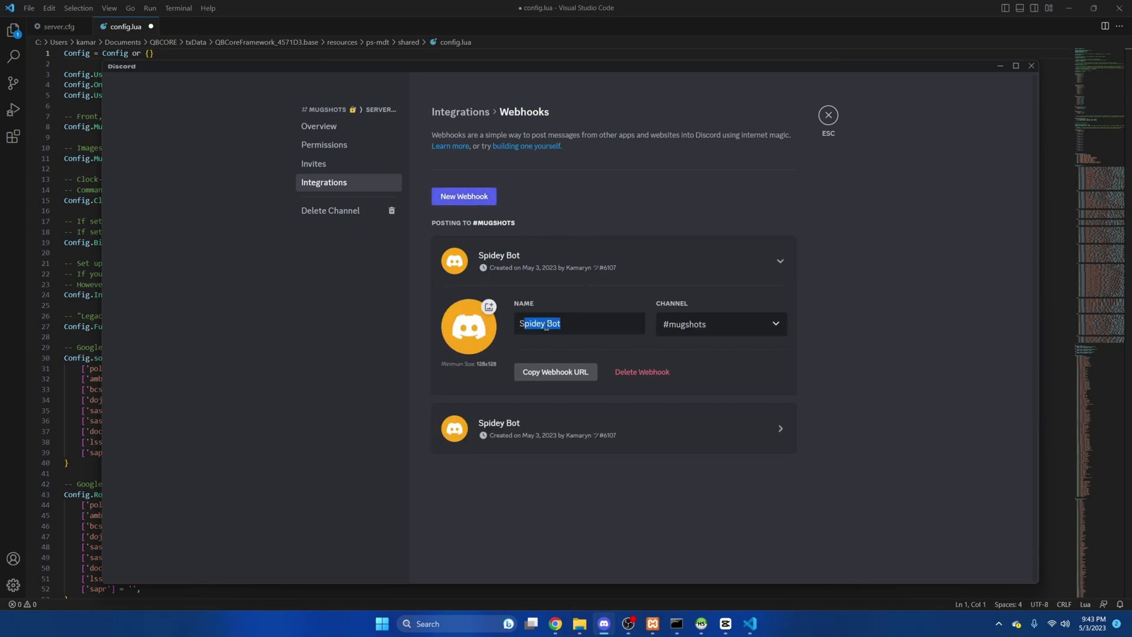
key("BackSpace")
key("BackSpace")
type("Mugshots")
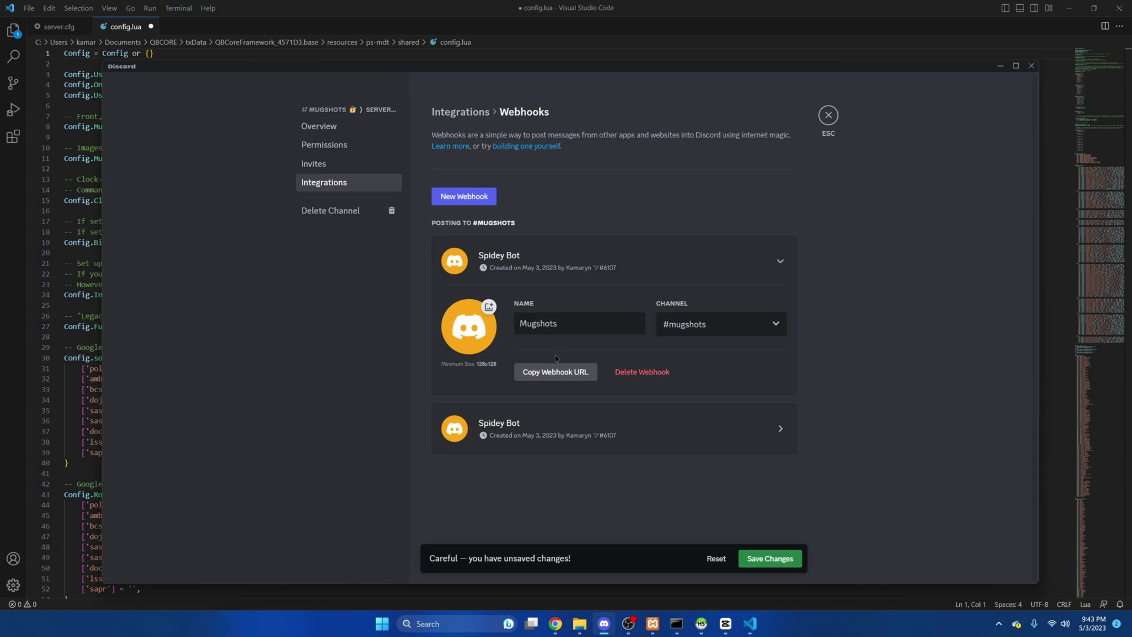
left_click(551, 371)
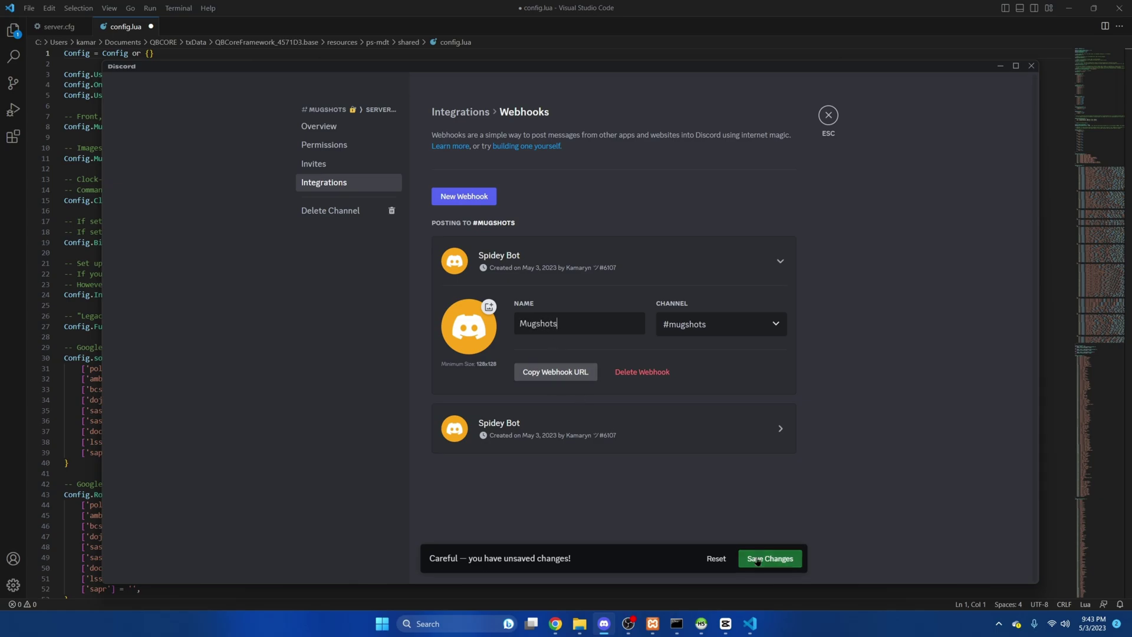
left_click(551, 373)
Return to config.lua in Visual Studio Code and paste the Discord webhook URL as the Config.MugShotWebhook value.
key("alt+Tab")
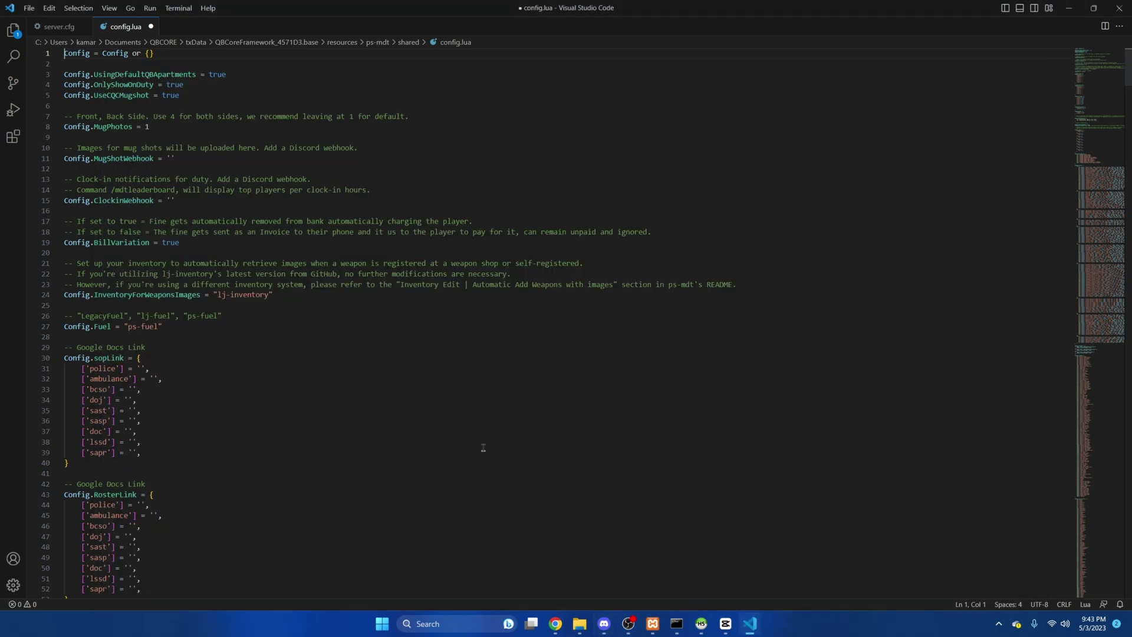
left_click(171, 158)
key("ctrl+v")
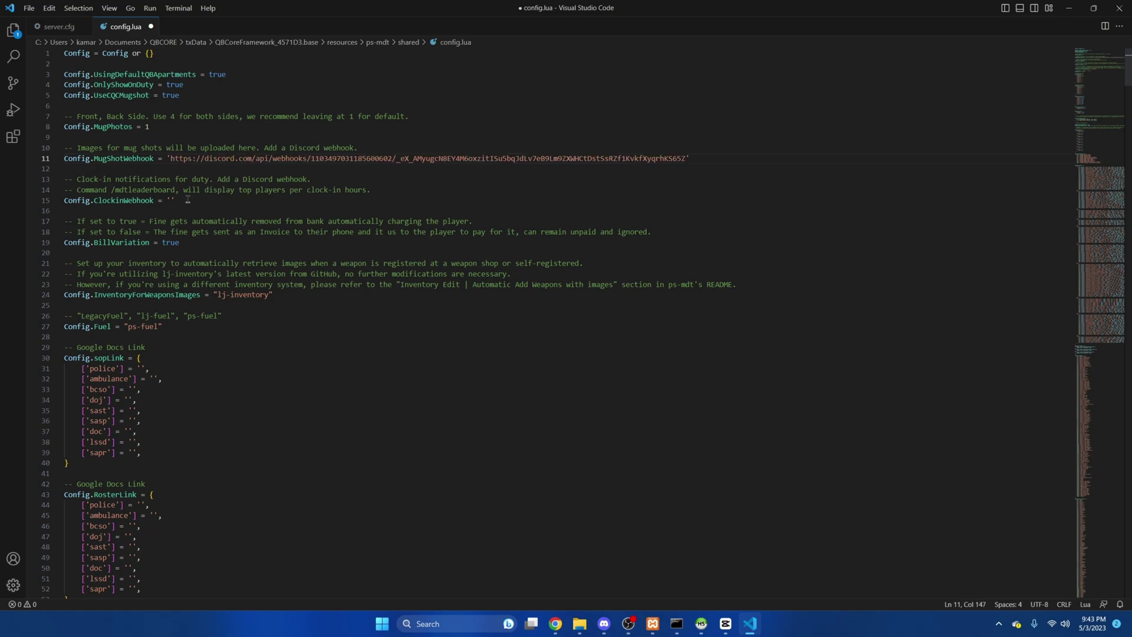
Switch to Discord and create a text channel named clockin in the Server Logs category.
left_click(171, 201)
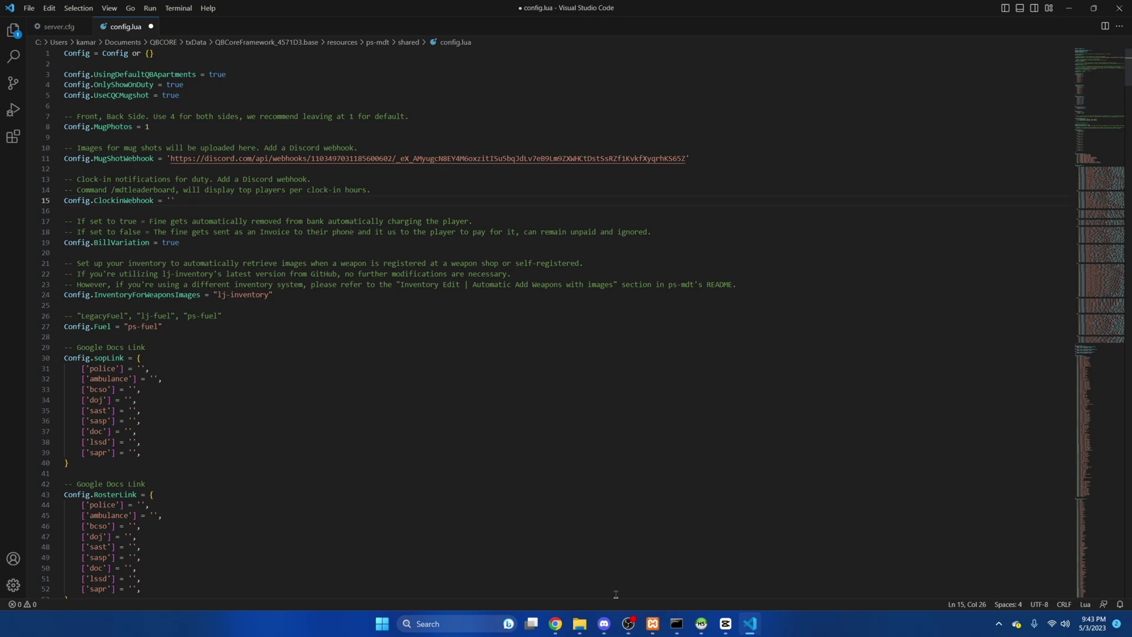
left_click(603, 624)
left_click(829, 115)
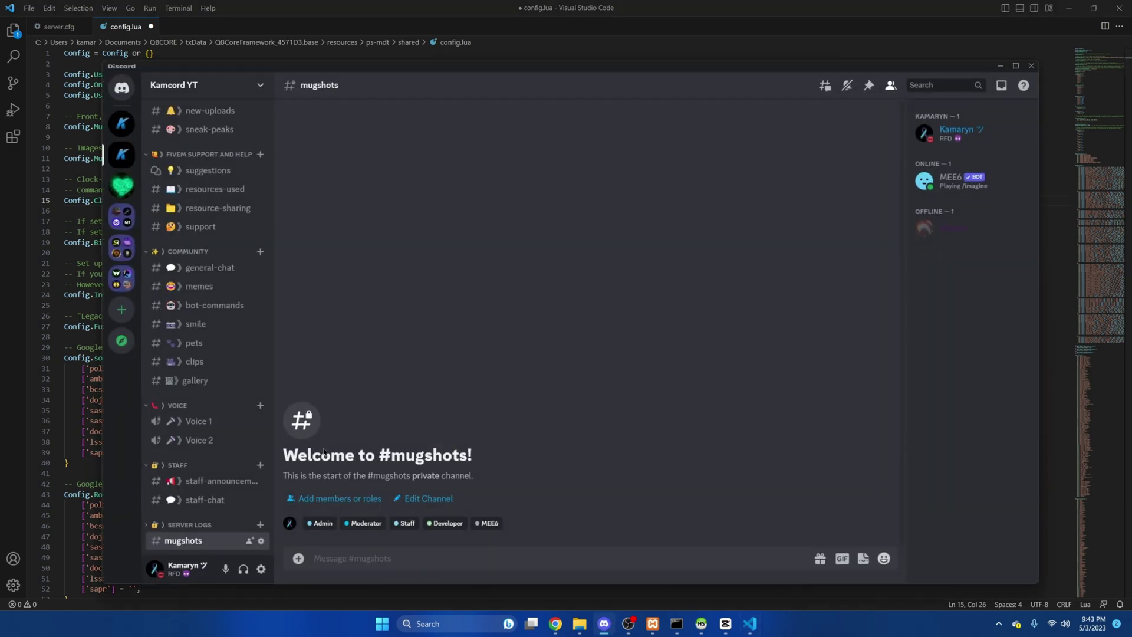
left_click(260, 524)
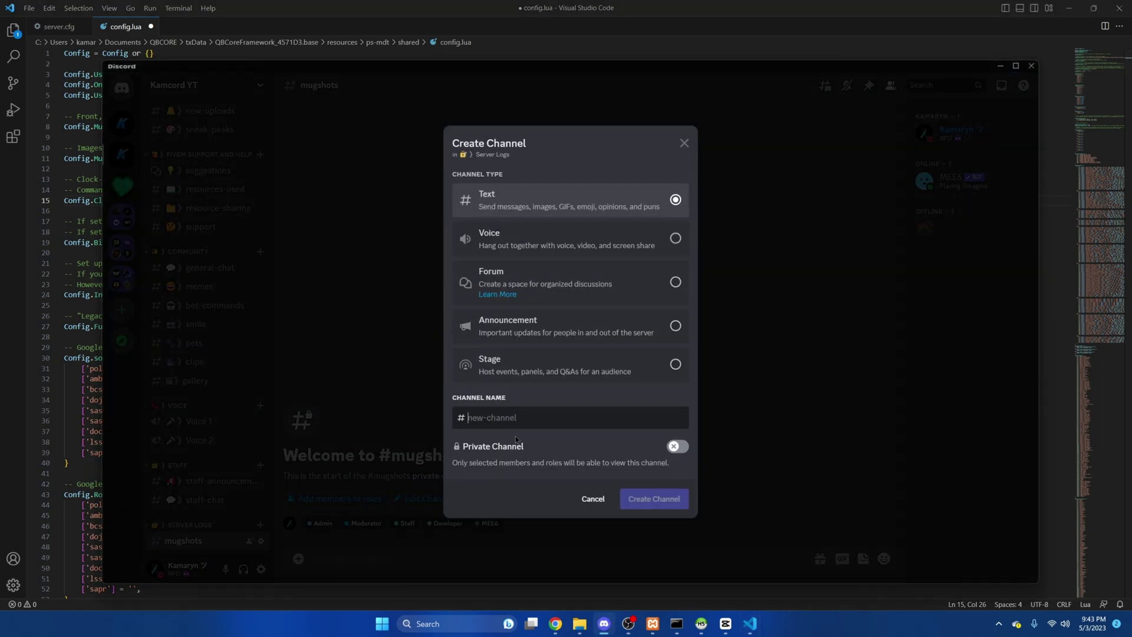
type("clockin")
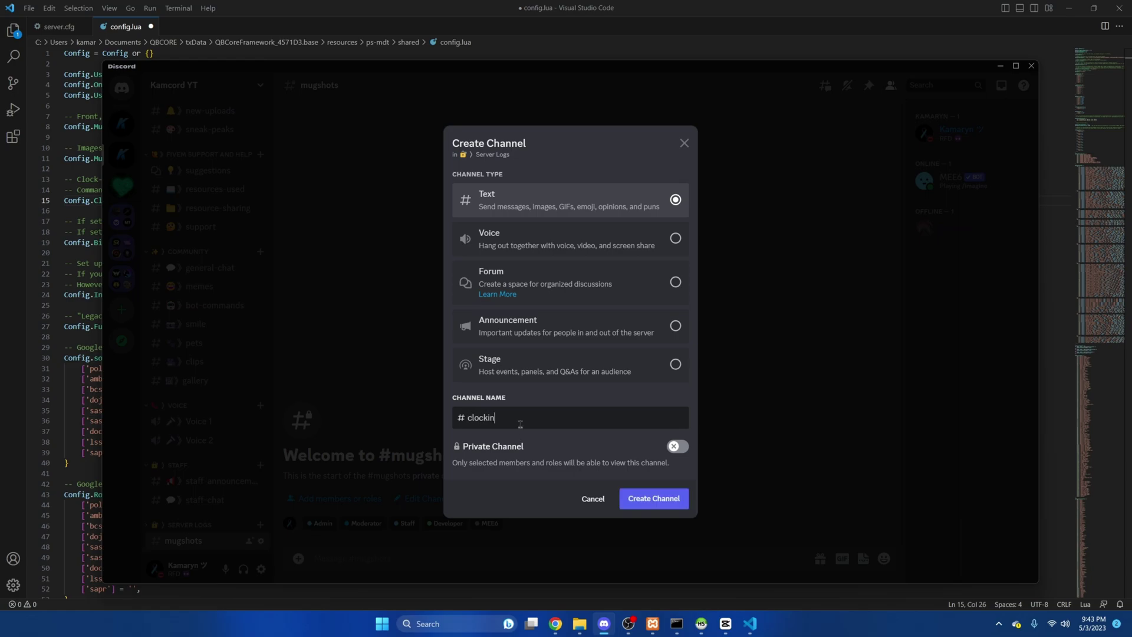
left_click(653, 499)
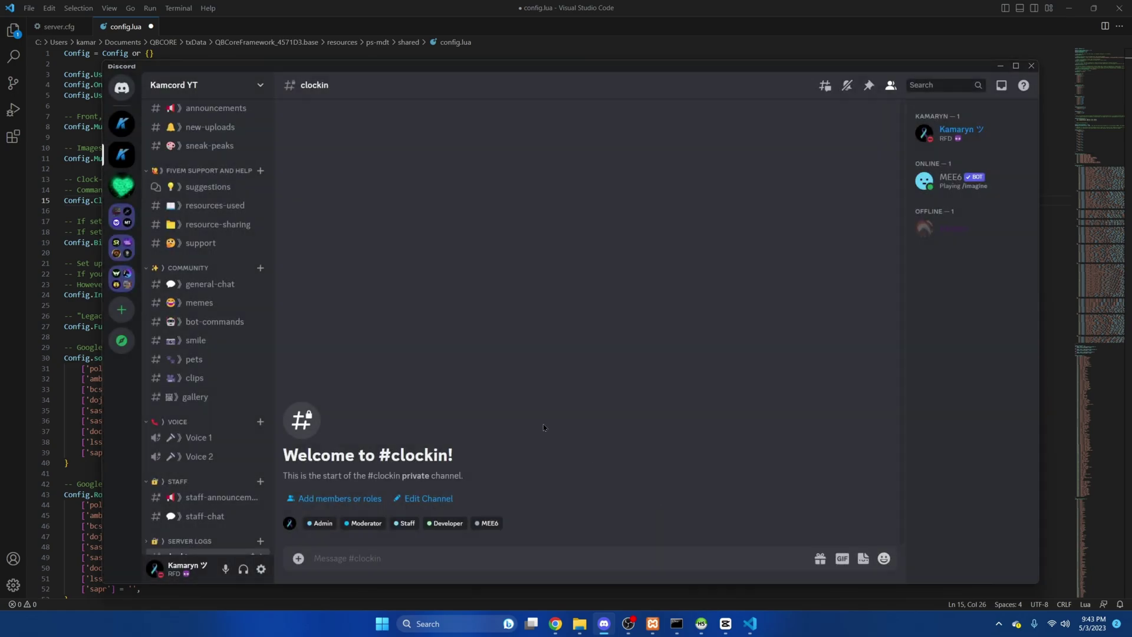
Create a webhook in the integrations of the clockin channel, name it Clock in and save the change.
scroll(230, 530, "down", 1)
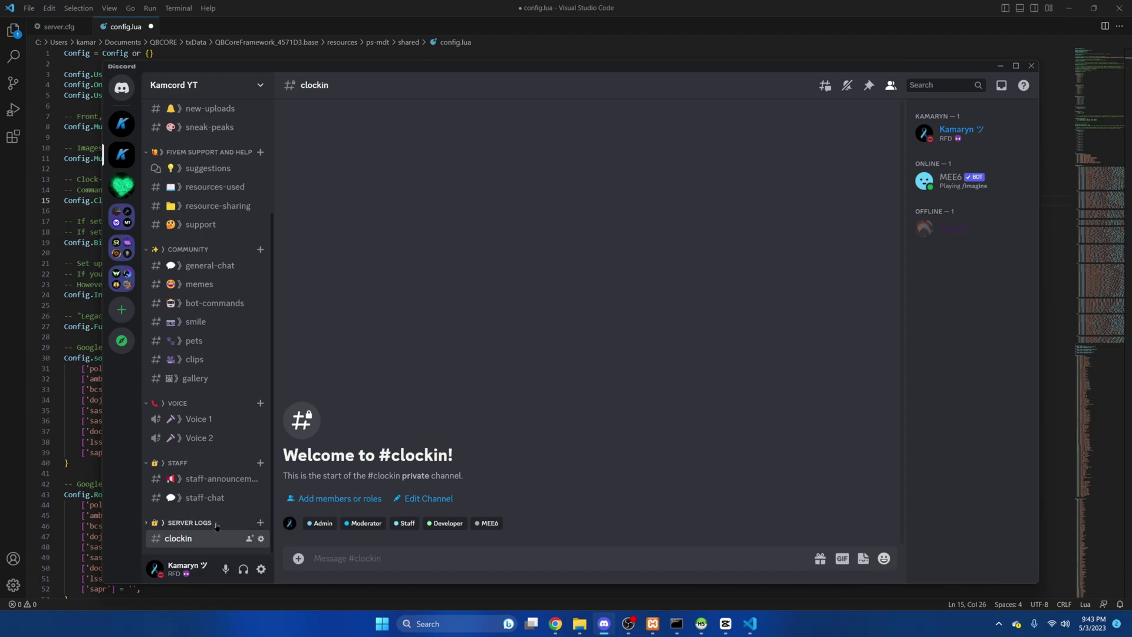
scroll(225, 500, "down", 1)
left_click(261, 536)
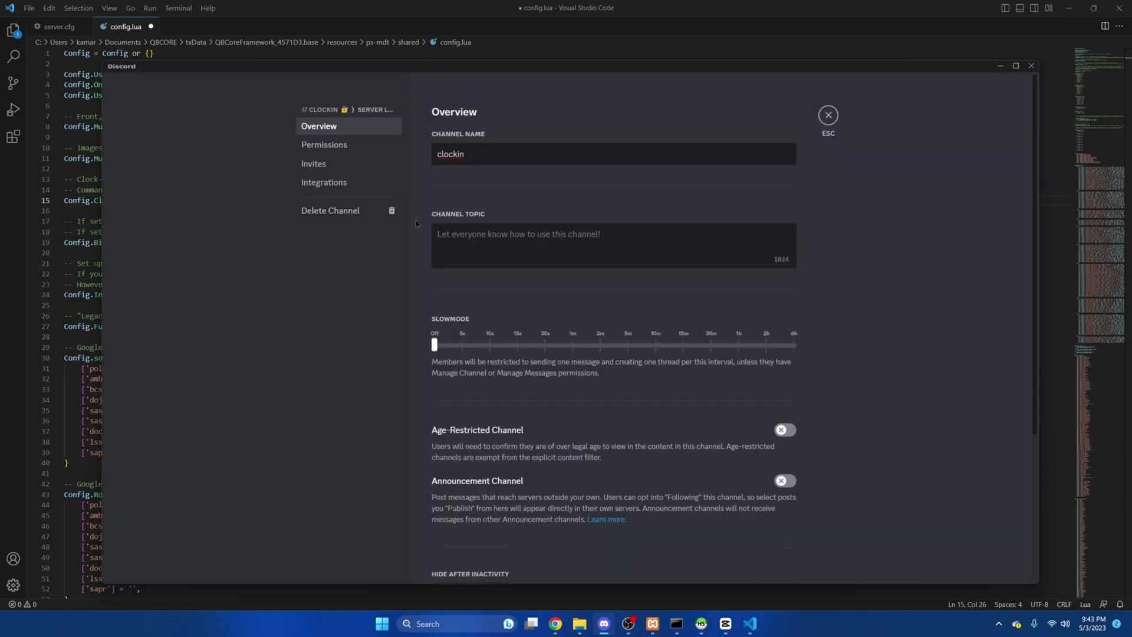
left_click(356, 188)
left_click(747, 224)
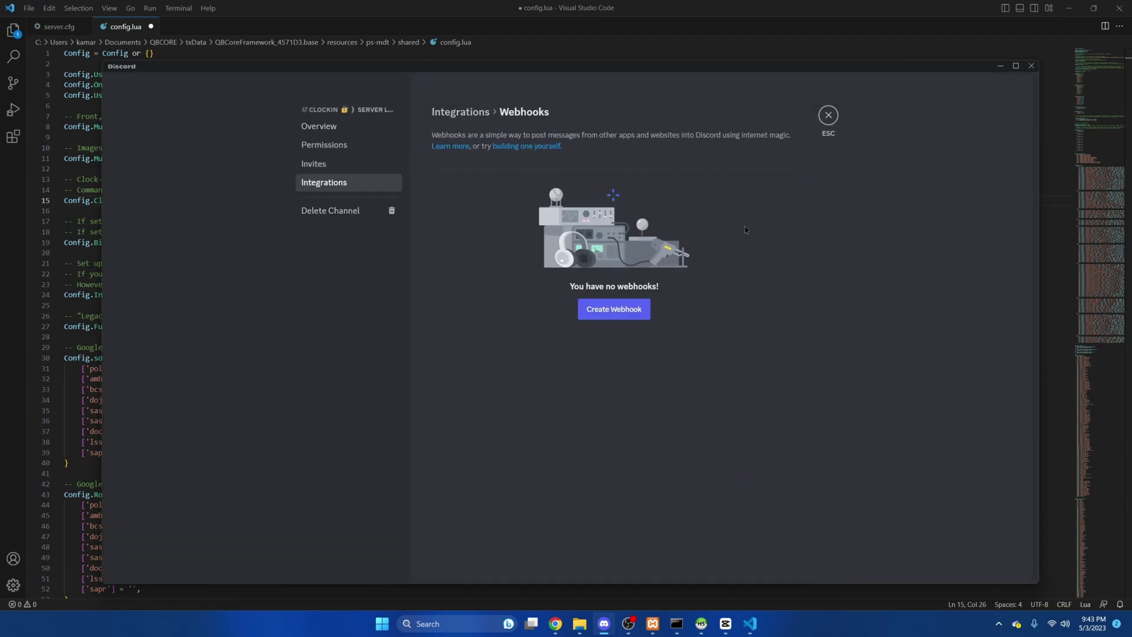
left_click(638, 313)
left_click(576, 261)
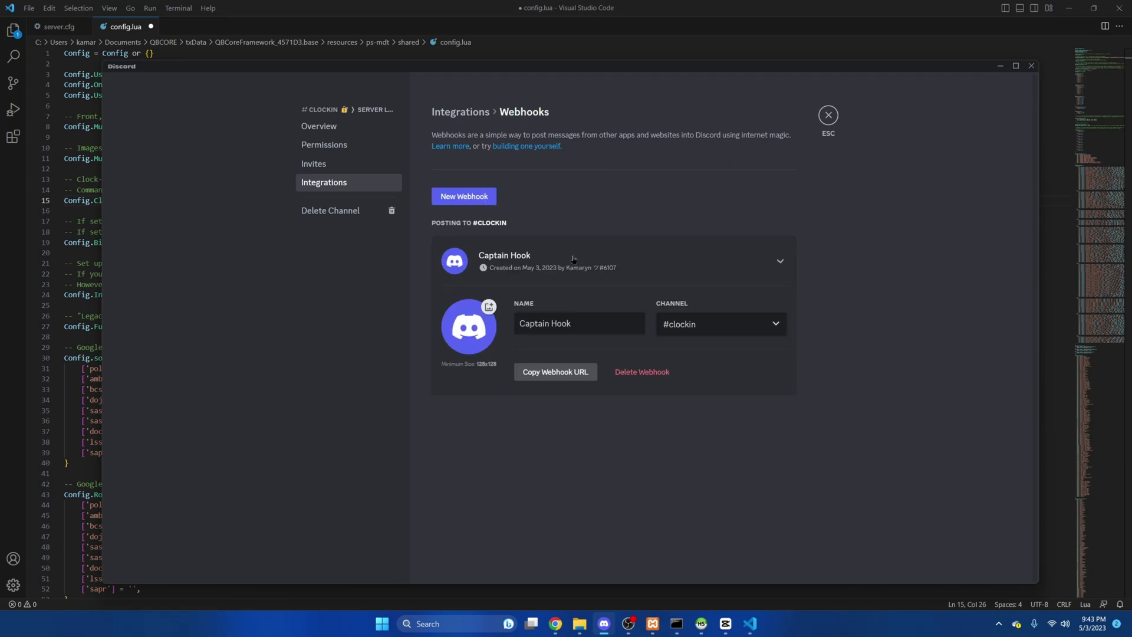
left_click_drag(582, 321, 520, 323)
type("Clock in")
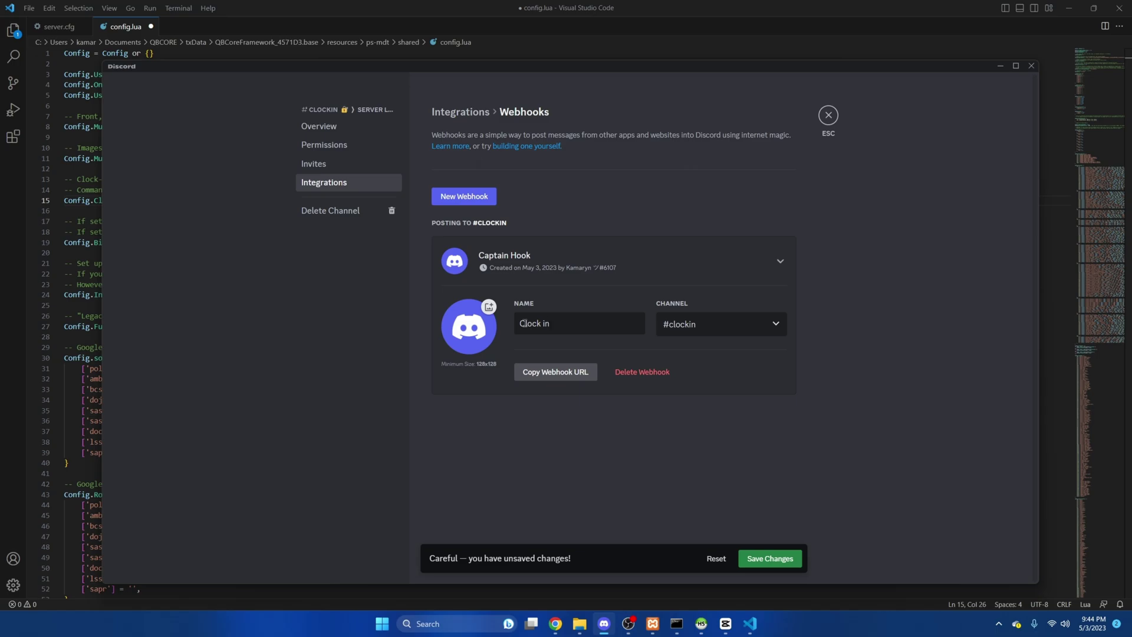
left_click(770, 559)
Copy the Clock in webhook URL and paste it as the Config.ClockinWebhook value in config.lua in Visual Studio Code.
left_click(556, 372)
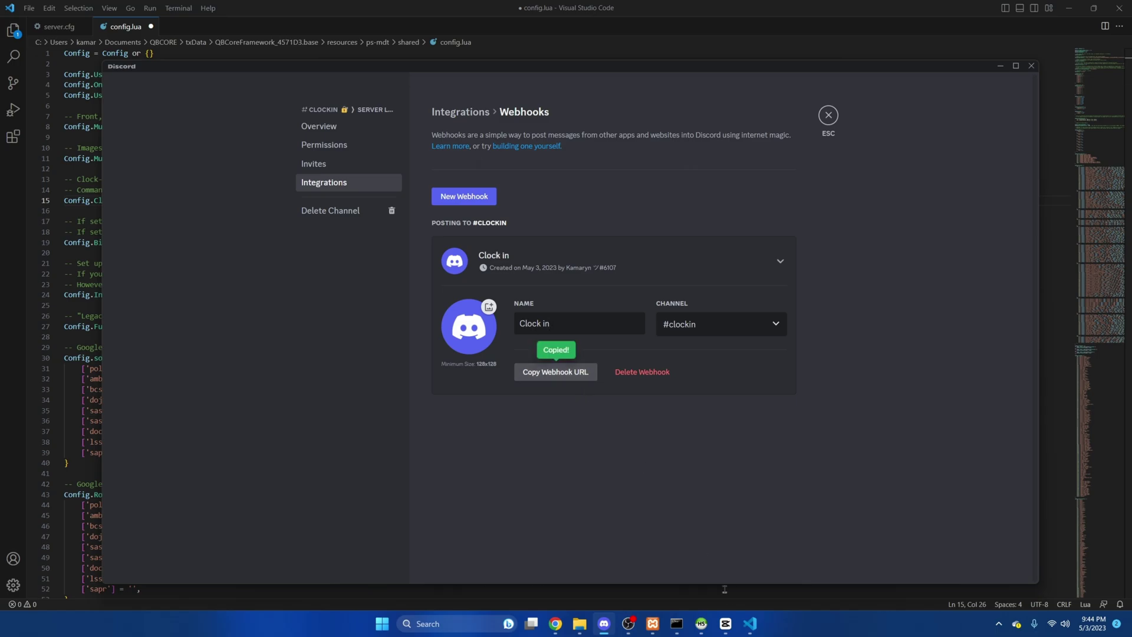
left_click(749, 624)
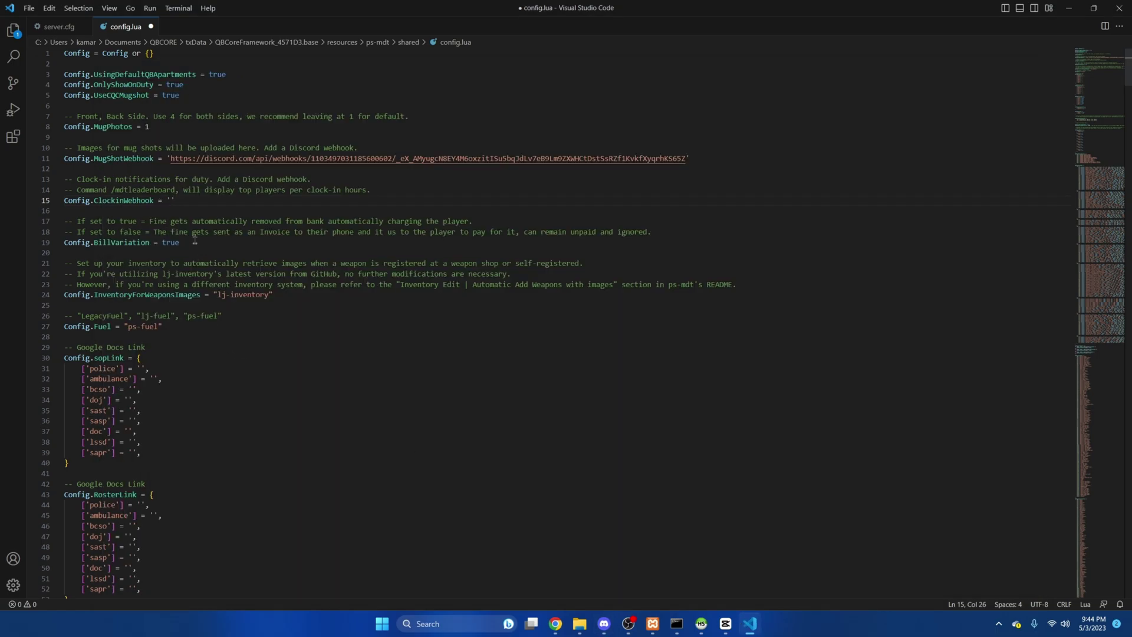
key("ctrl+v")
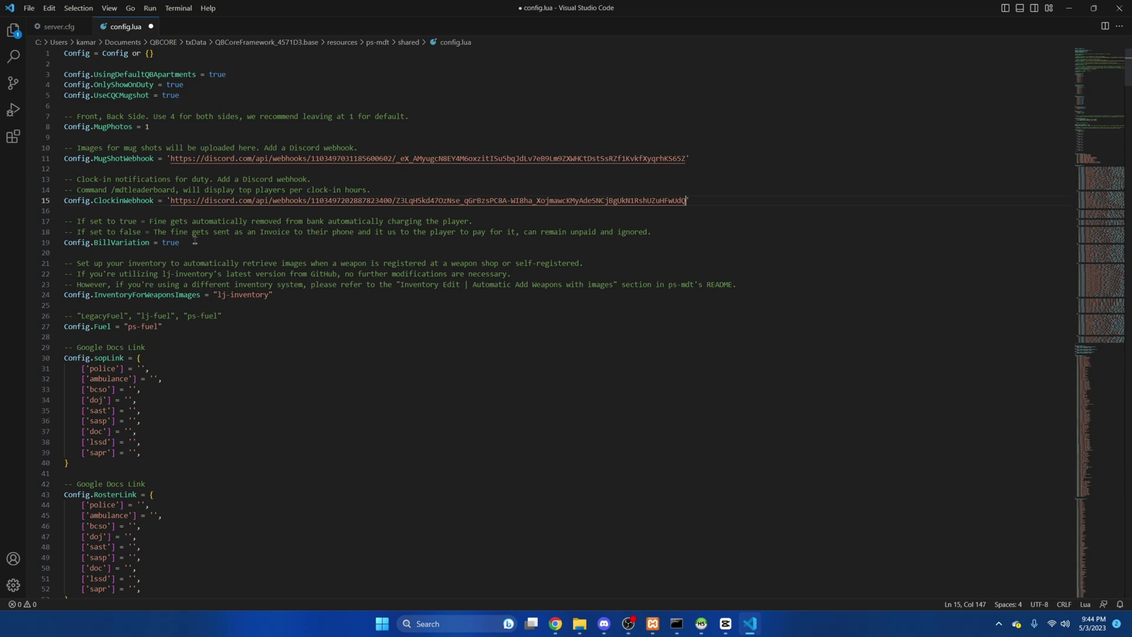
Set Config.InventoryForWeaponsImages to "qb-inventory" in config.lua.
left_click(231, 297)
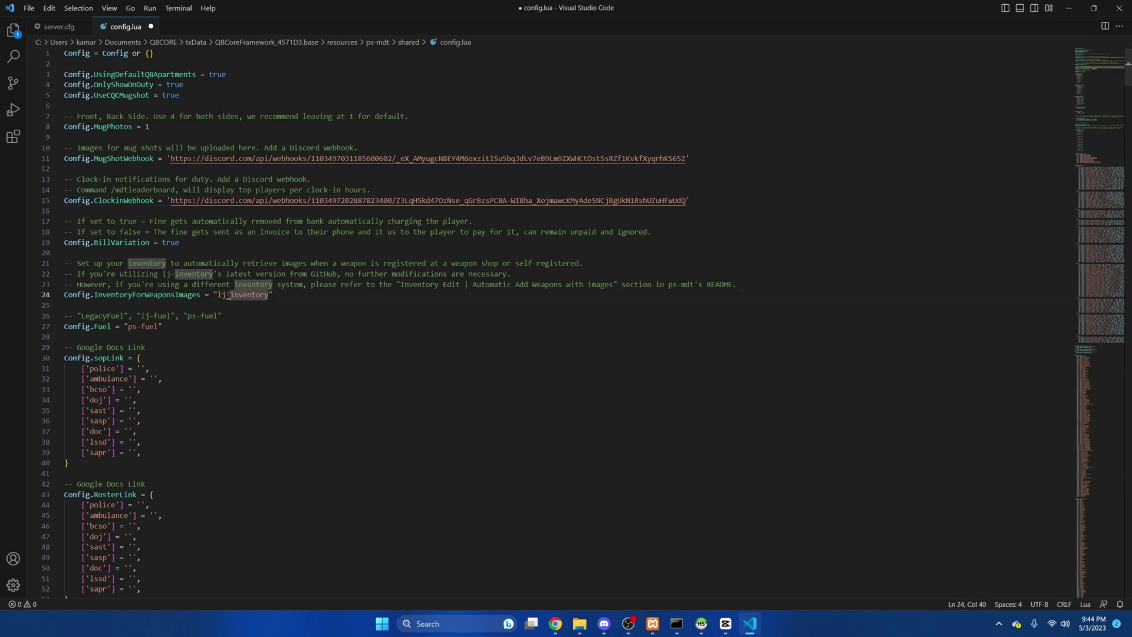
left_click_drag(217, 295, 269, 295)
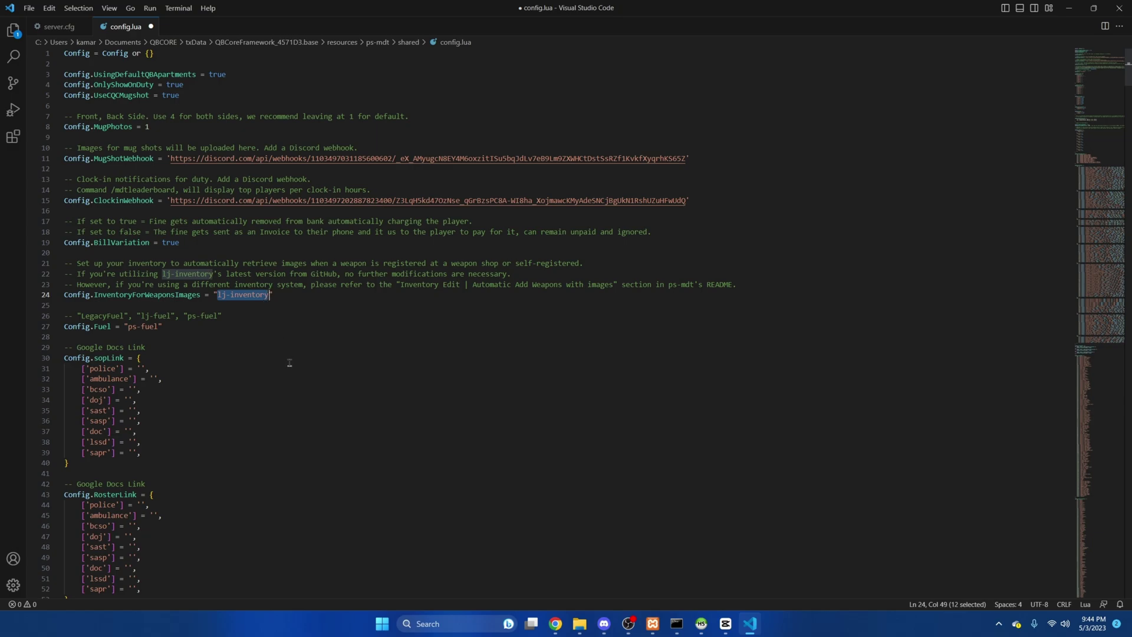
type("qb-inventory")
Set Config.Fuel to "LegacyFuel" in config.lua.
left_click(231, 331)
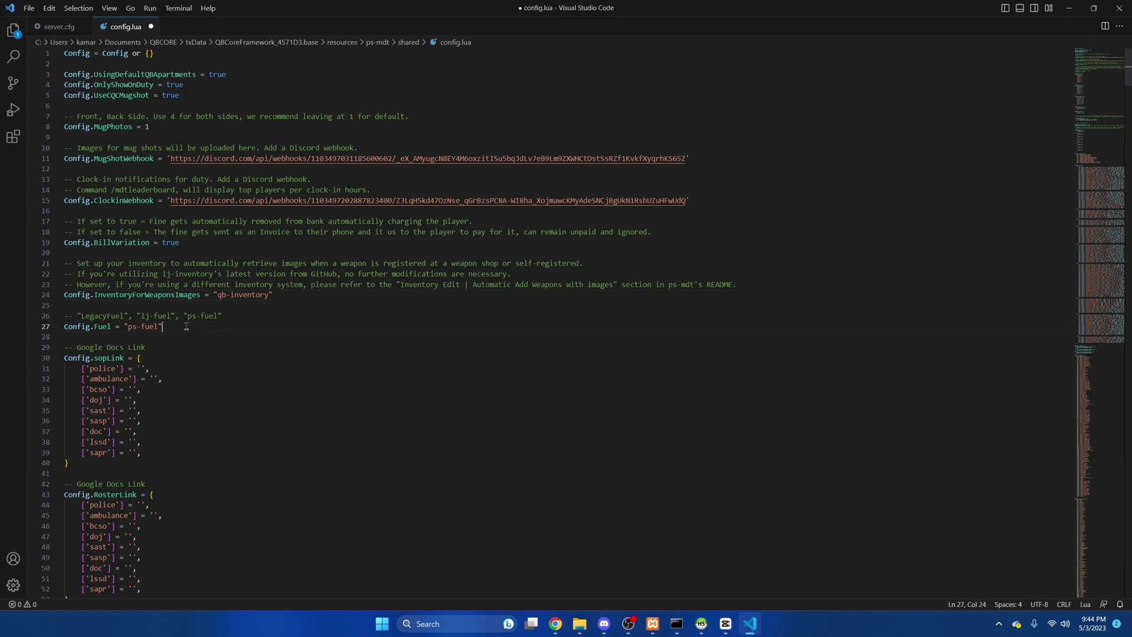
left_click_drag(158, 326, 128, 326)
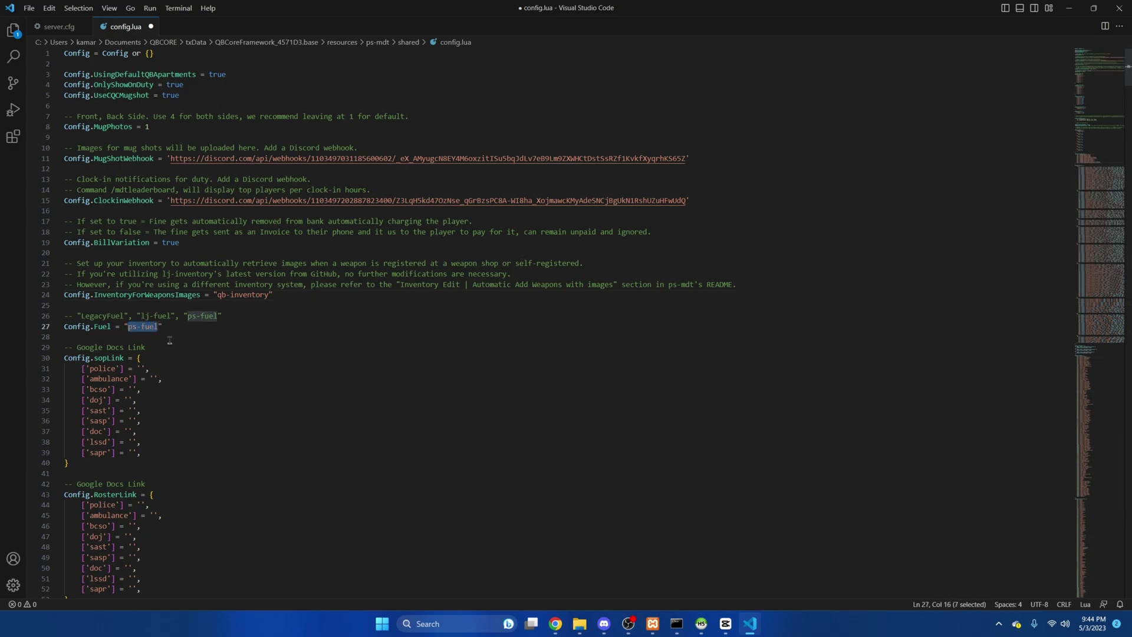
type("Legacy")
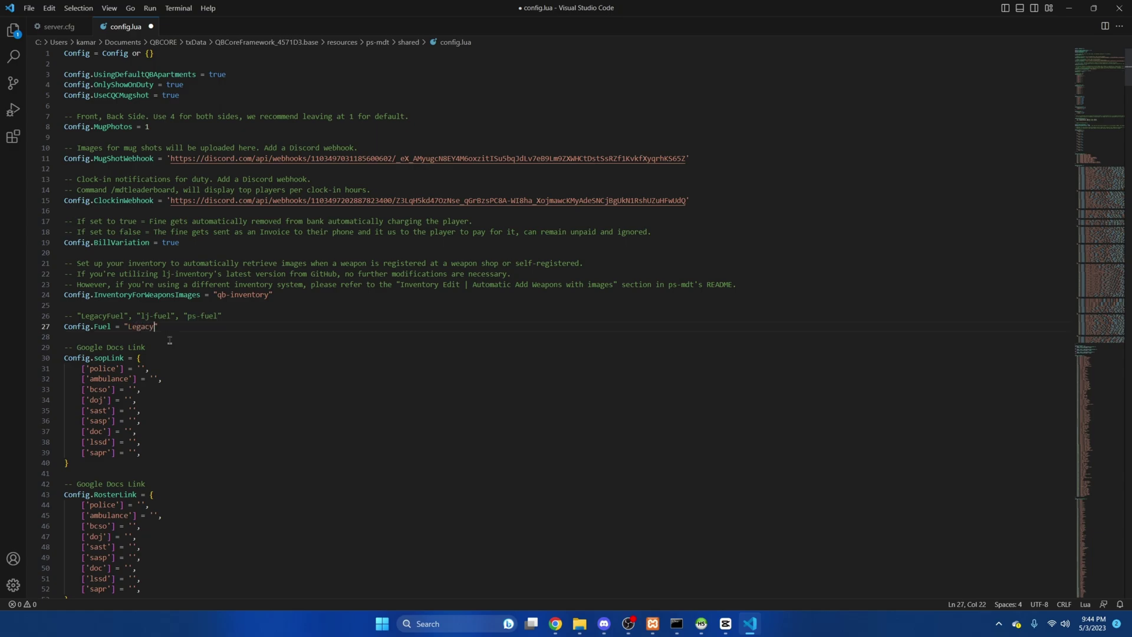
type("Fuel")
left_click(181, 401)
Switch to Chrome and copy the address of the SOP ROSTER Link Google Sheets spreadsheet.
mouse_move(554, 624)
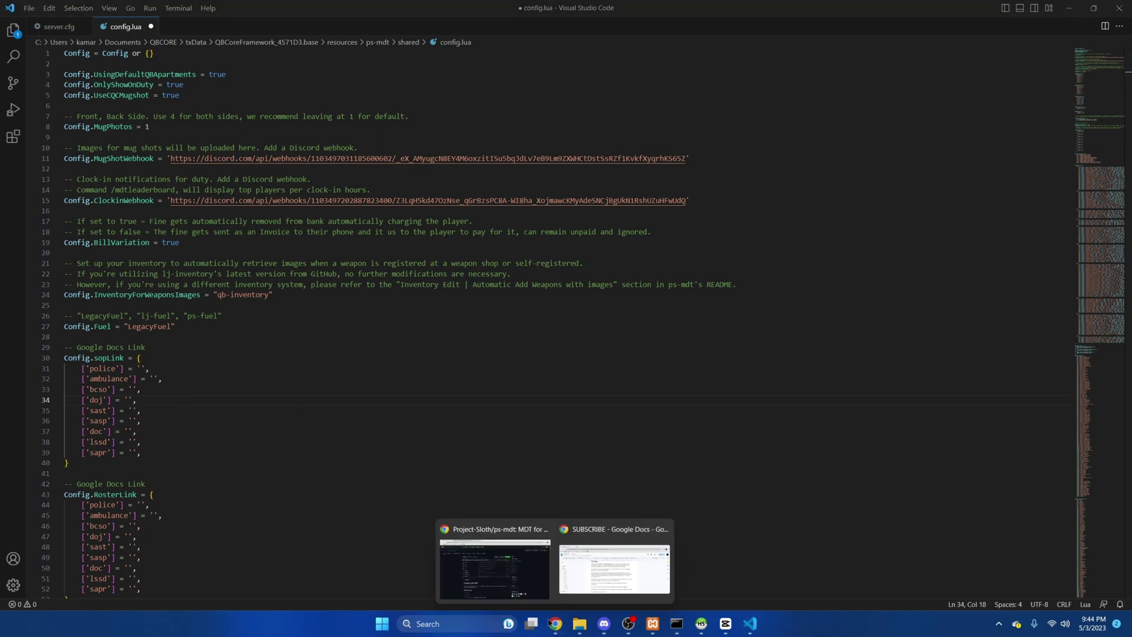
left_click(583, 588)
left_click(203, 9)
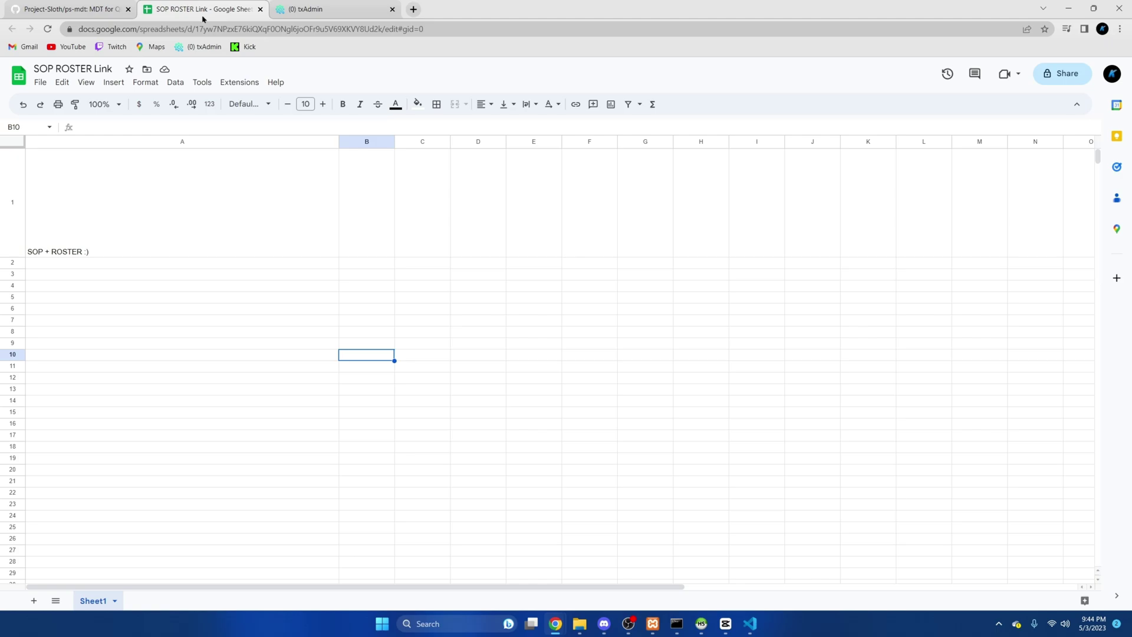
left_click(211, 28)
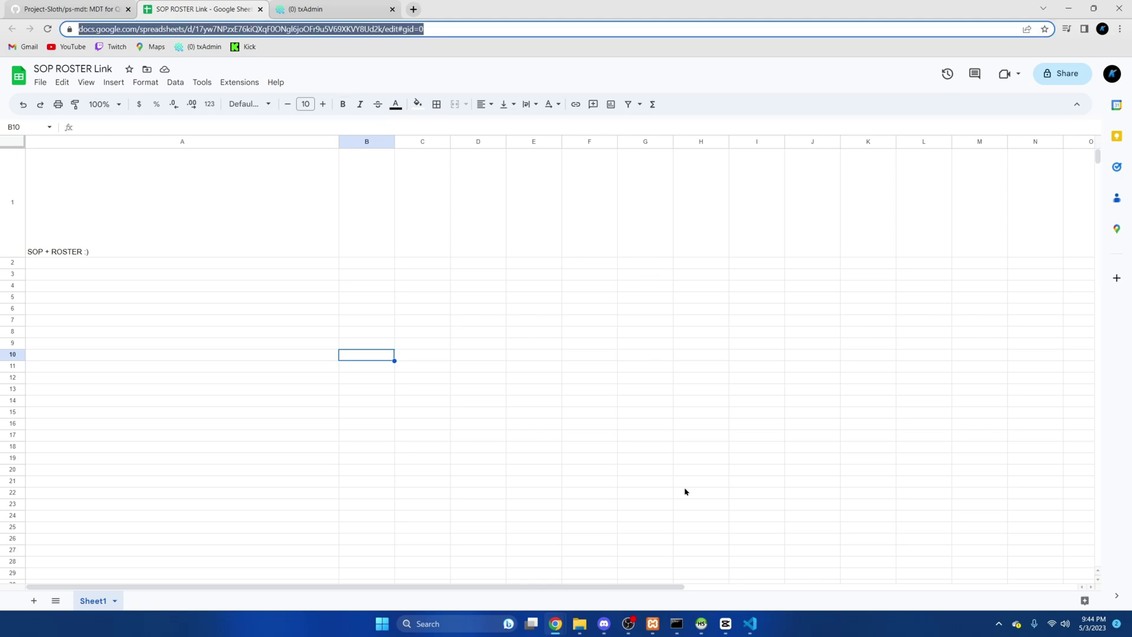
Return to Visual Studio Code and paste the spreadsheet link as the police value in both Config.sopLink and Config.RosterLink.
mouse_move(726, 623)
left_click(731, 559)
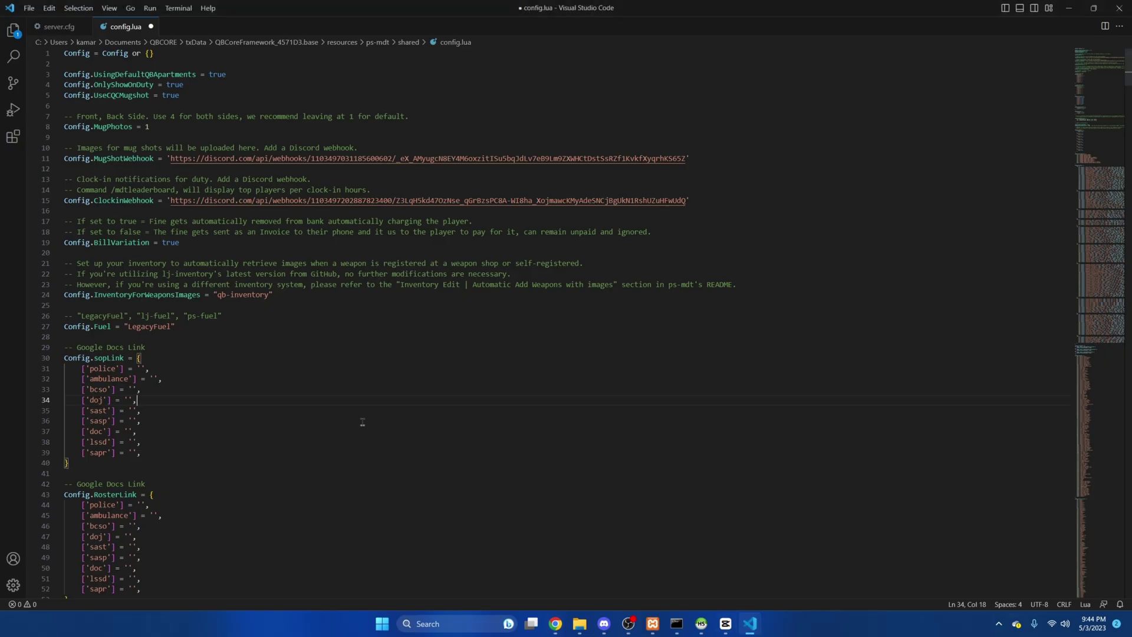
left_click(140, 368)
key("ctrl+v")
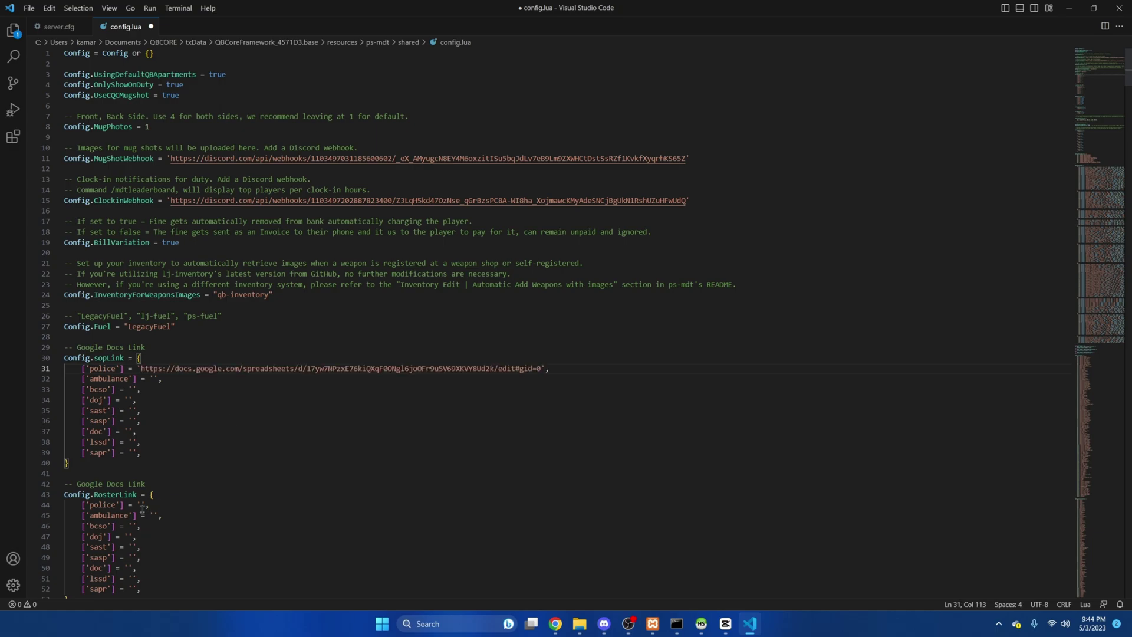
left_click(141, 504)
key("ctrl+v")
left_click(359, 456)
Examine the remaining config.lua sections: job lists, impound locations, Wolfknight radar, log permissions, penal code and color names.
scroll(358, 456, "down", 2)
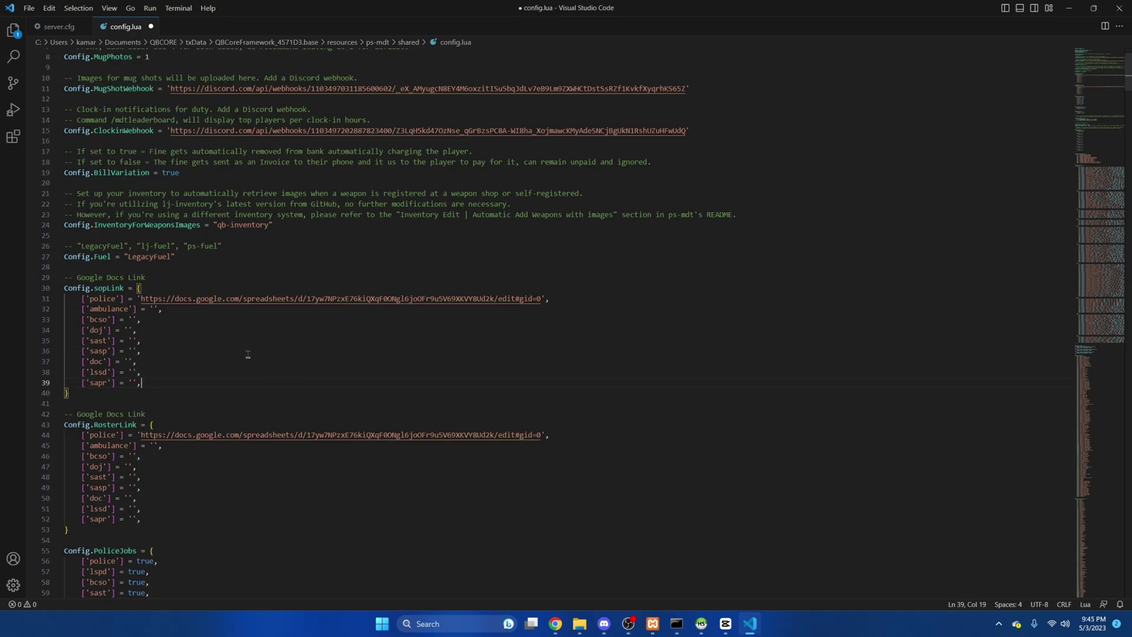
scroll(247, 354, "down", 12)
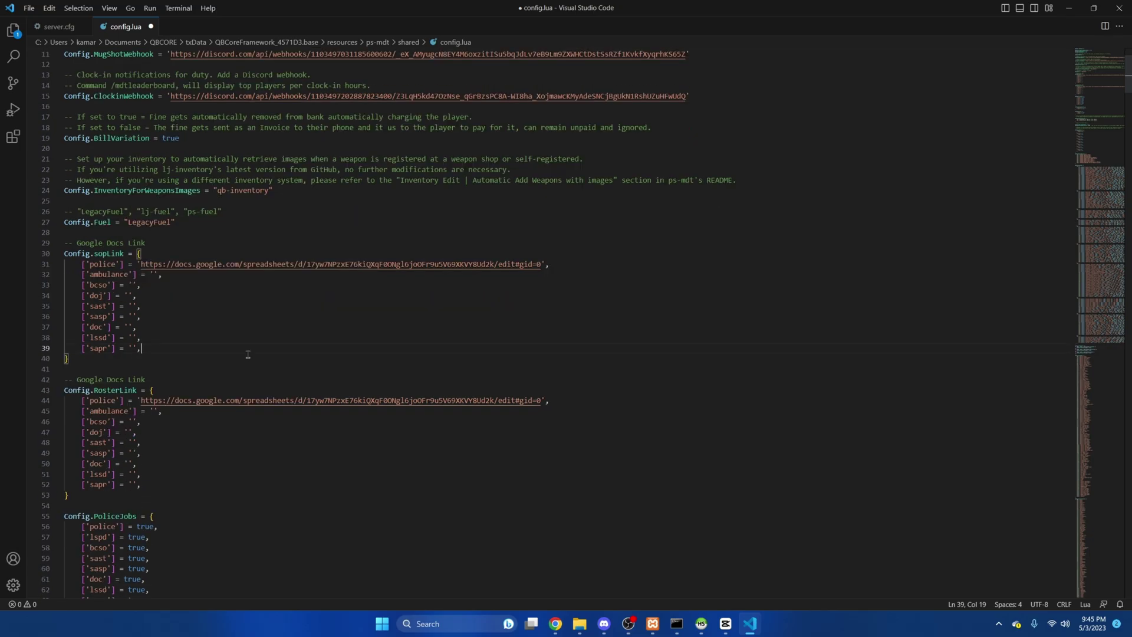
scroll(248, 355, "down", 2)
scroll(247, 355, "down", 1)
scroll(191, 221, "up", 1)
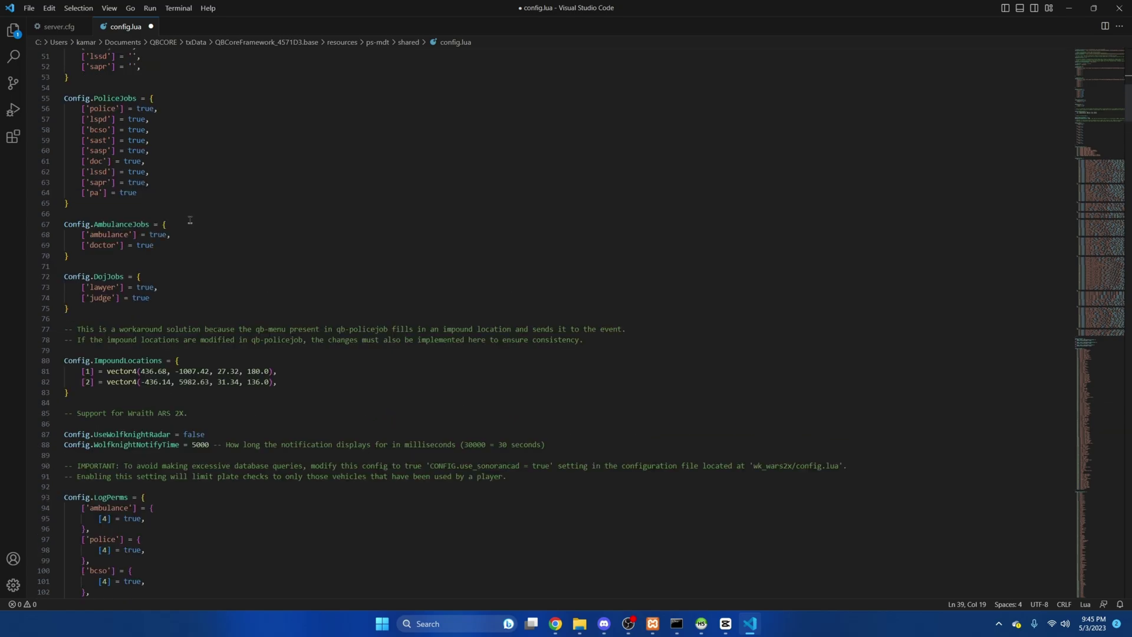
scroll(190, 220, "down", 3)
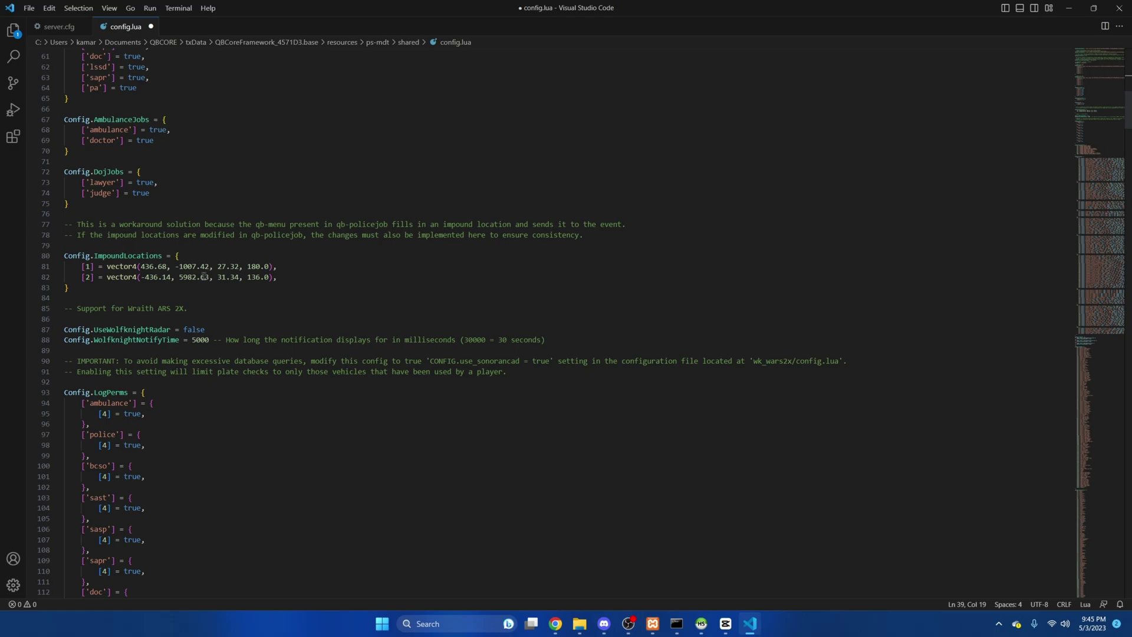
scroll(204, 277, "down", 2)
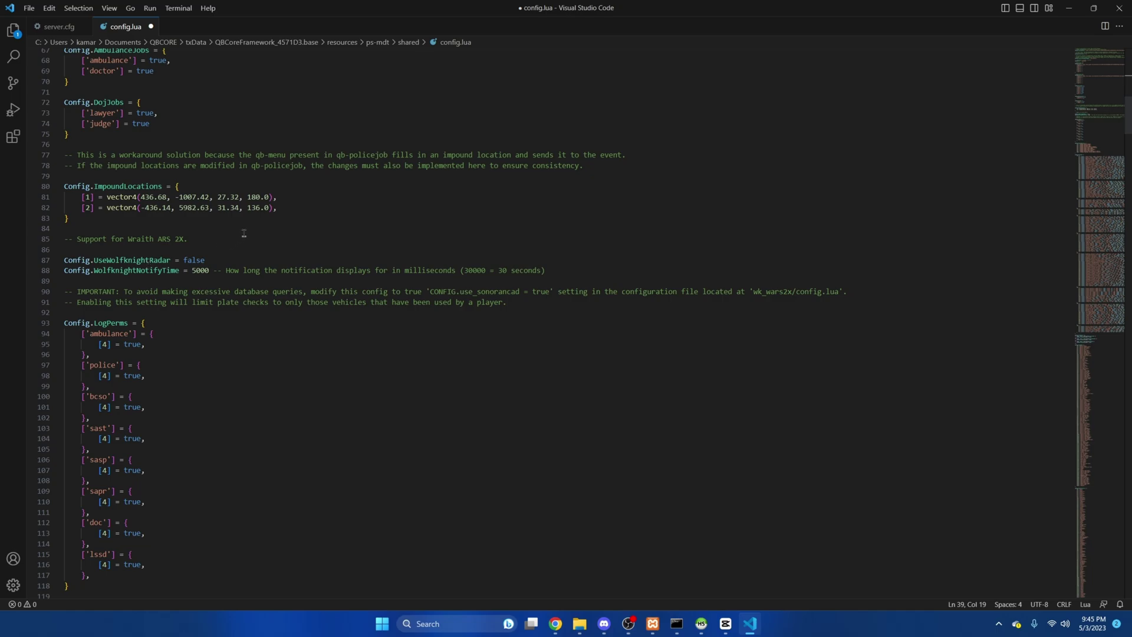
scroll(224, 242, "down", 4)
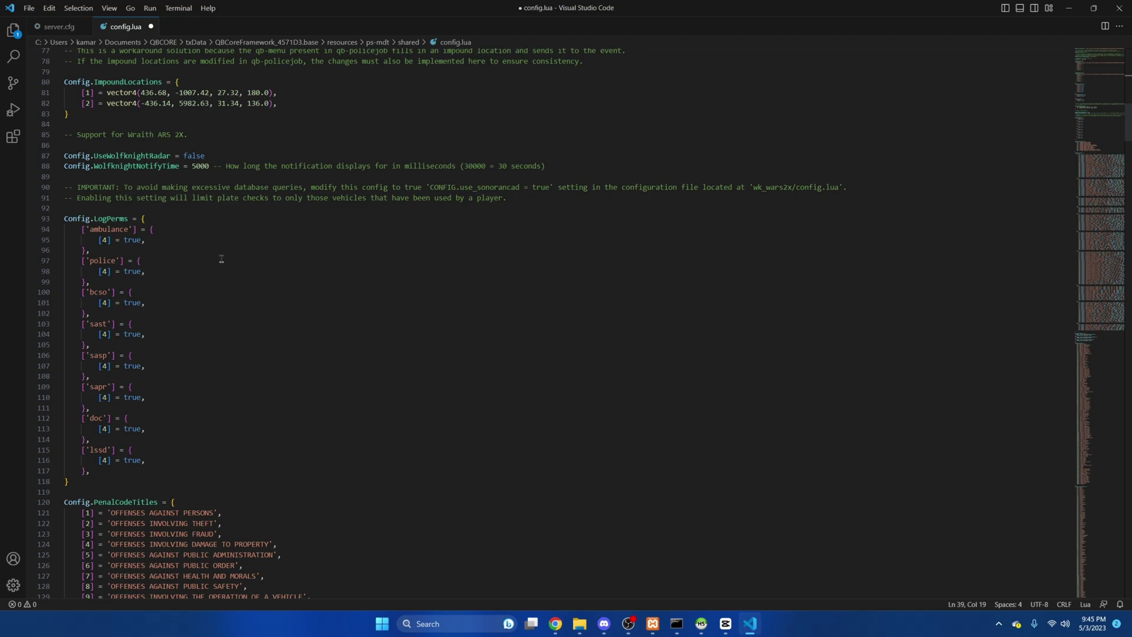
scroll(221, 259, "down", 8)
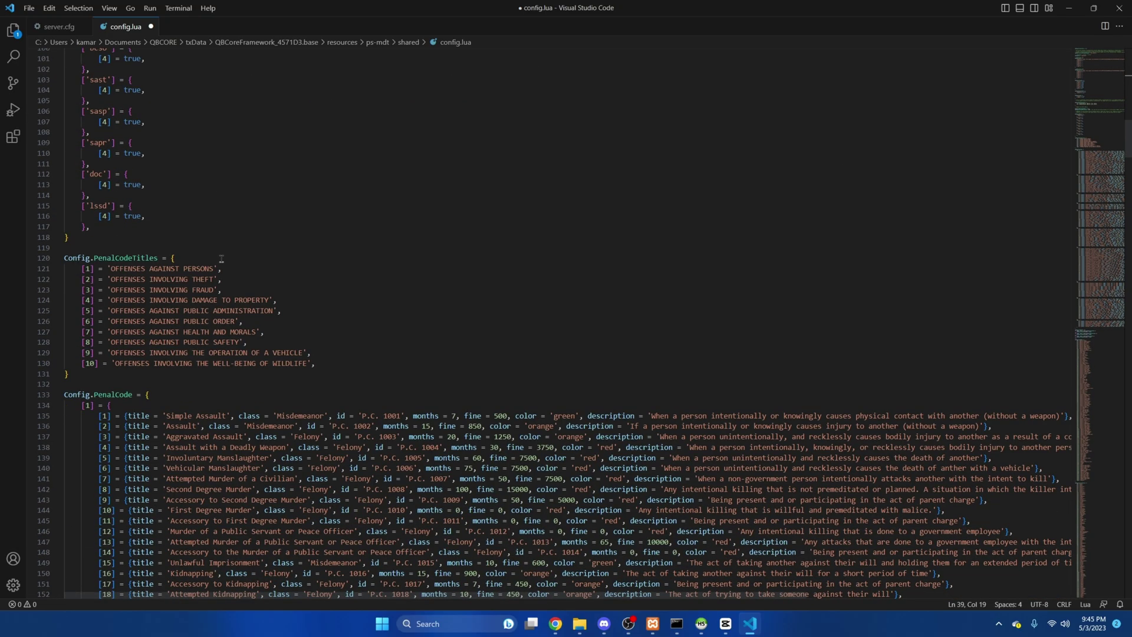
scroll(221, 260, "down", 5)
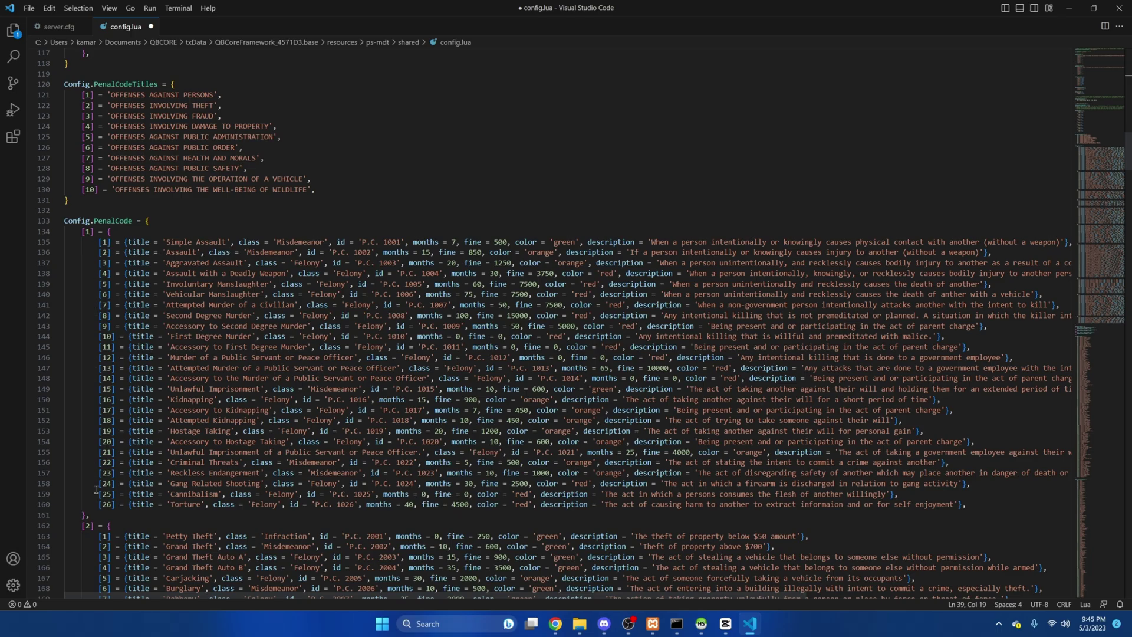
scroll(110, 284, "down", 15)
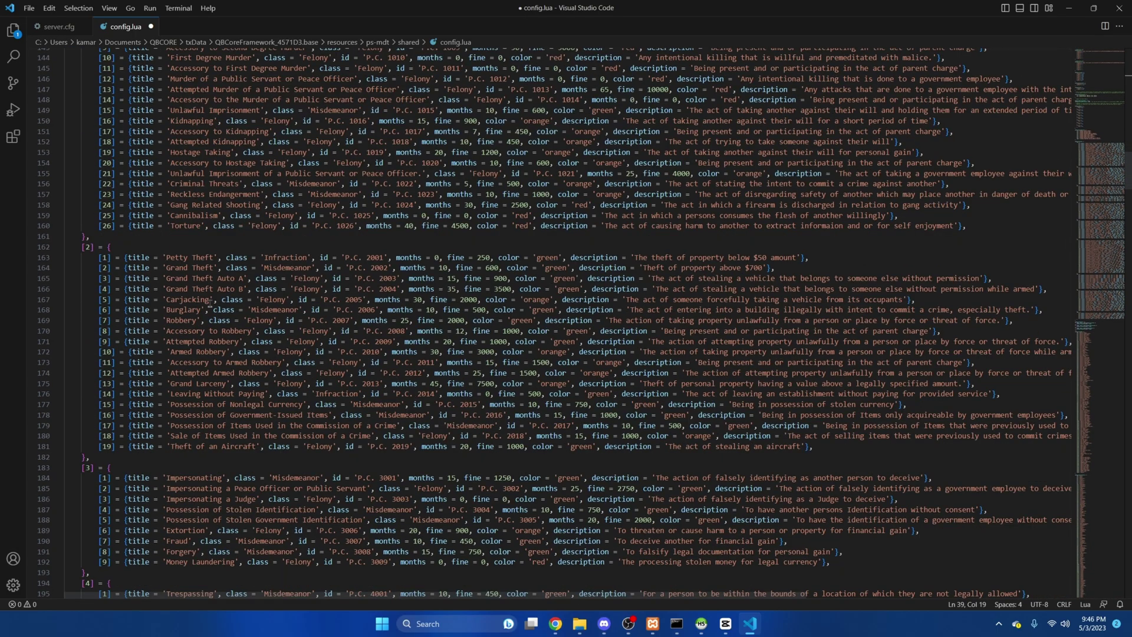
scroll(210, 304, "down", 20)
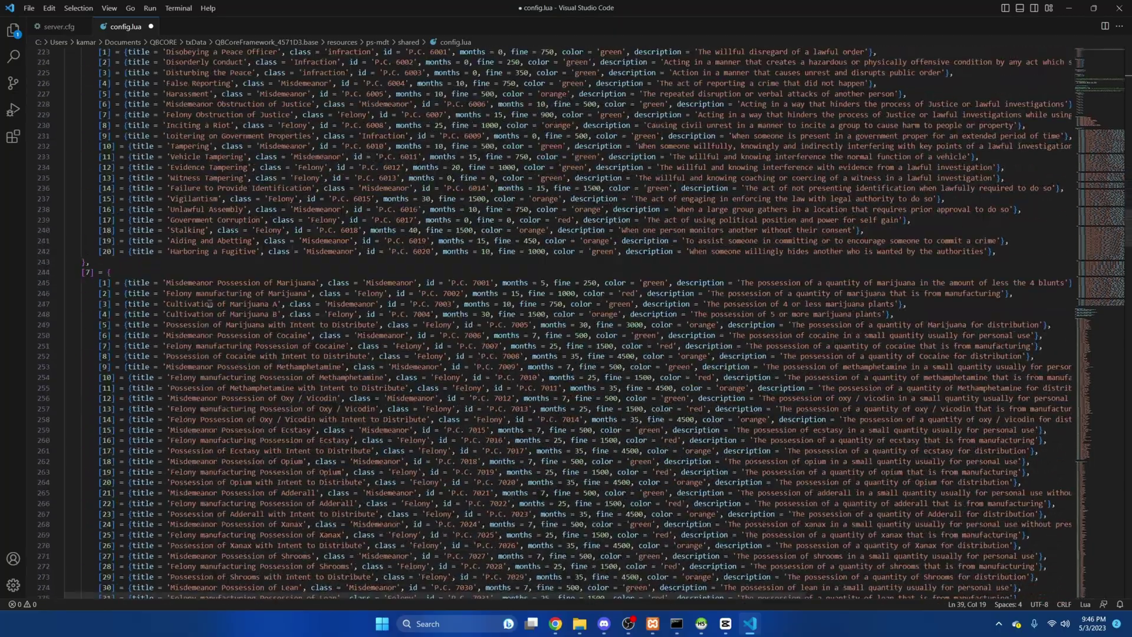
scroll(210, 305, "down", 20)
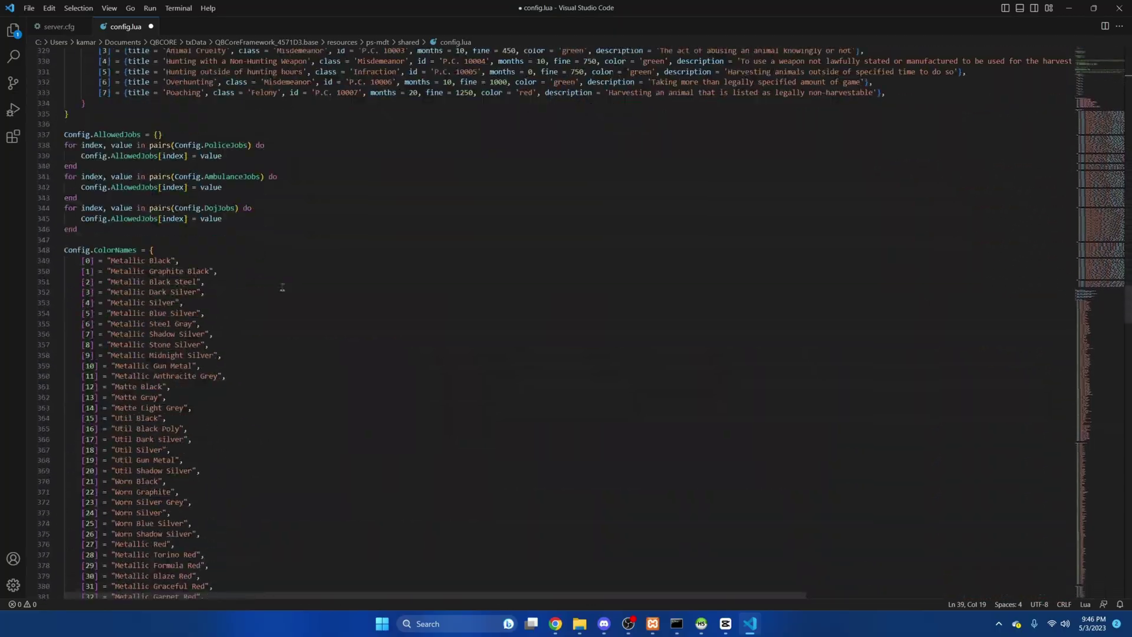
scroll(283, 288, "down", 8)
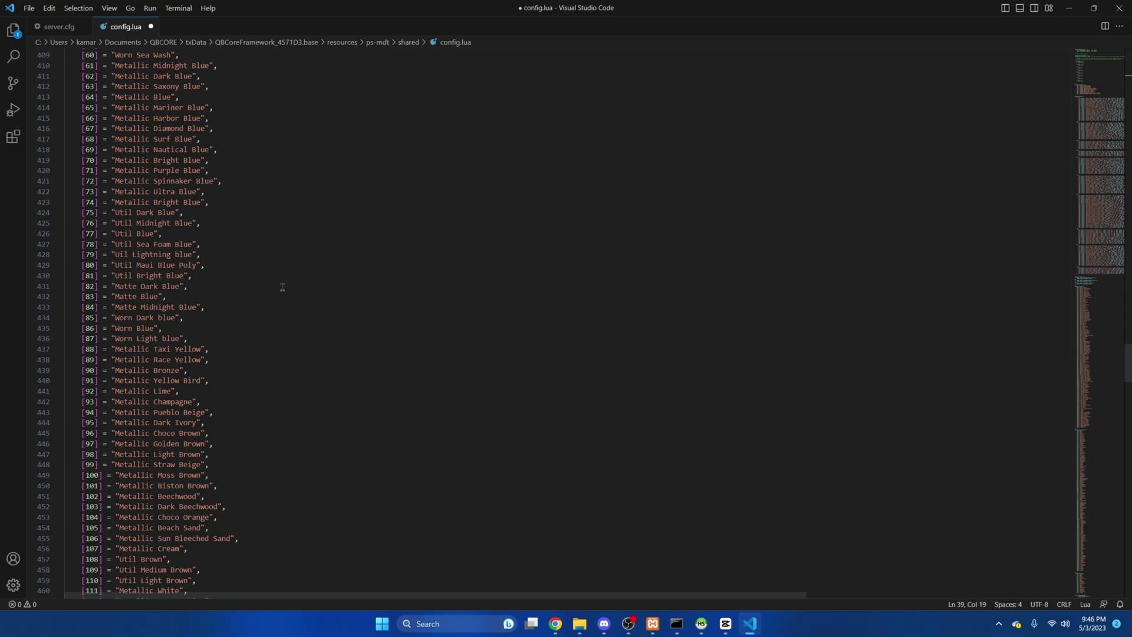
Save the edited config.lua of the ps-mdt resource.
left_click(29, 8)
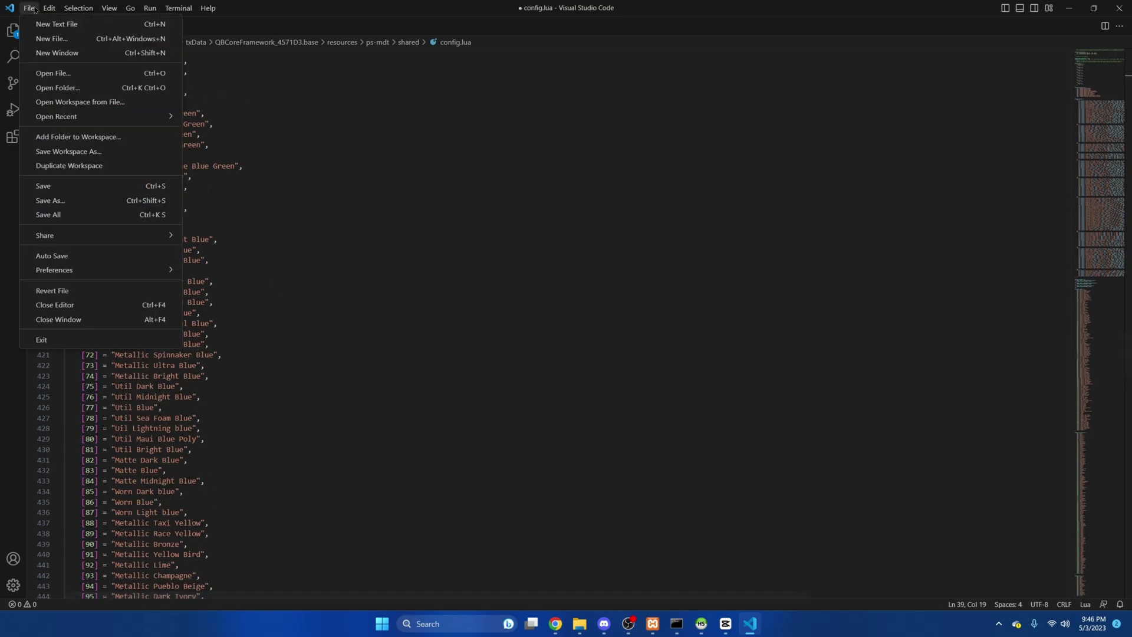
left_click(76, 186)
scroll(271, 326, "up", 20)
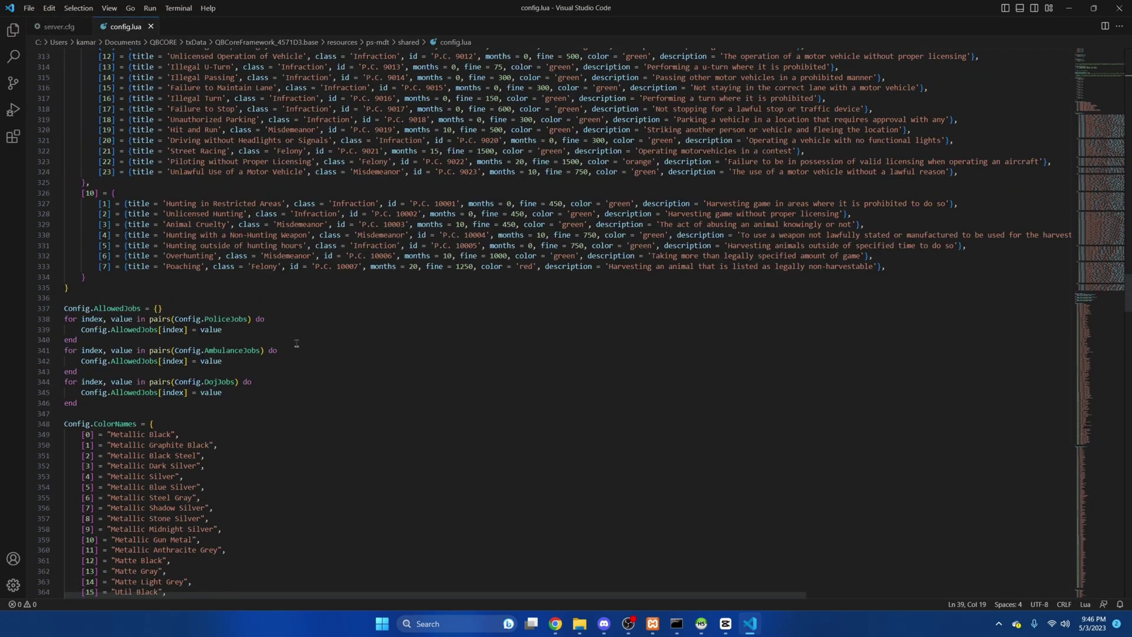
scroll(296, 343, "up", 20)
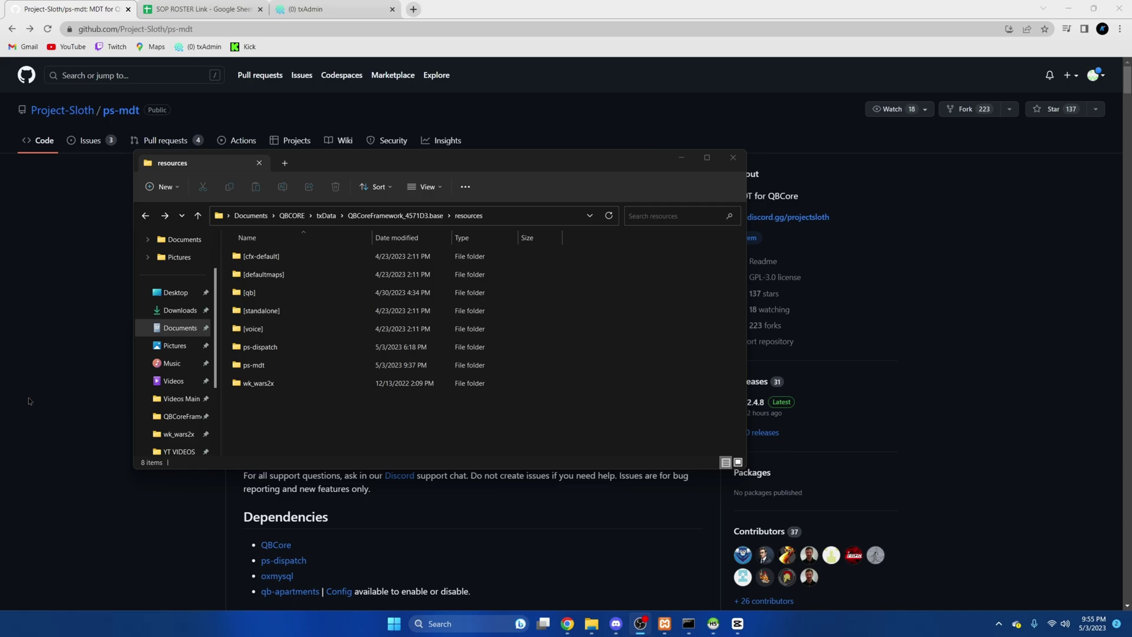
From the resources folder, open init.lua in [qb] > qb-target with Visual Studio Code.
double_click(298, 293)
scroll(291, 300, "down", 9)
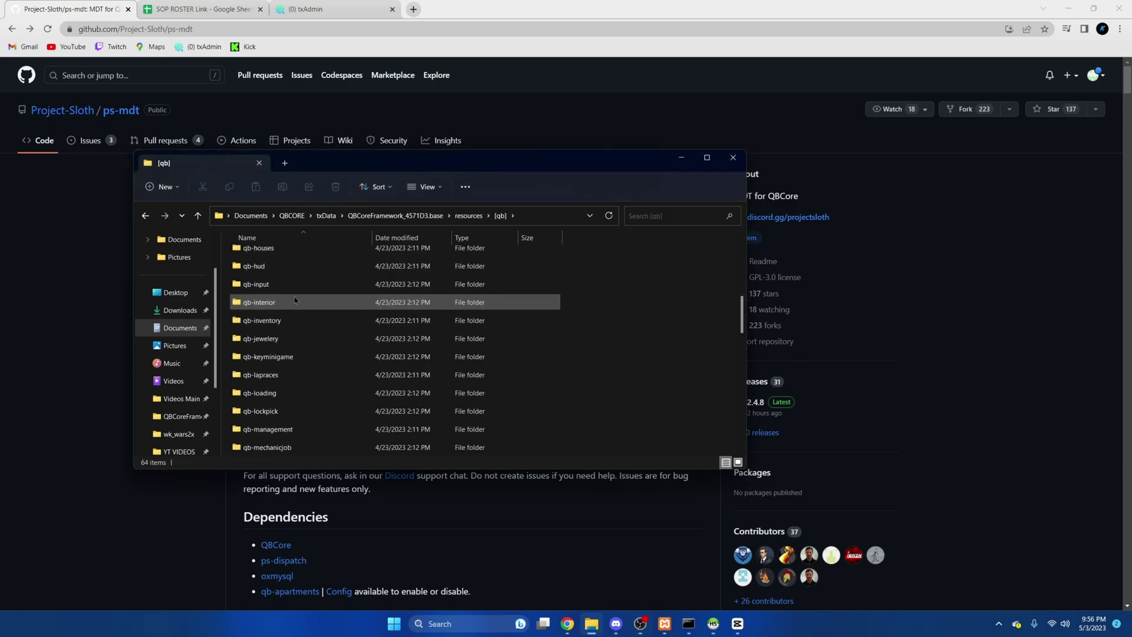
scroll(291, 300, "down", 3)
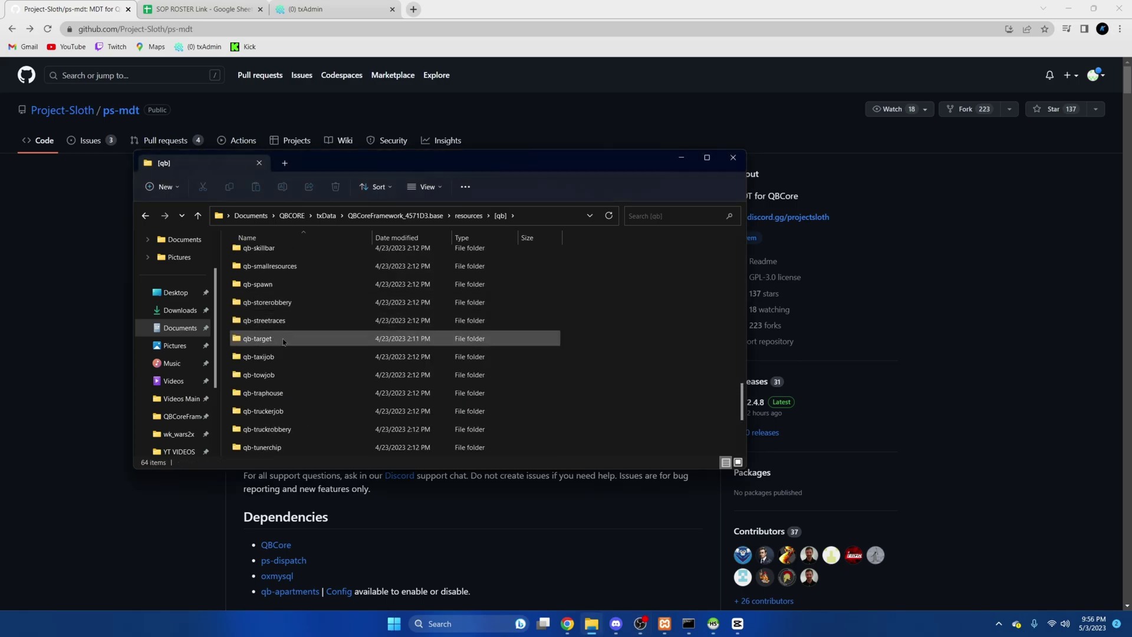
double_click(281, 338)
right_click(273, 419)
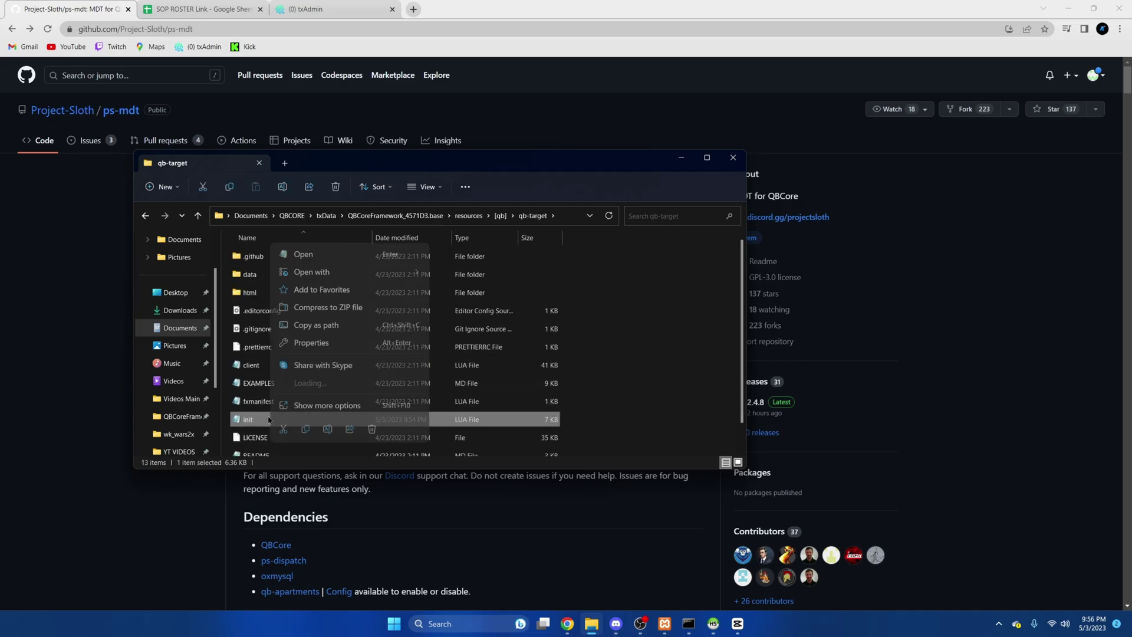
mouse_move(312, 255)
left_click(484, 257)
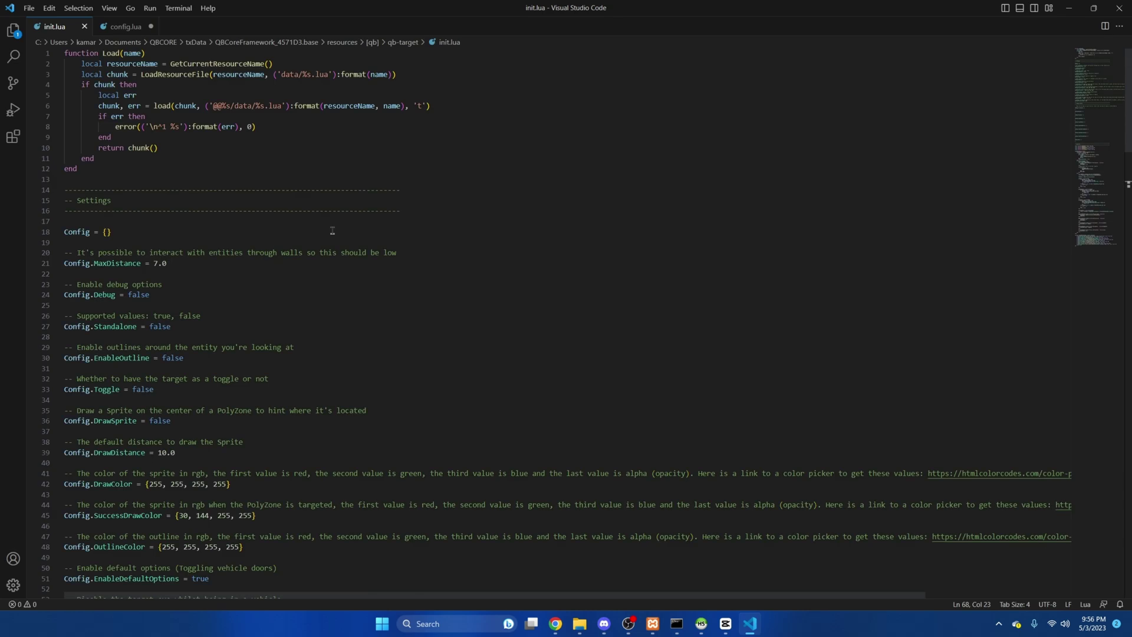
Paste the copied "weapReg" weapon registration zone inside Config.CircleZones, remove the spare blank line below it and save init.lua.
scroll(300, 233, "down", 1)
scroll(300, 233, "down", 10)
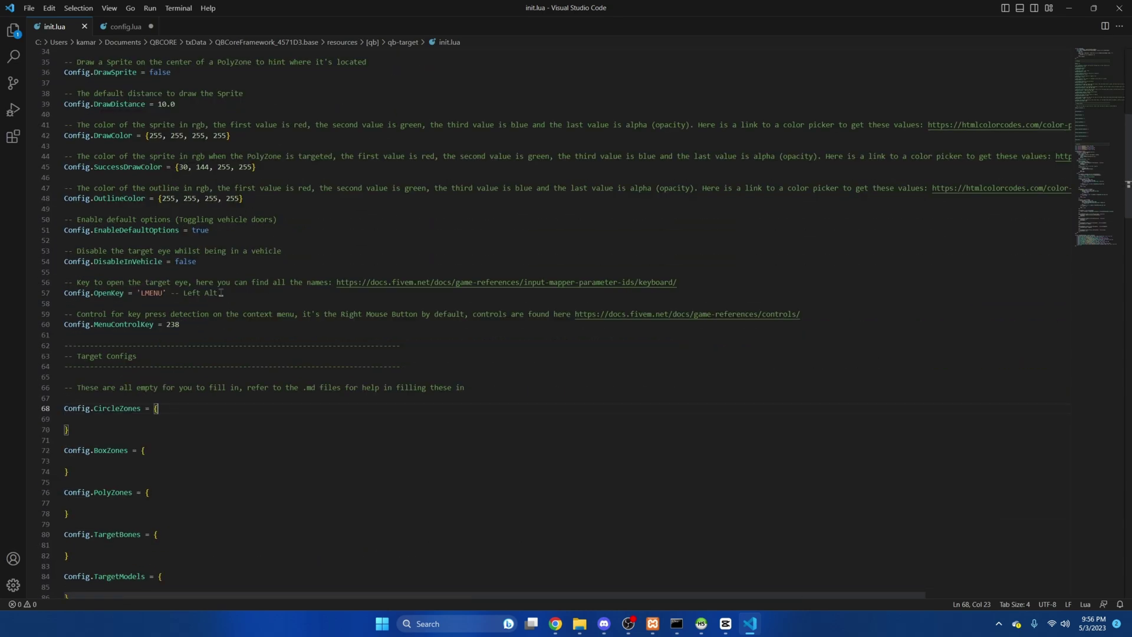
key("Return")
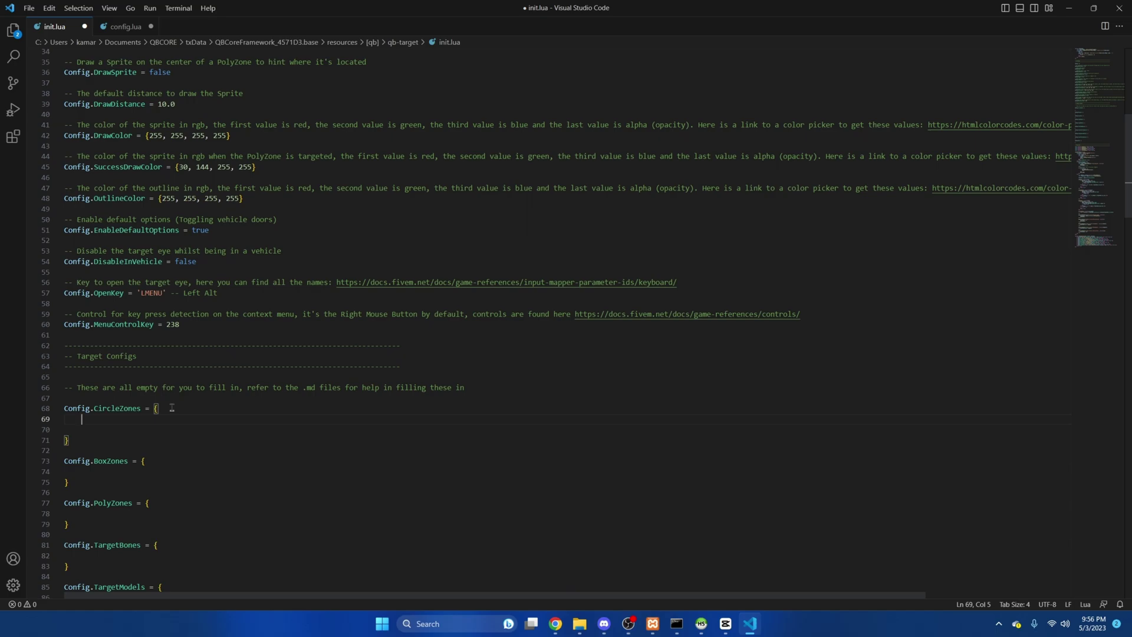
key("ctrl+v")
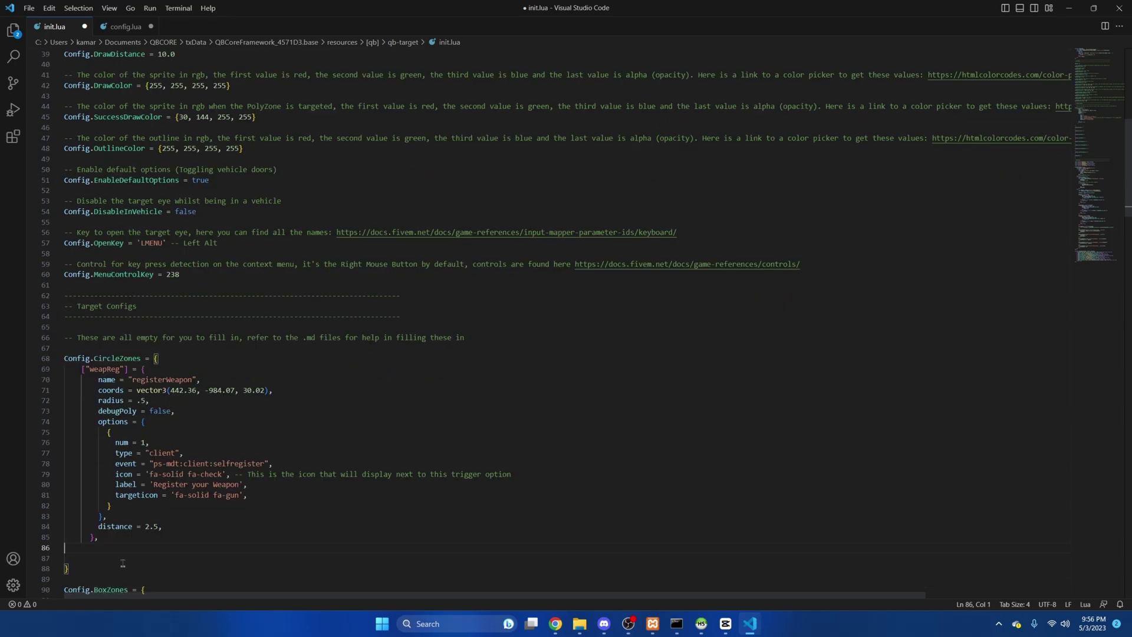
left_click(122, 563)
key("BackSpace")
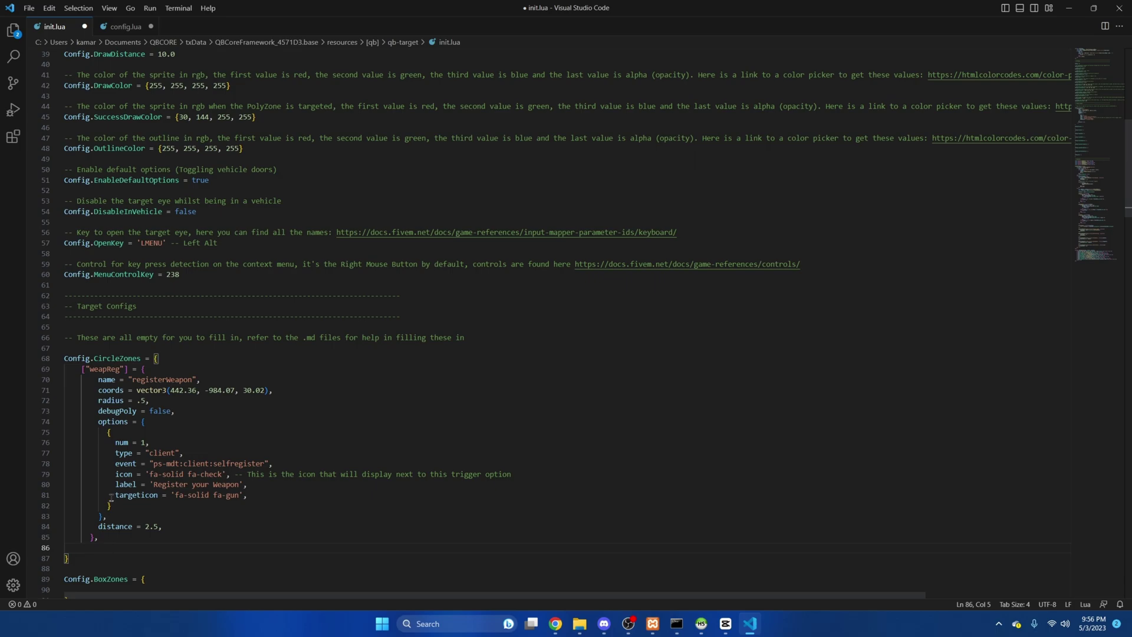
left_click(36, 6)
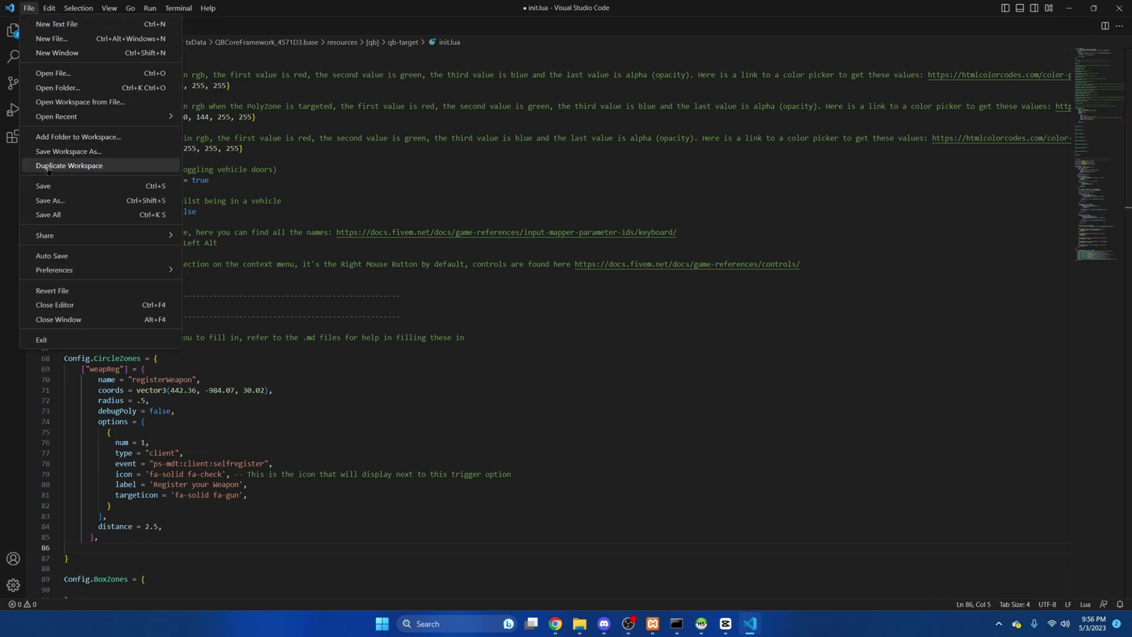
left_click(53, 186)
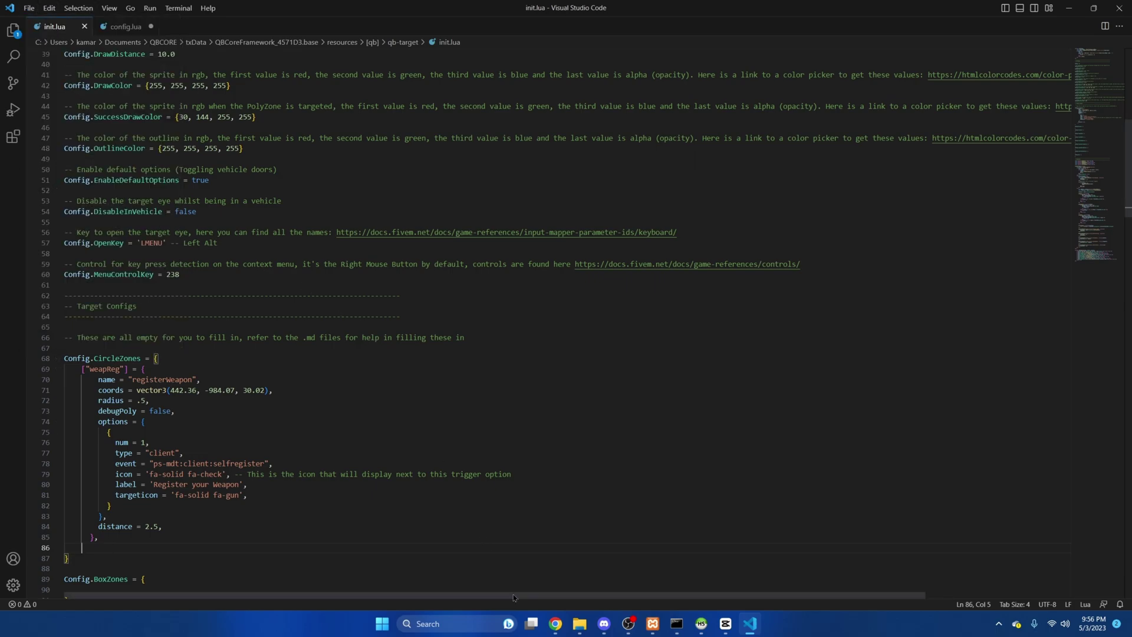
Switch to File Explorer and open main.lua from [qb] > qb-inventory > server in Visual Studio Code.
left_click(580, 624)
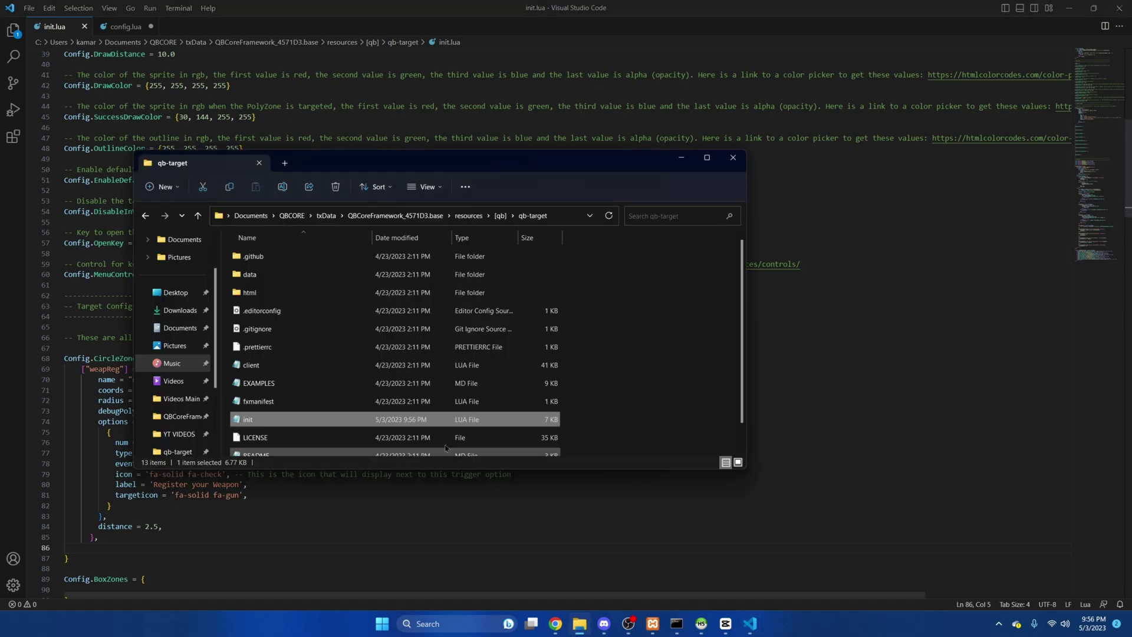
left_click(500, 215)
scroll(354, 307, "up", 8)
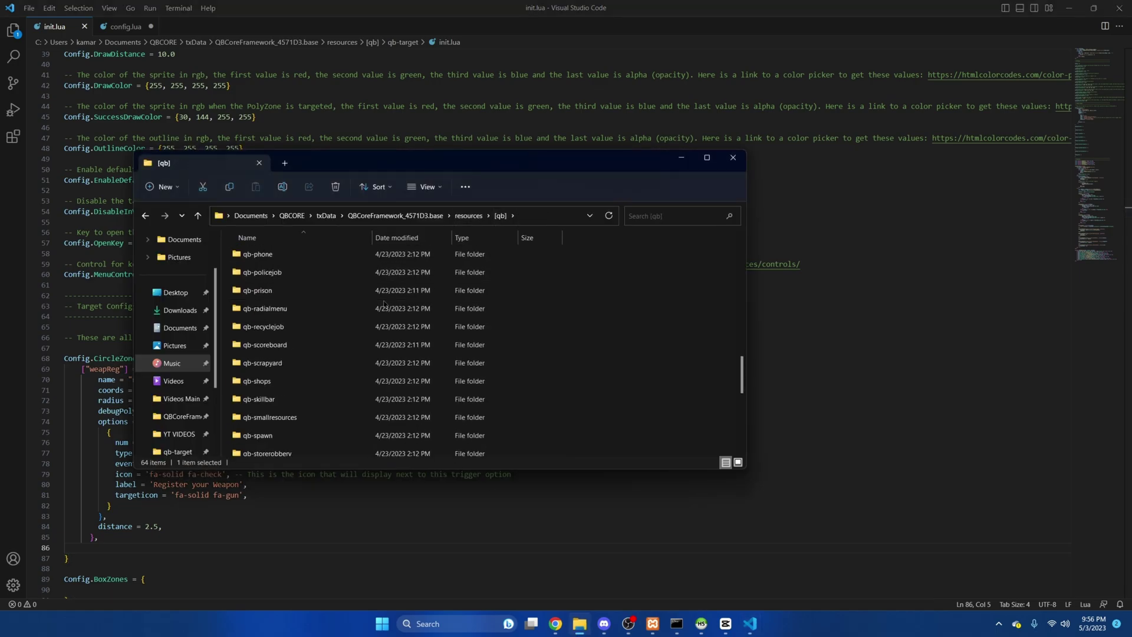
left_click(304, 312)
double_click(304, 313)
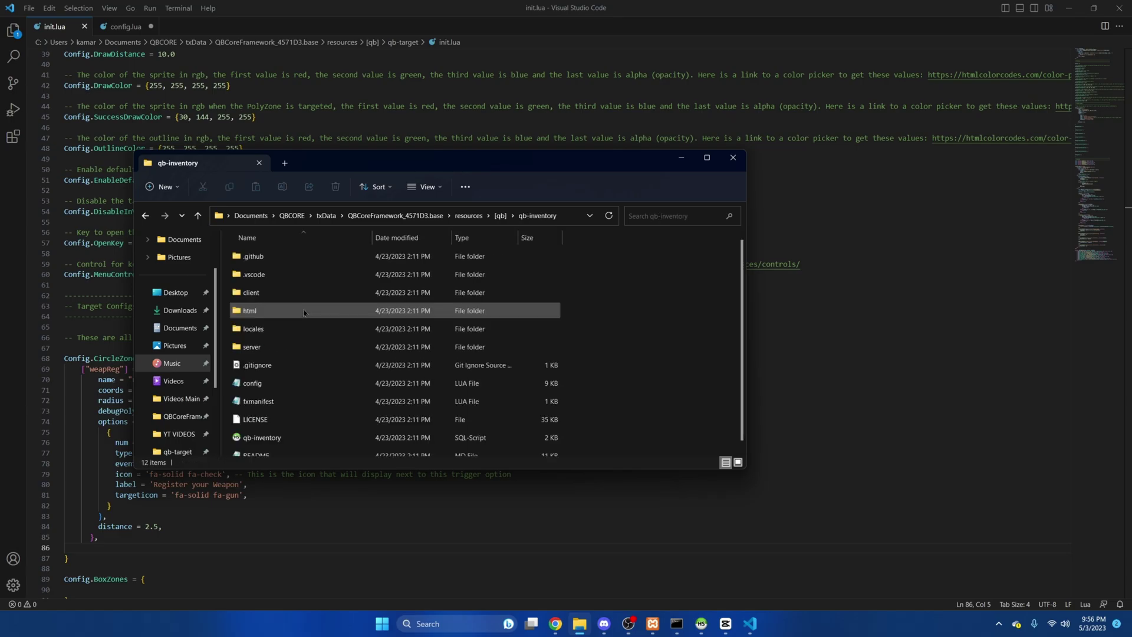
double_click(282, 348)
right_click(270, 257)
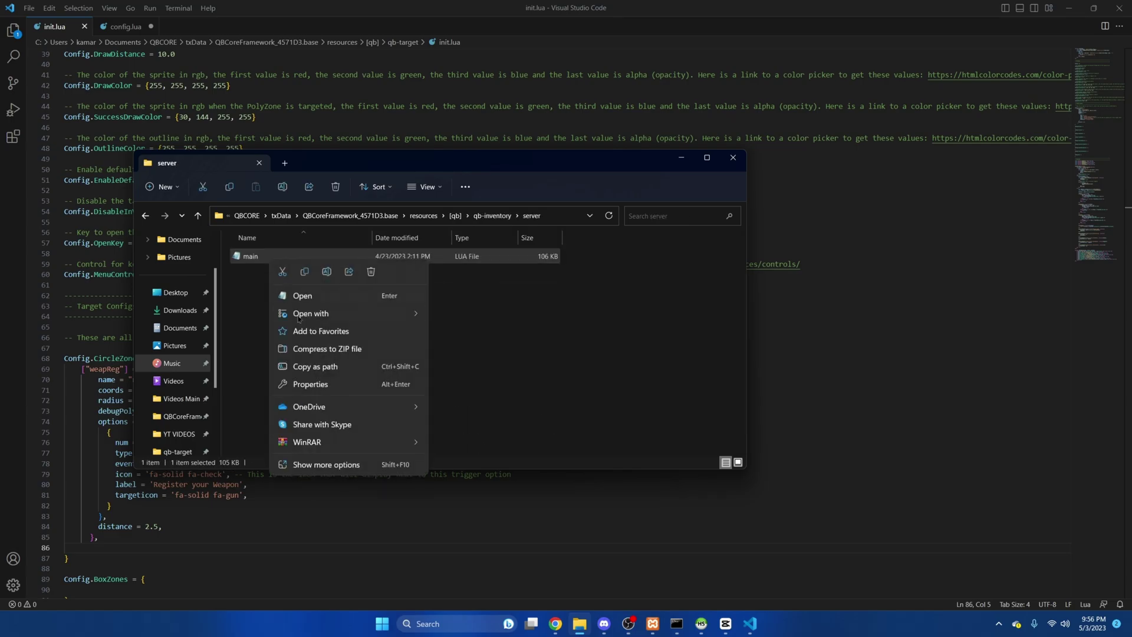
mouse_move(302, 319)
left_click(437, 314)
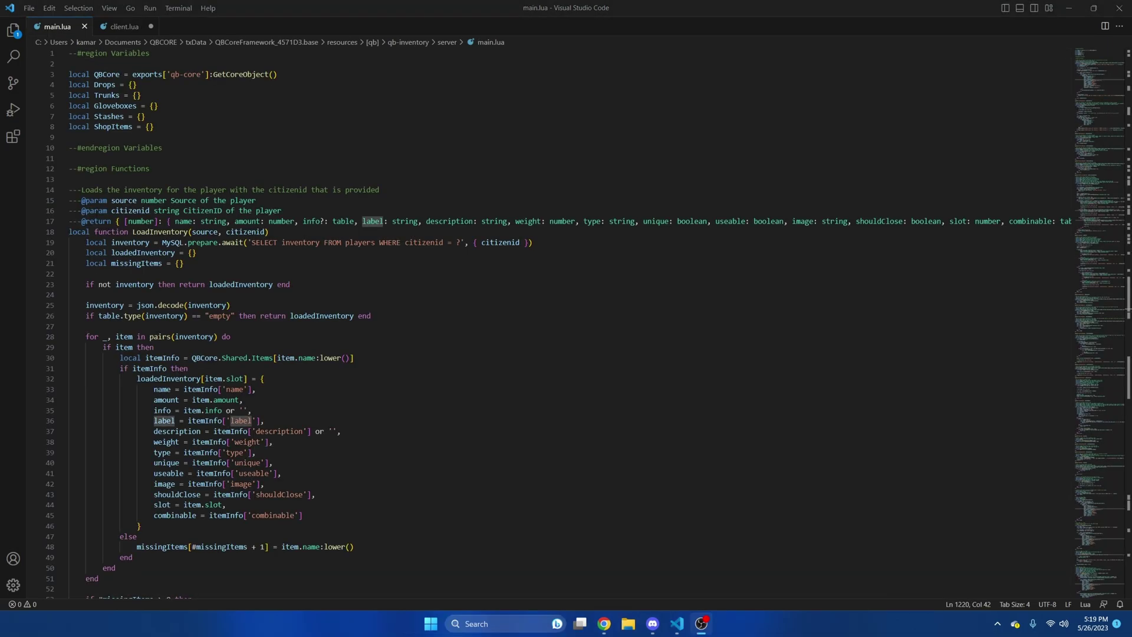
Switch to Chrome and copy the Itemshop code block from the ps-mdt README's "Inventory Edit | Automatic Add Weapons with images" section.
left_click(604, 623)
scroll(439, 347, "down", 20)
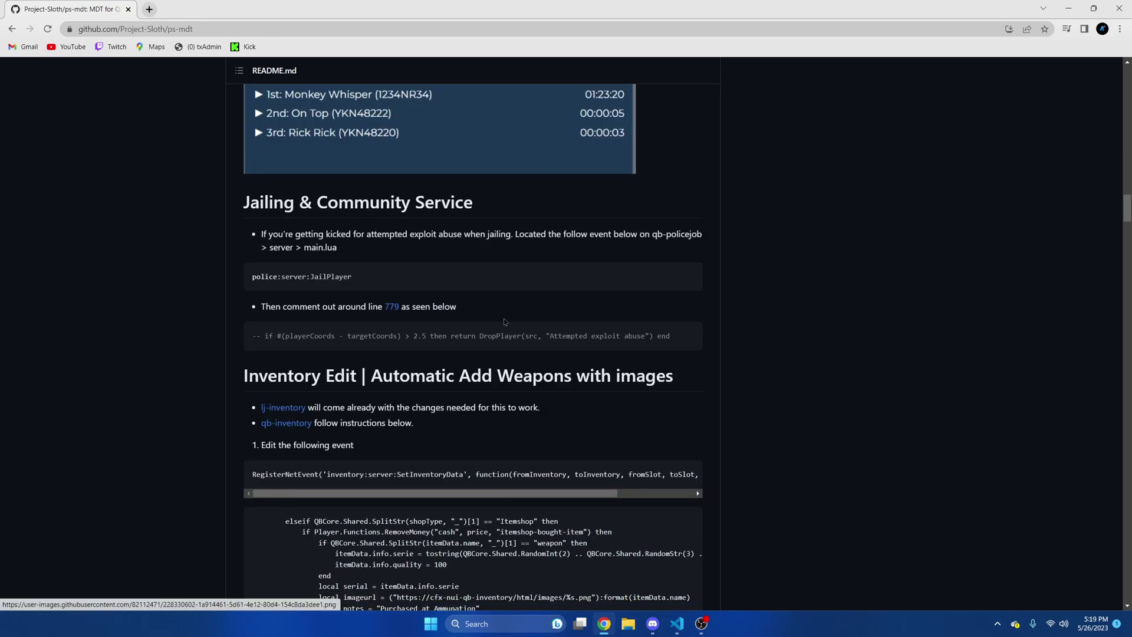
left_click(689, 189)
Return to Visual Studio Code, replace the whole "Itemshop" elseif block in qb-inventory's main.lua with the copied code and save the file.
left_click(676, 623)
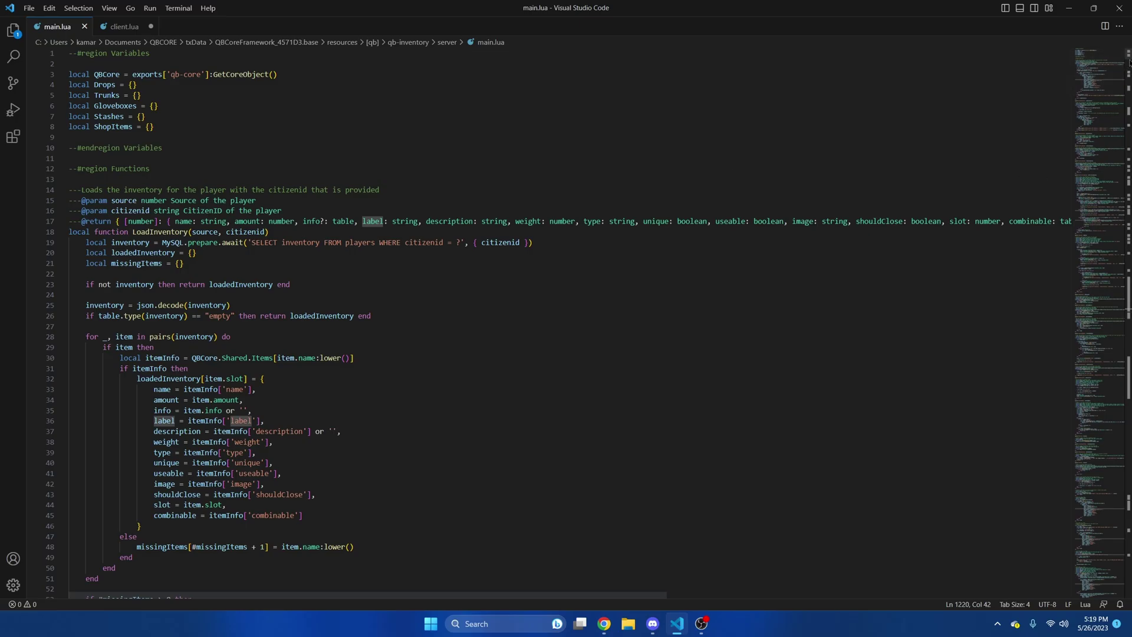
left_click_drag(1125, 88, 1094, 510)
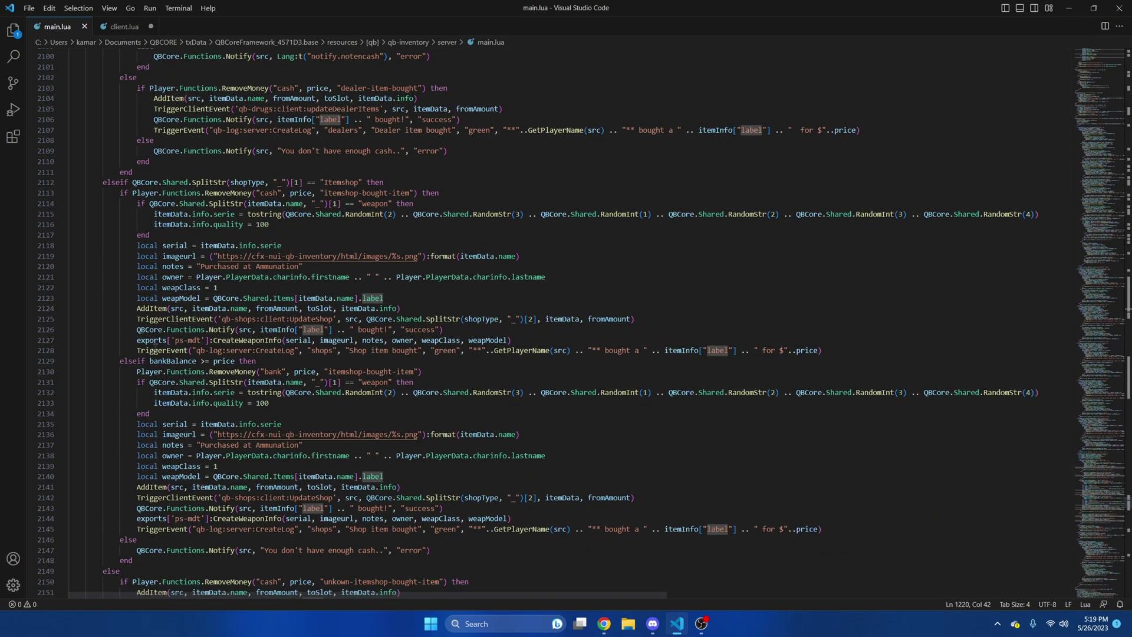
left_click_drag(103, 184, 240, 563)
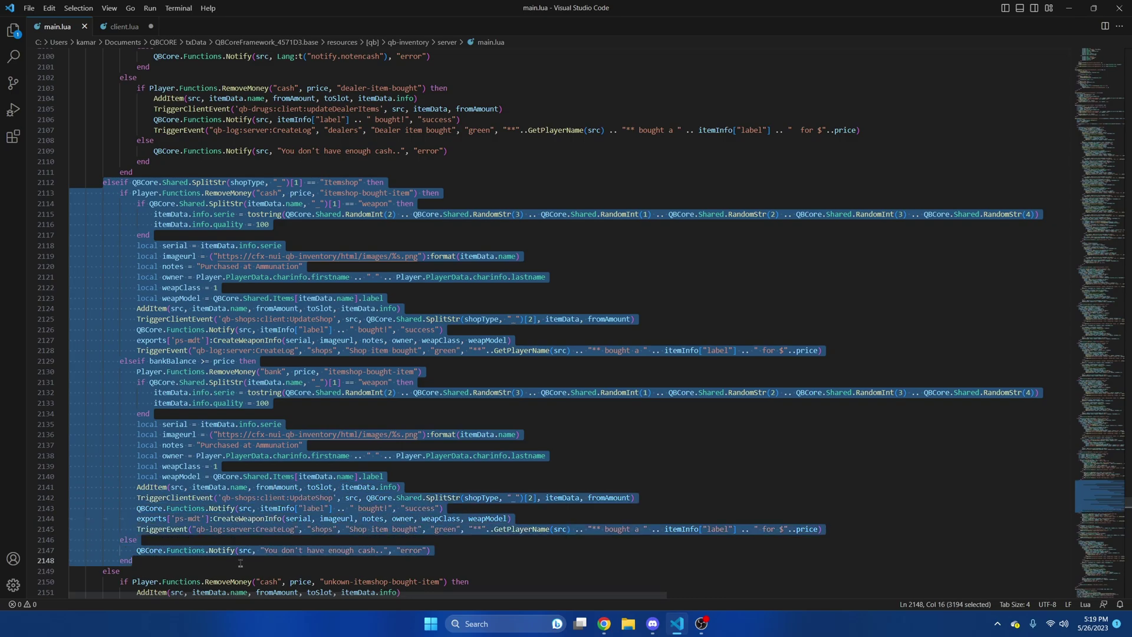
key("ctrl+v")
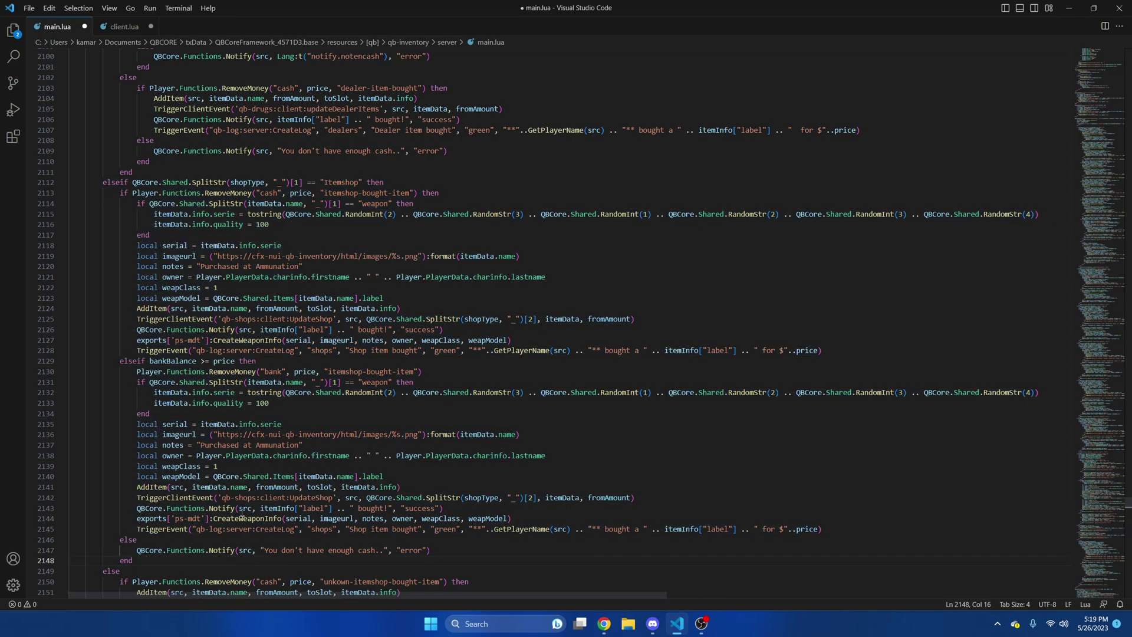
left_click(29, 9)
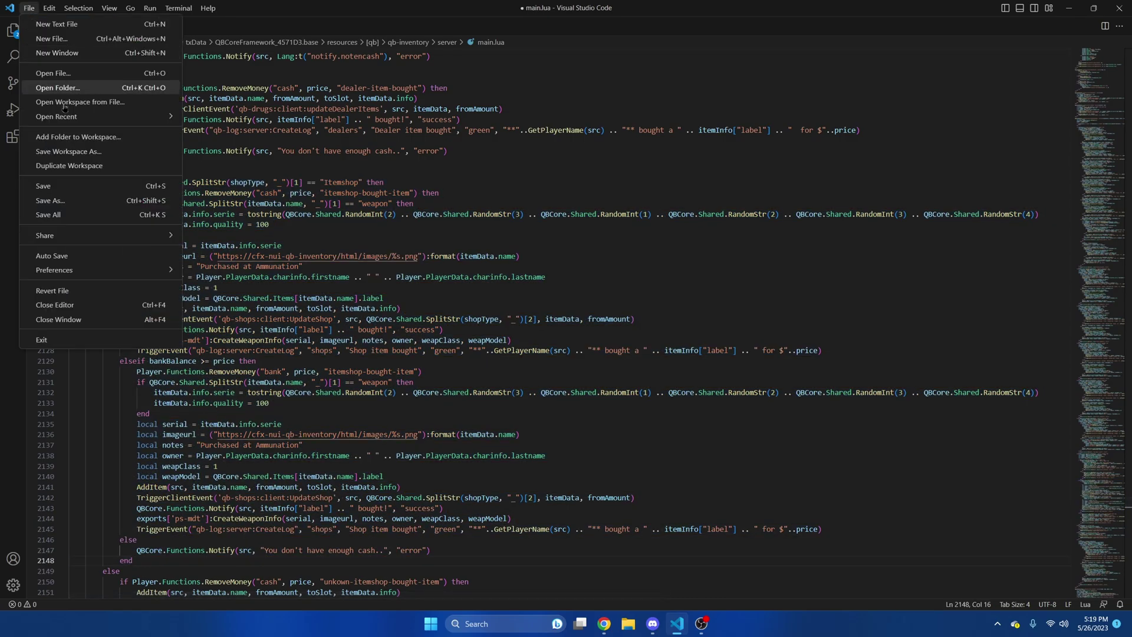
left_click(52, 189)
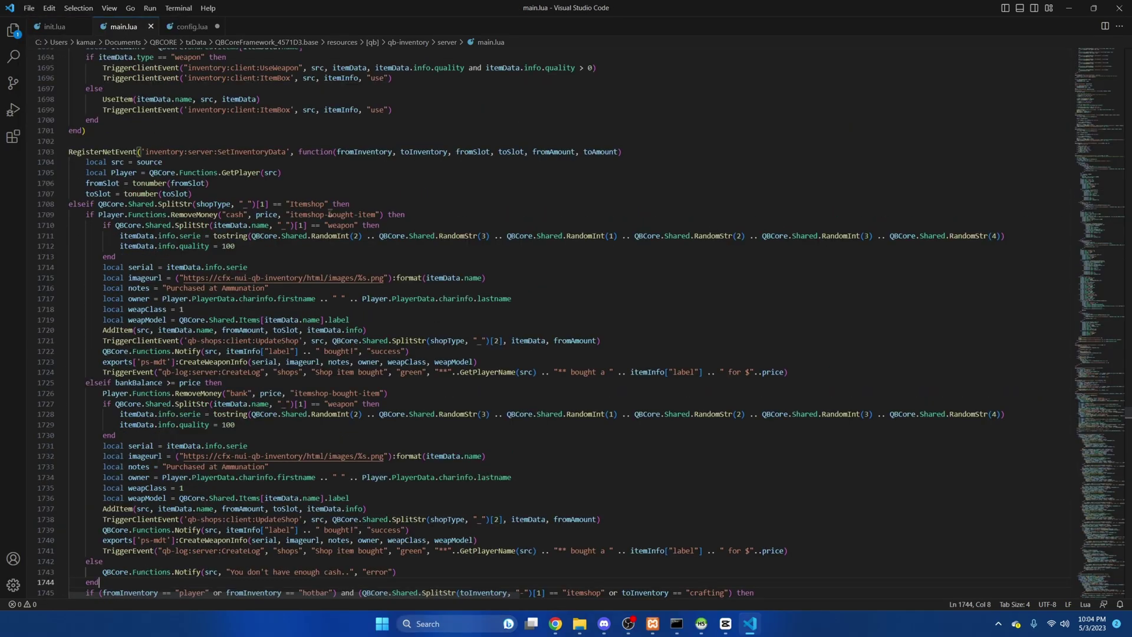
Switch to File Explorer and open items.lua from [qb] > qb-core > shared in Visual Studio Code.
left_click(580, 623)
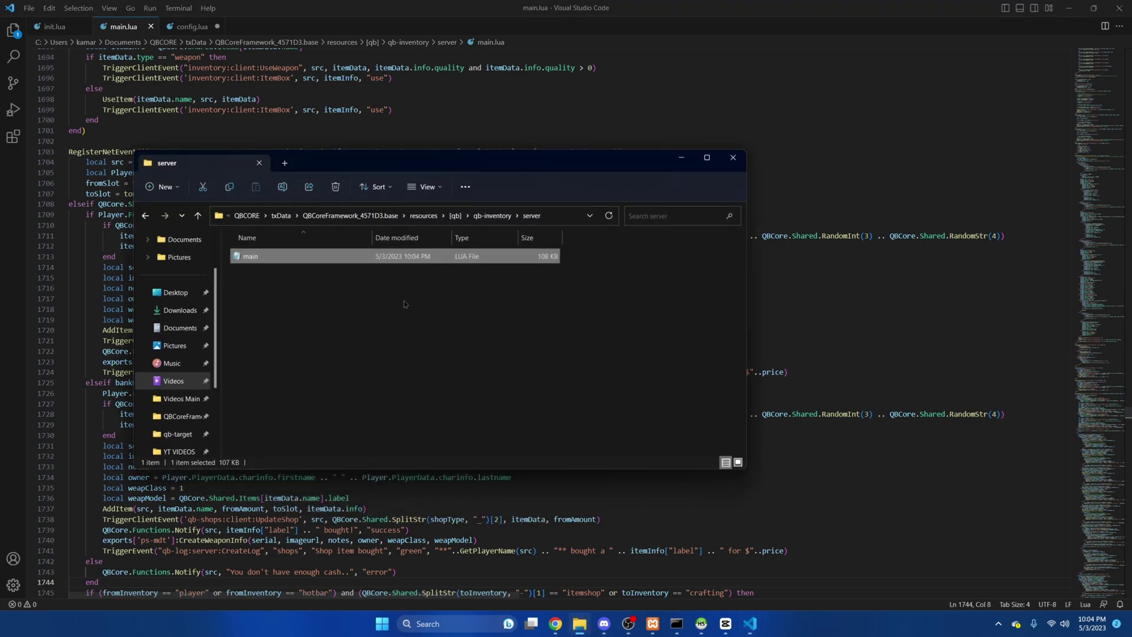
left_click(456, 216)
scroll(310, 329, "up", 4)
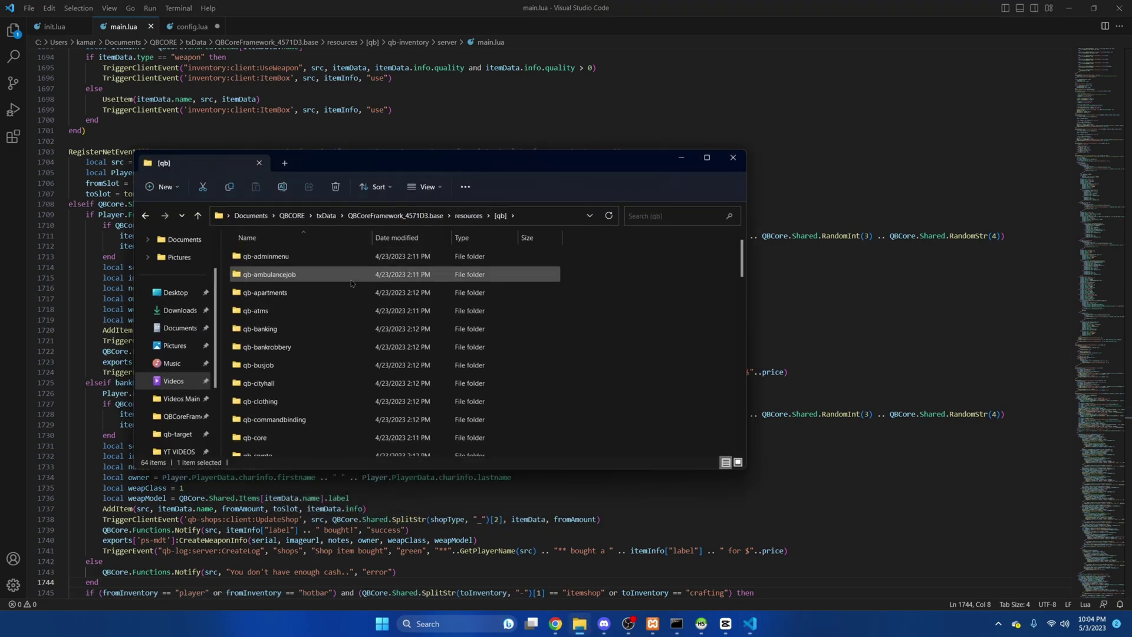
double_click(277, 434)
double_click(270, 361)
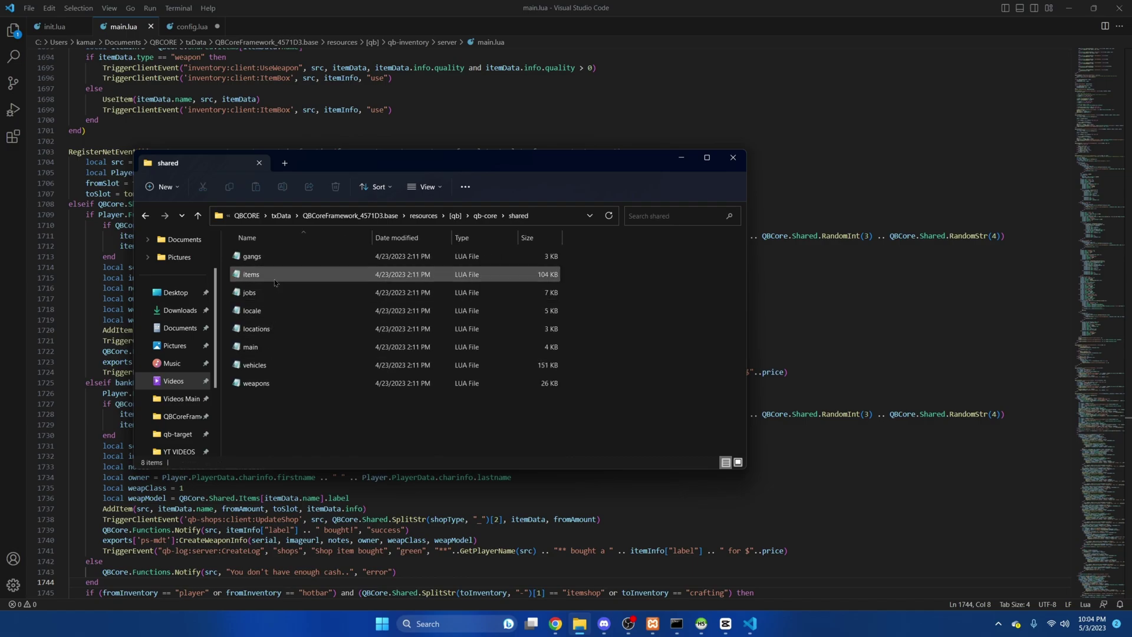
left_click(274, 278)
right_click(274, 278)
mouse_move(354, 331)
left_click(451, 334)
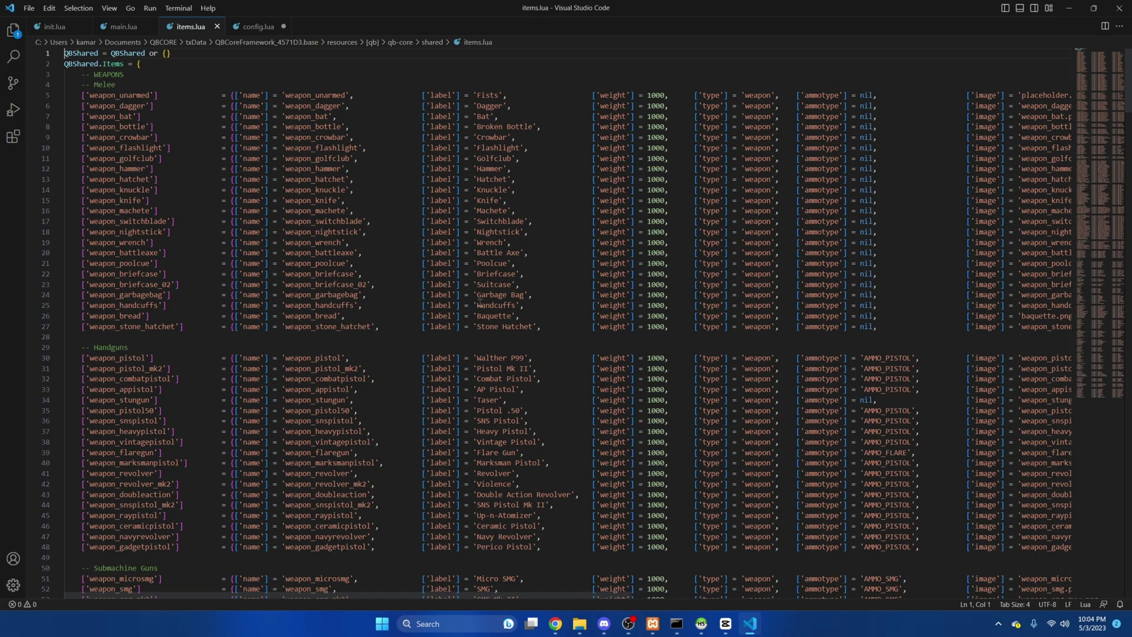
Switch to Chrome and copy the mdtcitation item line from the README's "Fine & Citation via item" section.
mouse_move(555, 623)
left_click(493, 560)
scroll(520, 459, "up", 5)
scroll(520, 460, "up", 2)
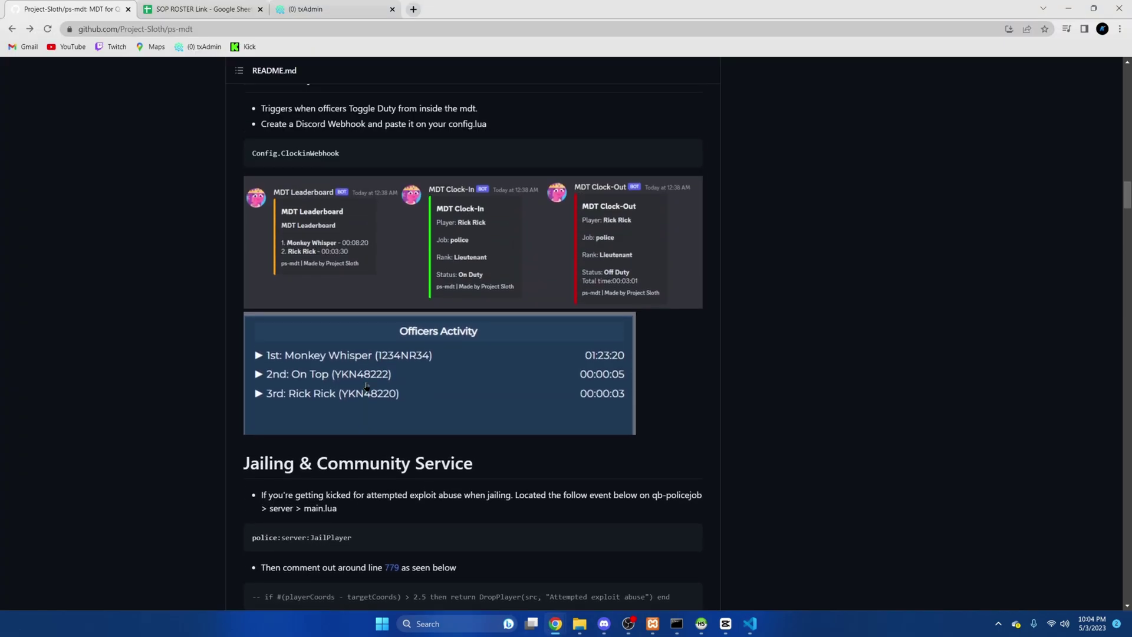
scroll(366, 385, "up", 15)
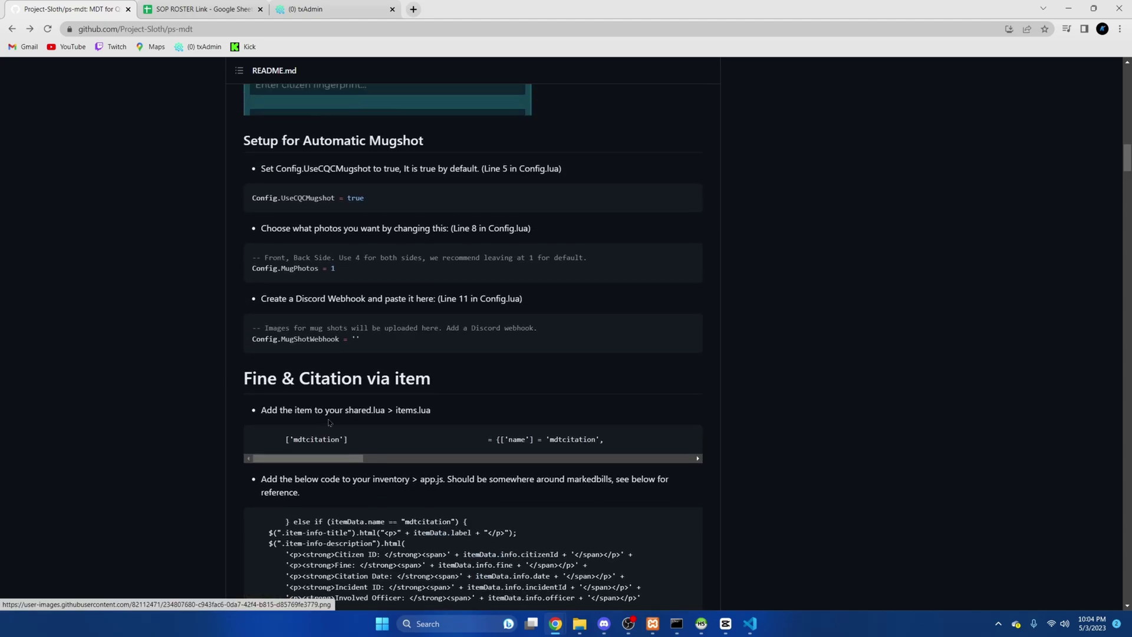
left_click(687, 444)
Return to Visual Studio Code, paste the mdtcitation item on the empty line below weapon_hazardcan in items.lua and save the file.
left_click(750, 623)
scroll(445, 402, "down", 20)
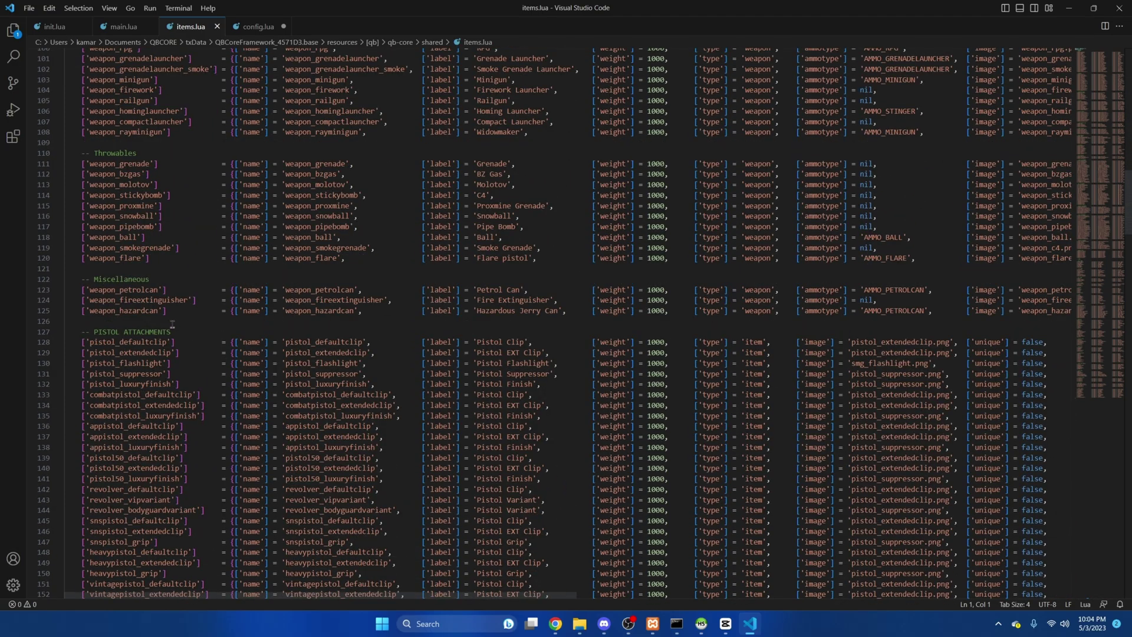
left_click(172, 324)
key("ctrl+v")
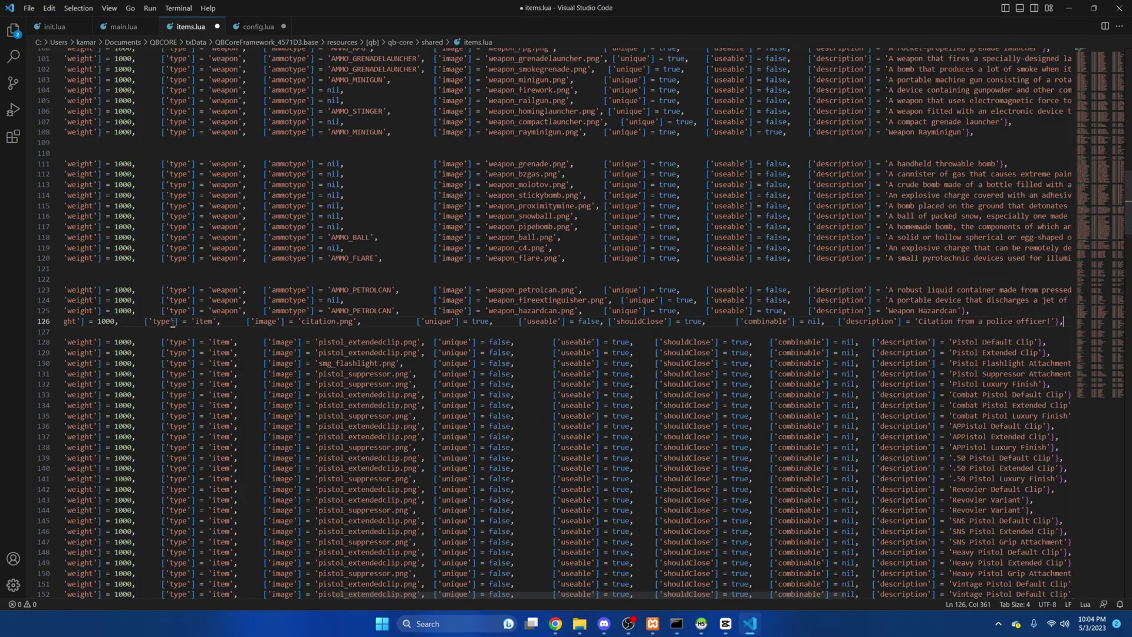
left_click_drag(569, 597, 297, 597)
left_click(29, 9)
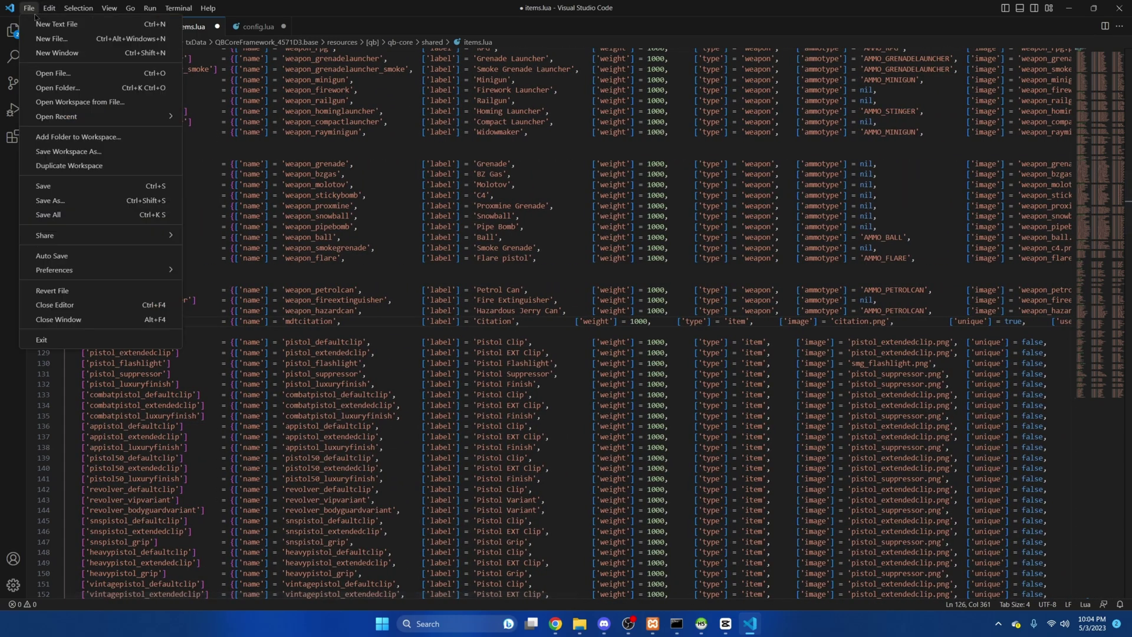
left_click(43, 187)
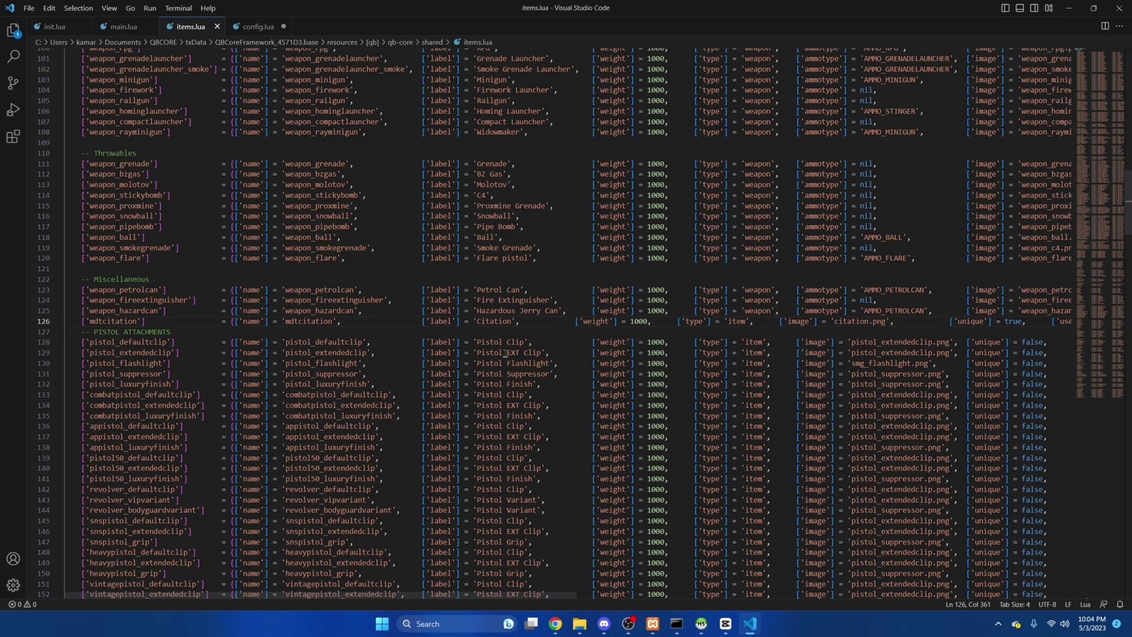
Switch to File Explorer and open app.js from [qb] > qb-inventory > html > js in Visual Studio Code.
left_click(579, 623)
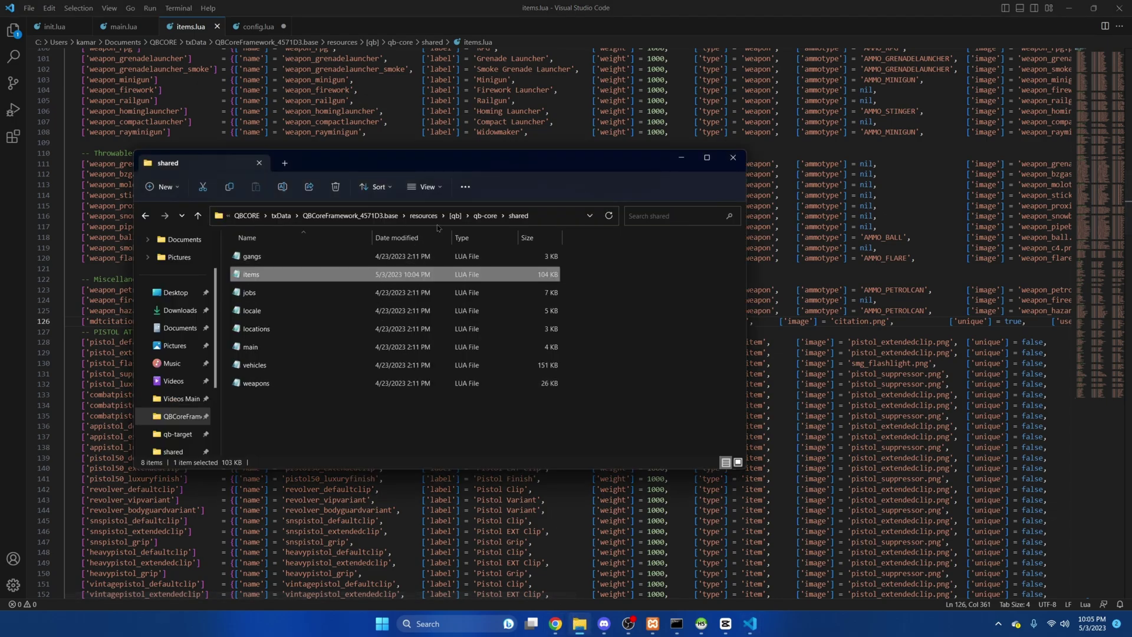
left_click(454, 215)
scroll(310, 309, "down", 3)
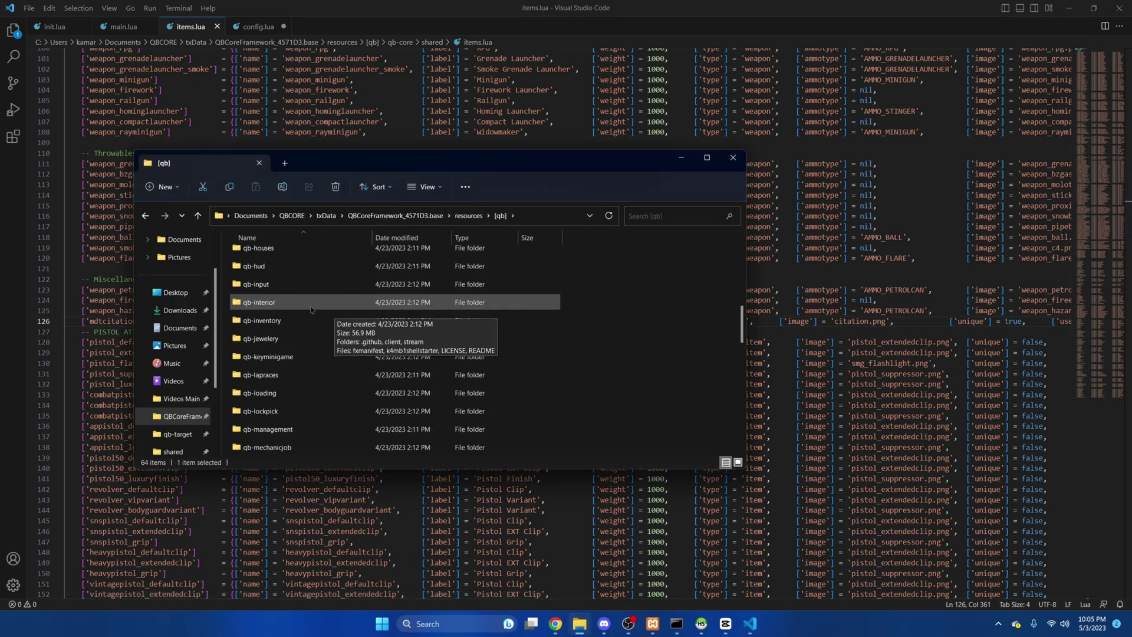
double_click(299, 318)
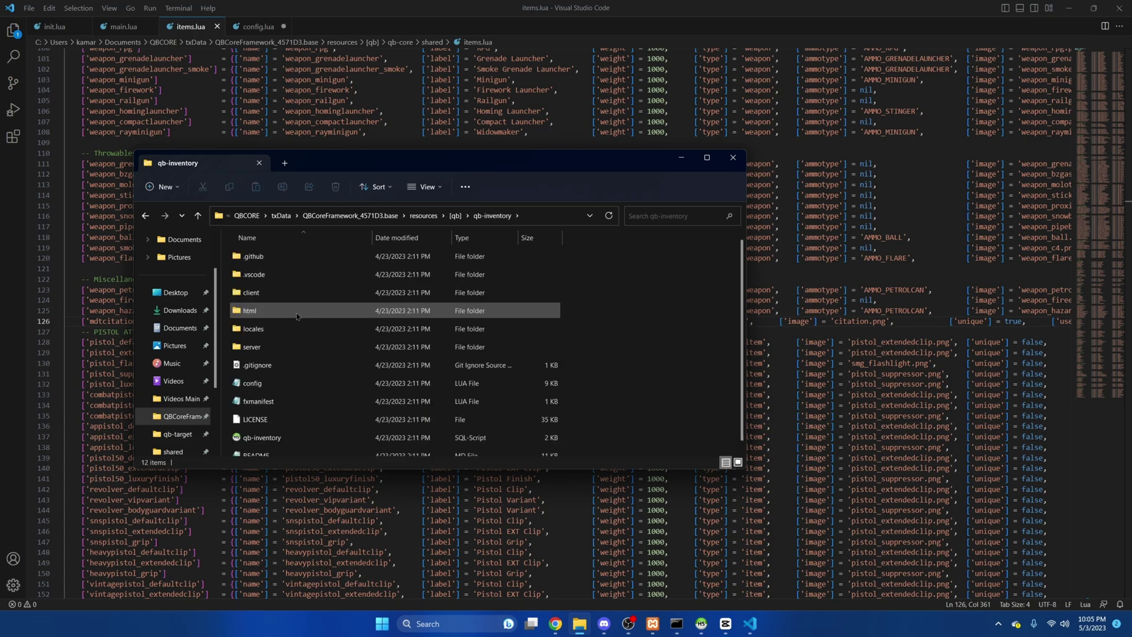
double_click(297, 316)
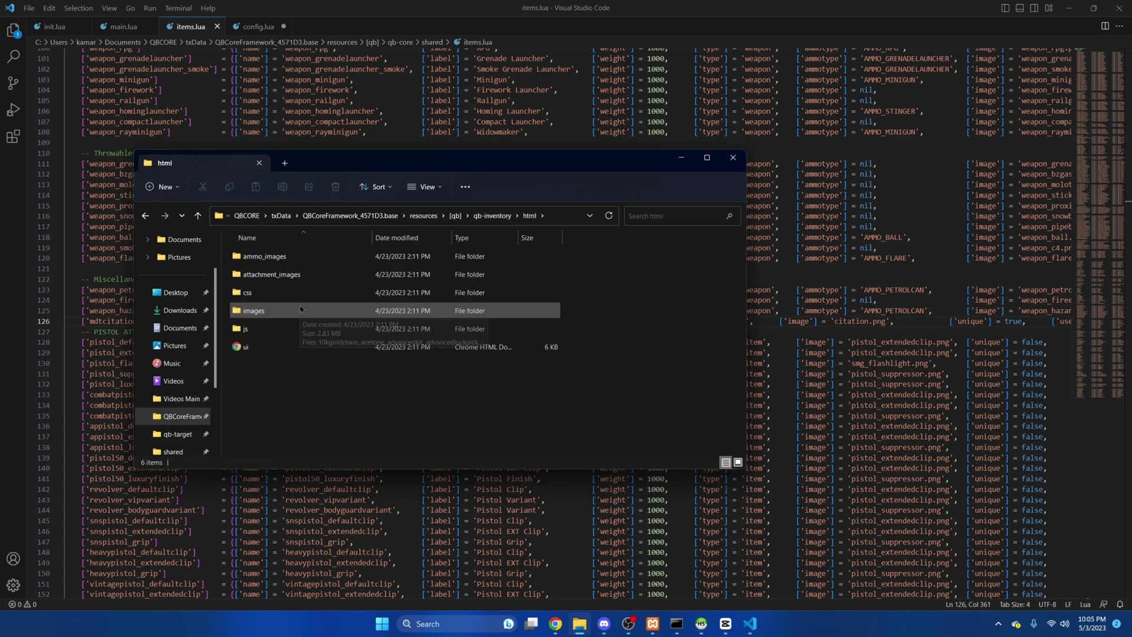
double_click(288, 326)
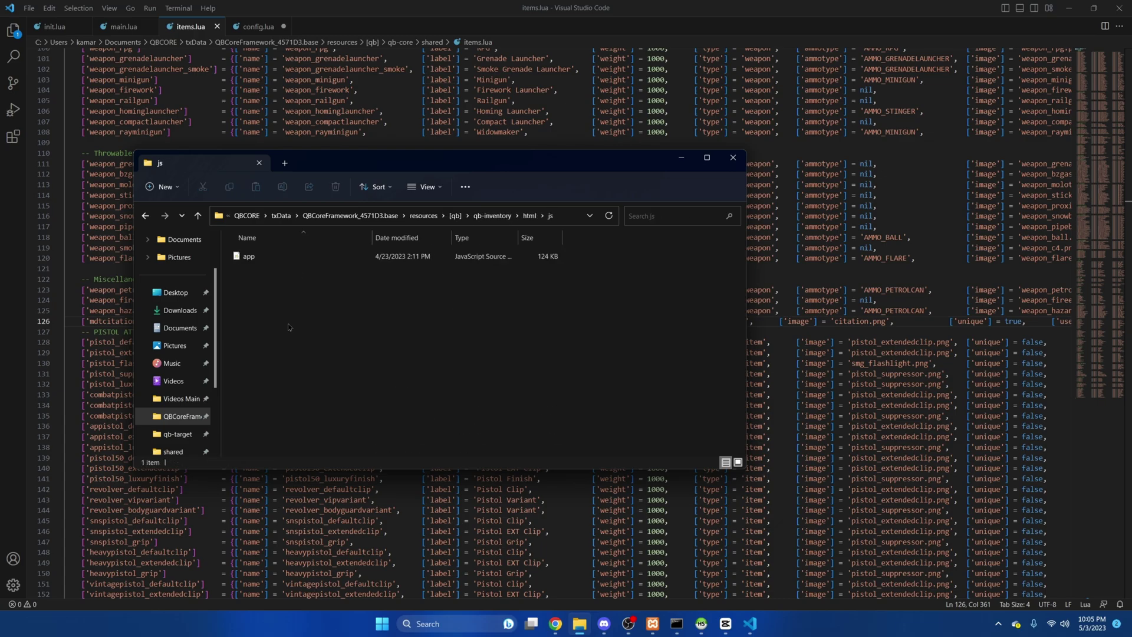
right_click(270, 262)
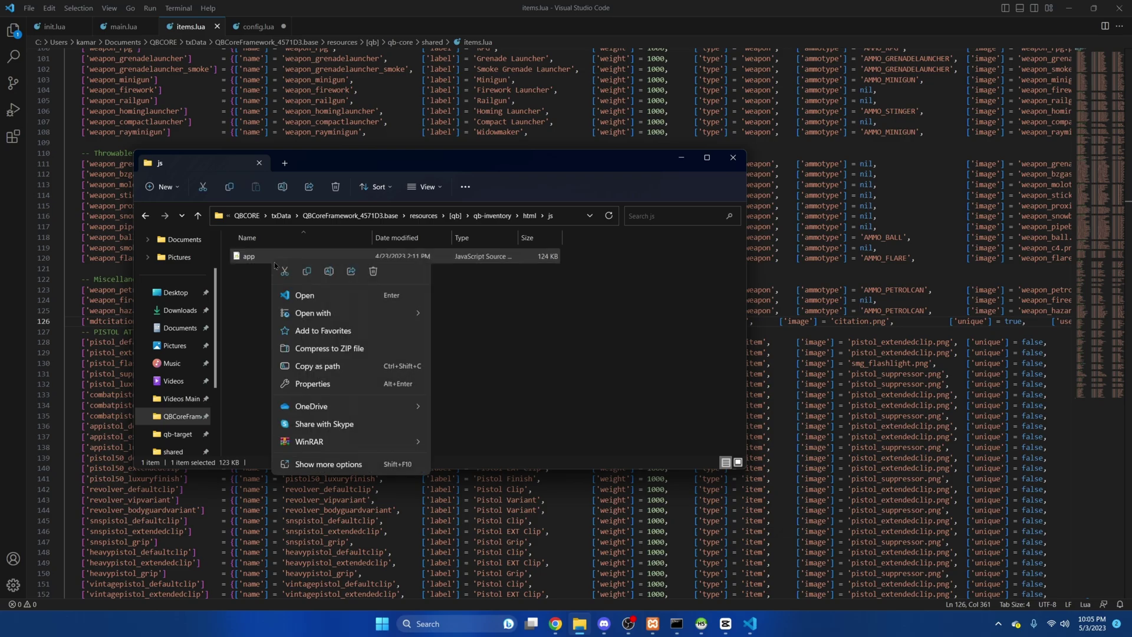
mouse_move(330, 313)
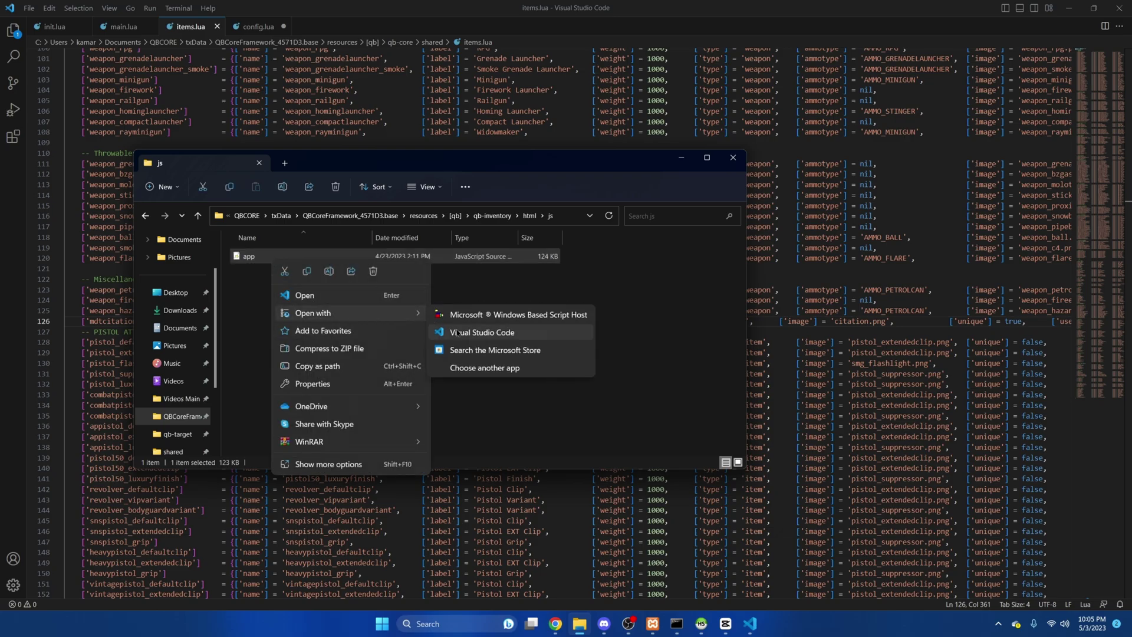
left_click(458, 333)
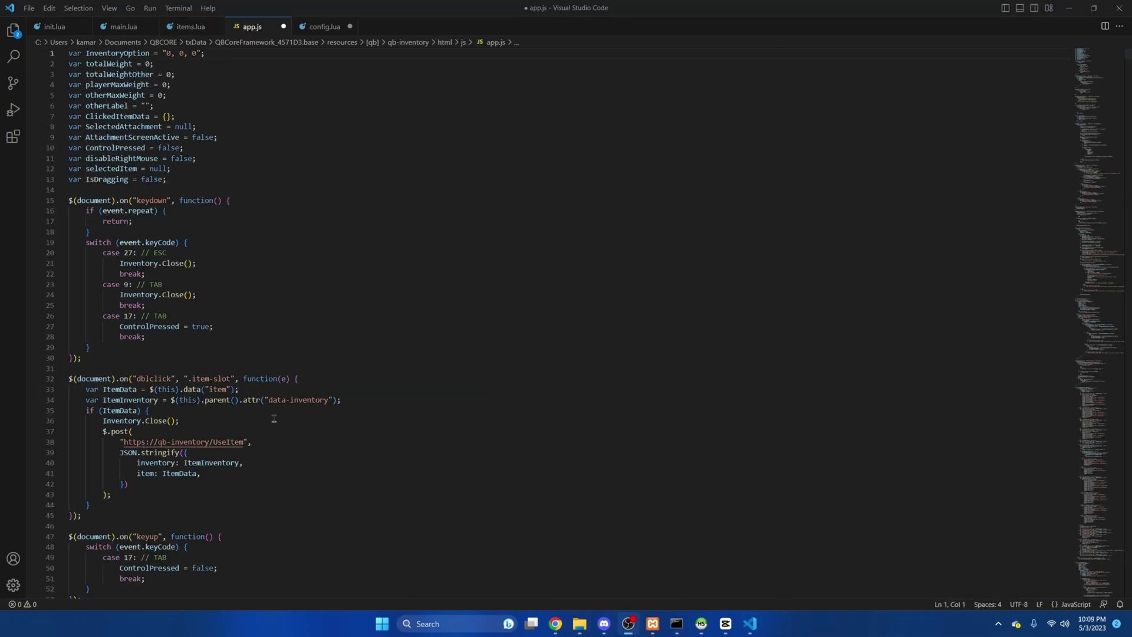
Switch to Chrome and copy the mdtcitation "else if" code for app.js from the README's "Fine & Citation via item" section.
mouse_move(563, 629)
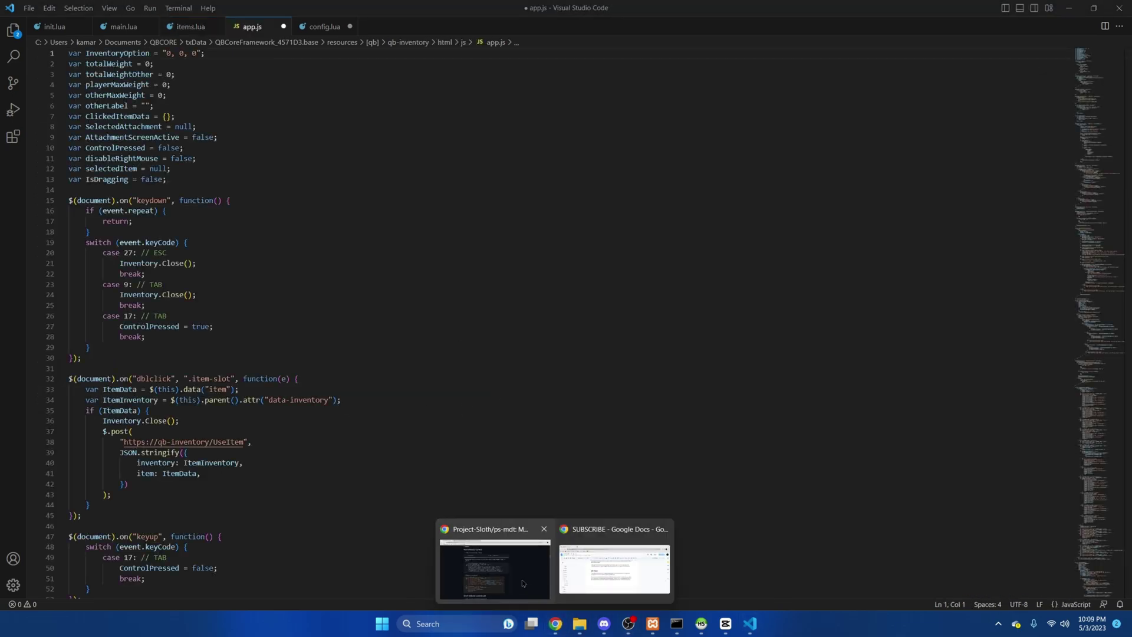
left_click(498, 568)
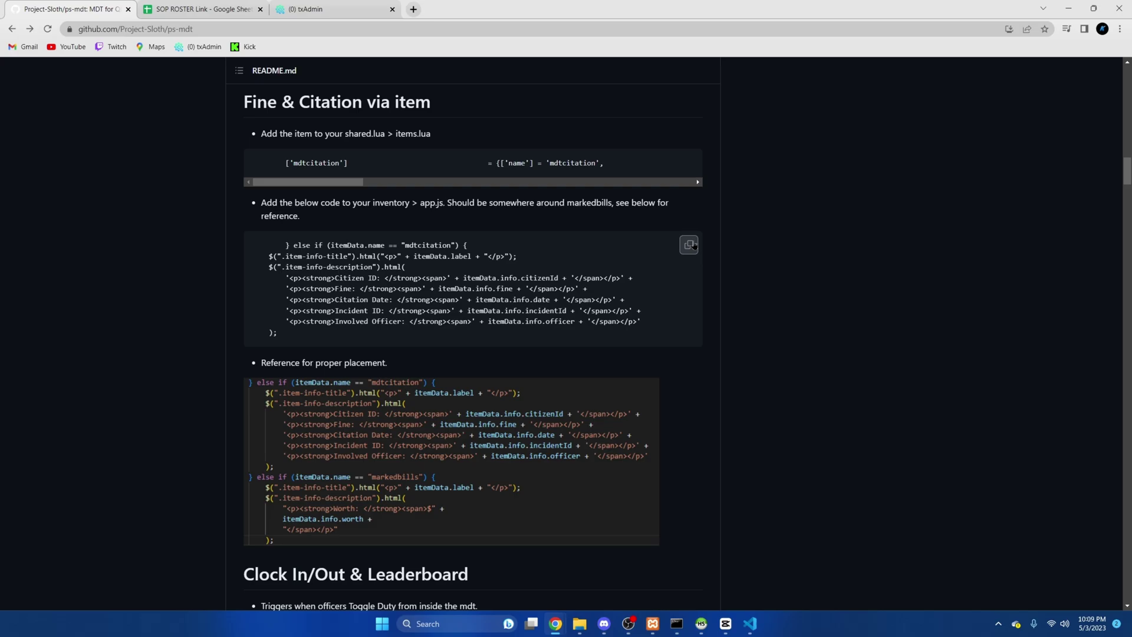
left_click(689, 245)
Return to Visual Studio Code, find "marked" in app.js, paste the copied mdtcitation block directly above the markedbills branch and save the file.
mouse_move(750, 624)
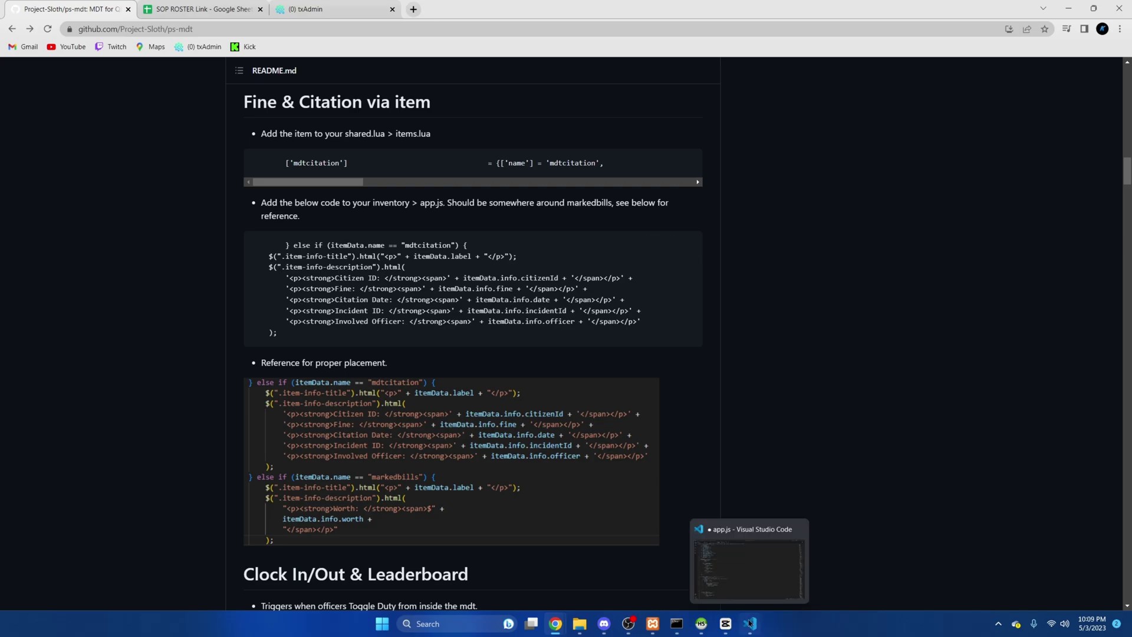
left_click(703, 580)
key("ctrl+f")
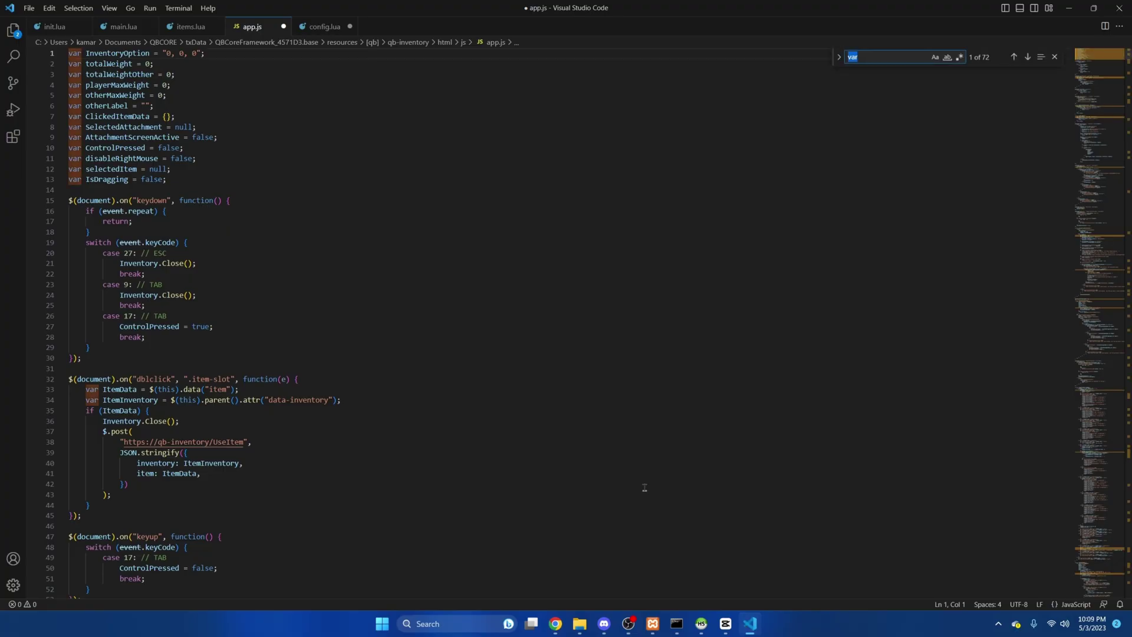
type("marked")
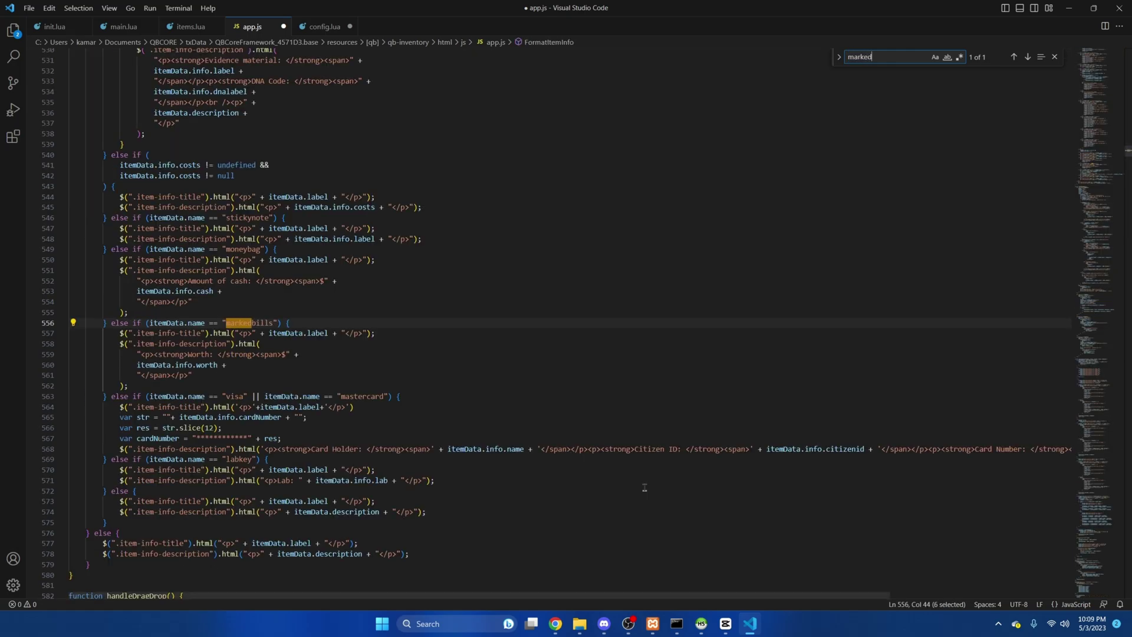
left_click(159, 314)
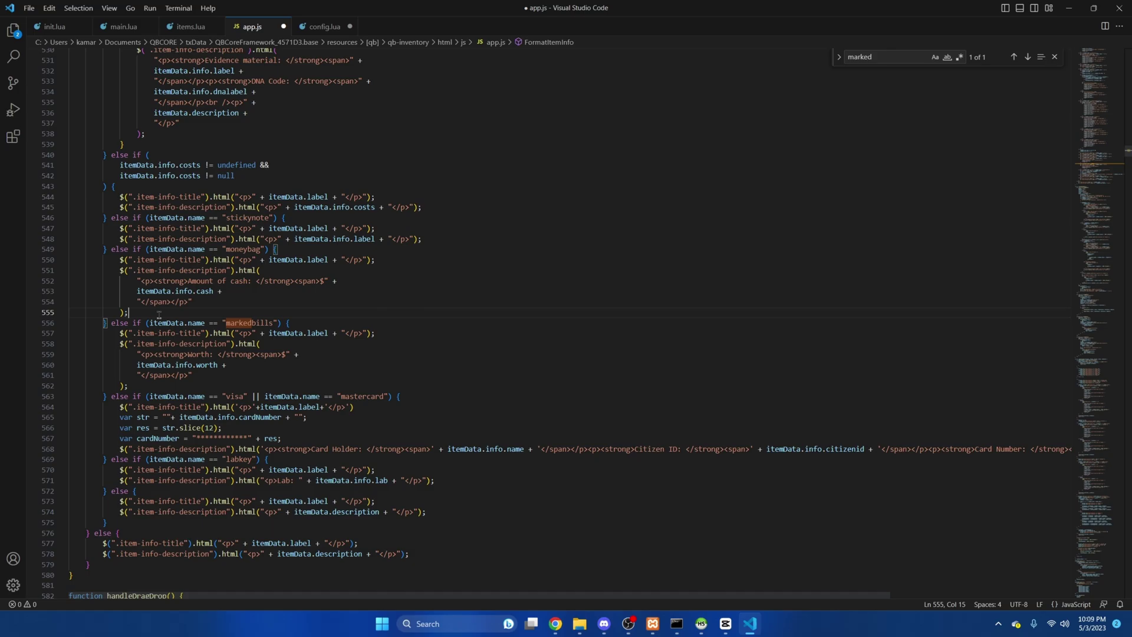
key("Return")
key("ctrl+v")
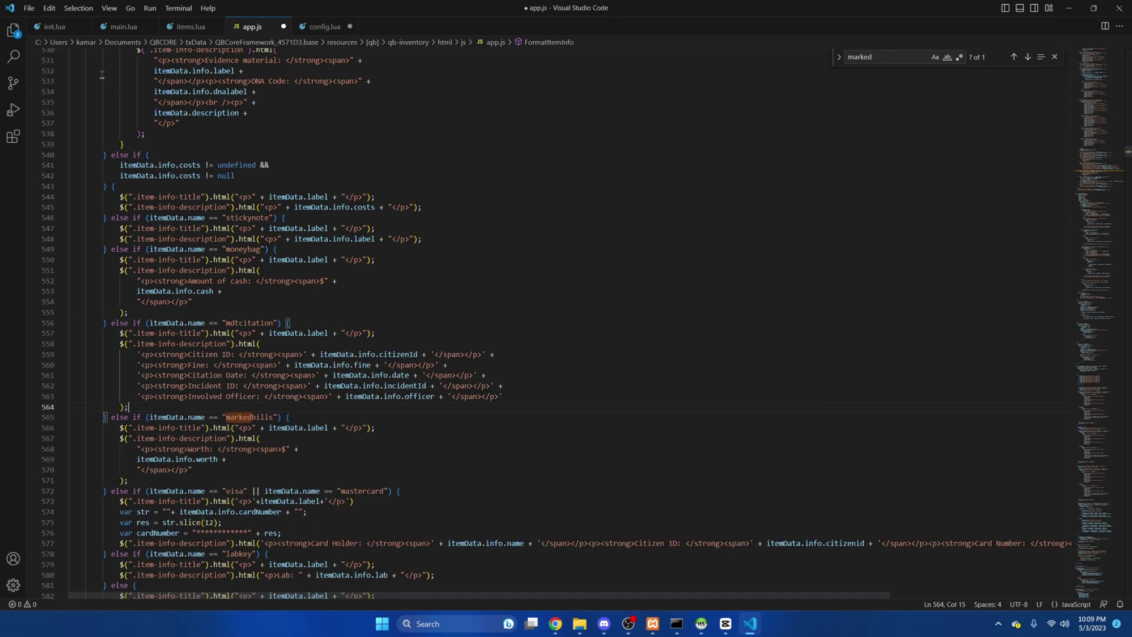
left_click(34, 8)
left_click(47, 184)
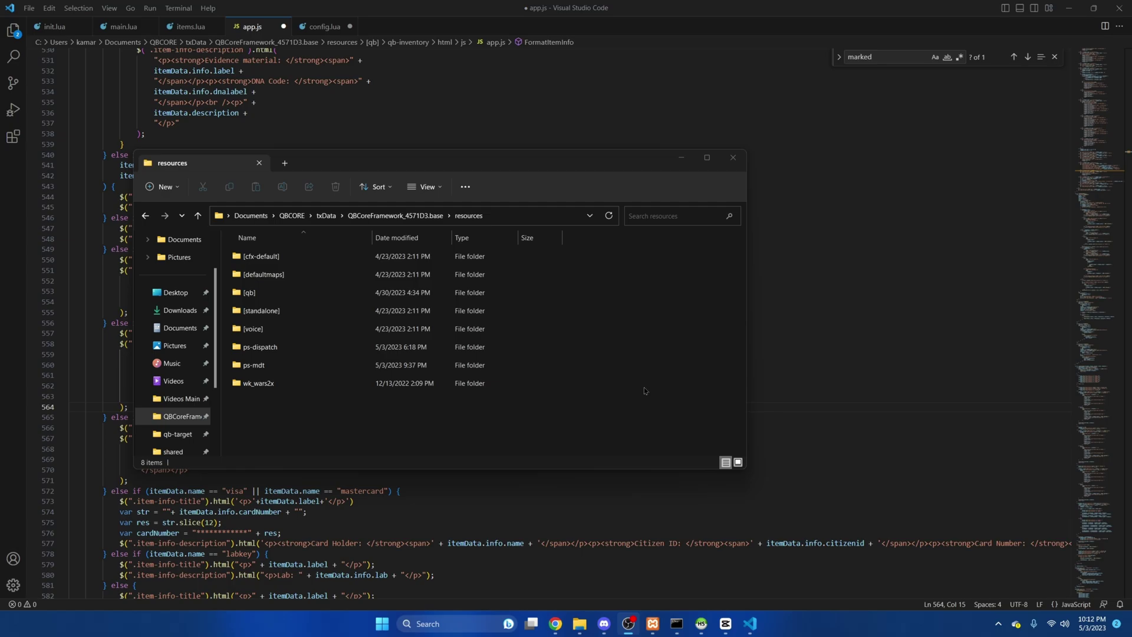
Switch to File Explorer and open config.lua from [qb] > qb-radialmenu in Visual Studio Code.
double_click(352, 293)
scroll(351, 303, "down", 6)
scroll(350, 311, "down", 6)
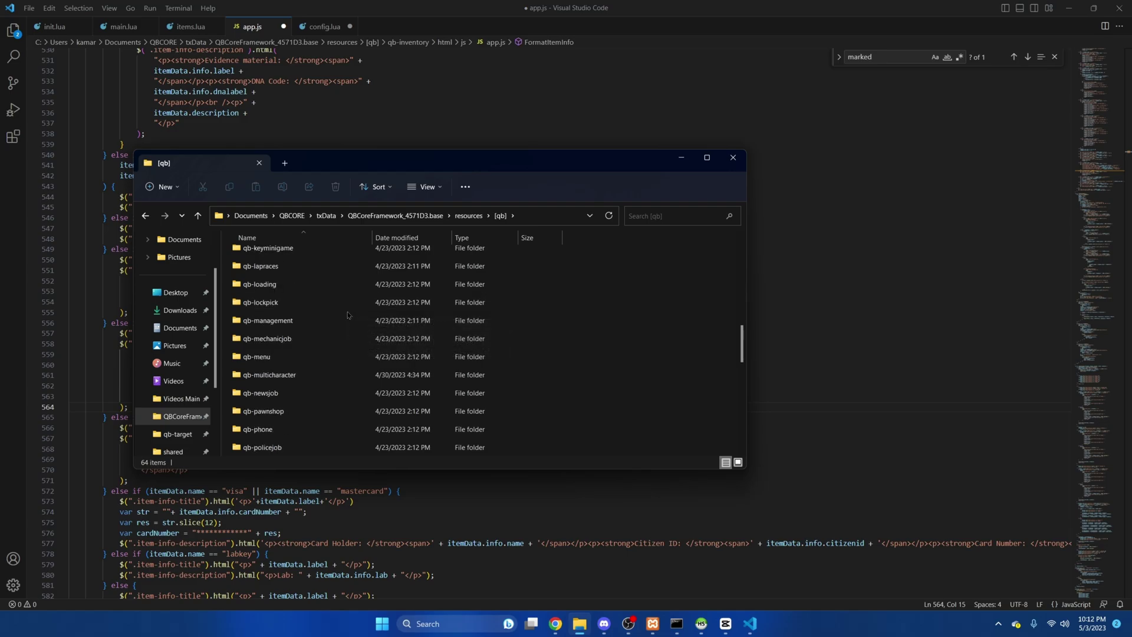
double_click(315, 322)
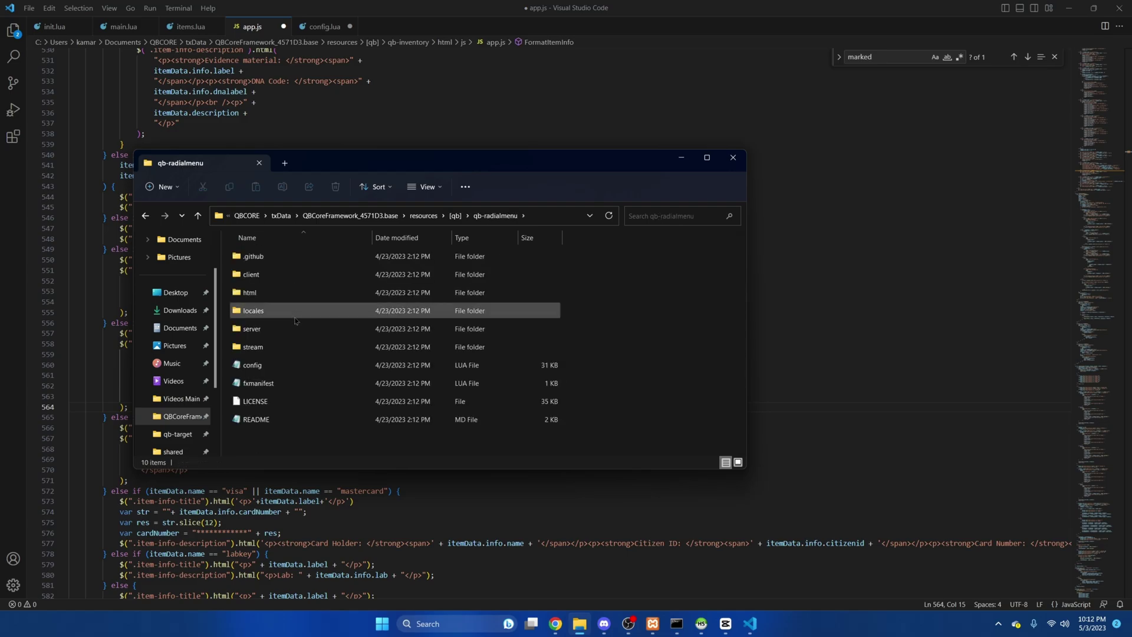
left_click(268, 366)
right_click(267, 366)
mouse_move(307, 415)
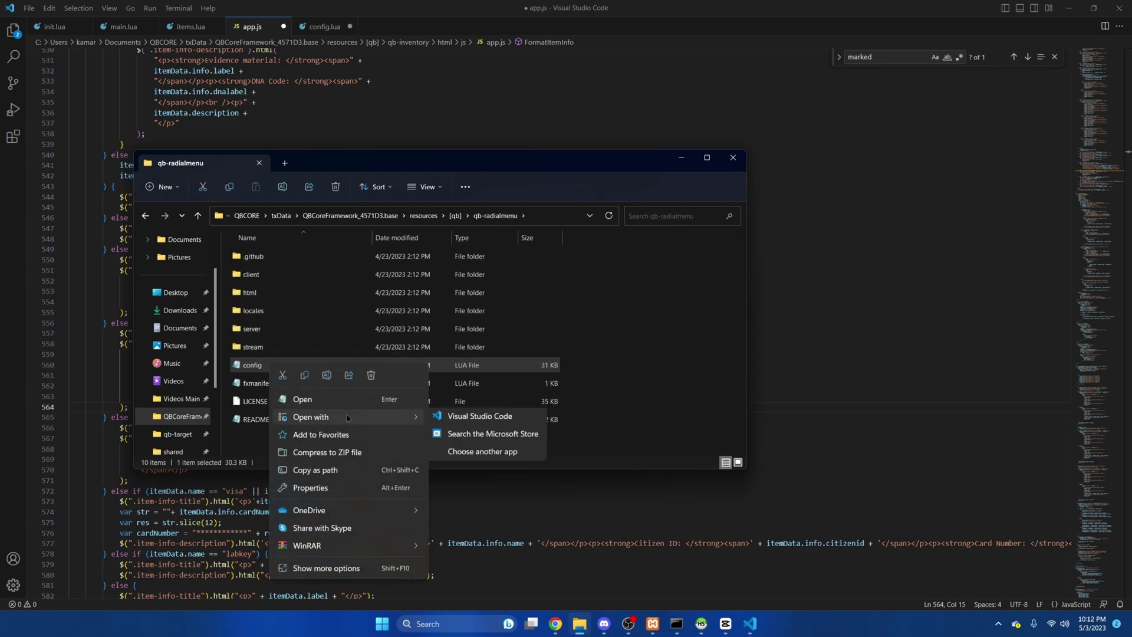
left_click(442, 416)
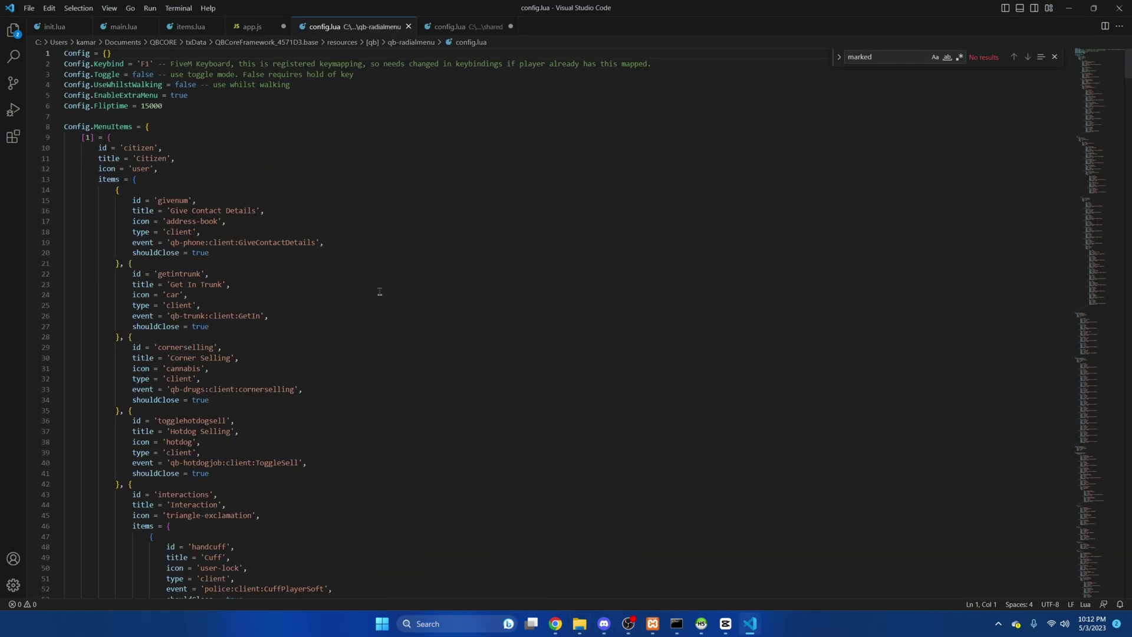
Insert the 'trafficstop' entry, titled 'Traffic Stop Alert' with event 'ps-mdt:client:trafficStop', before the resethouse entry in the ["police"] section.
scroll(380, 291, "down", 20)
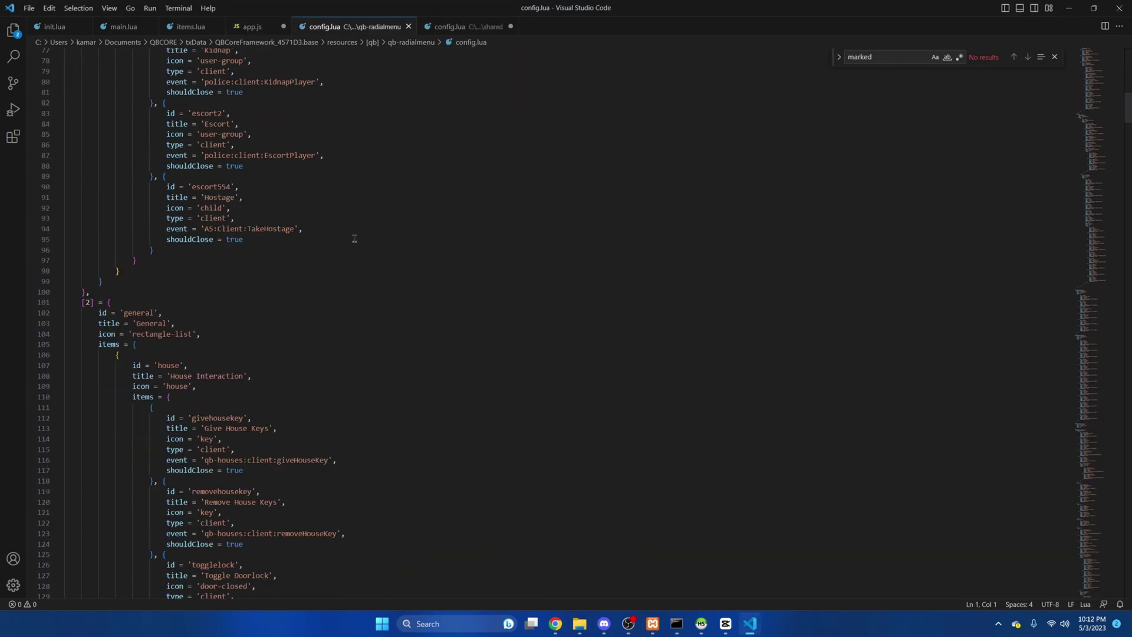
scroll(355, 239, "down", 20)
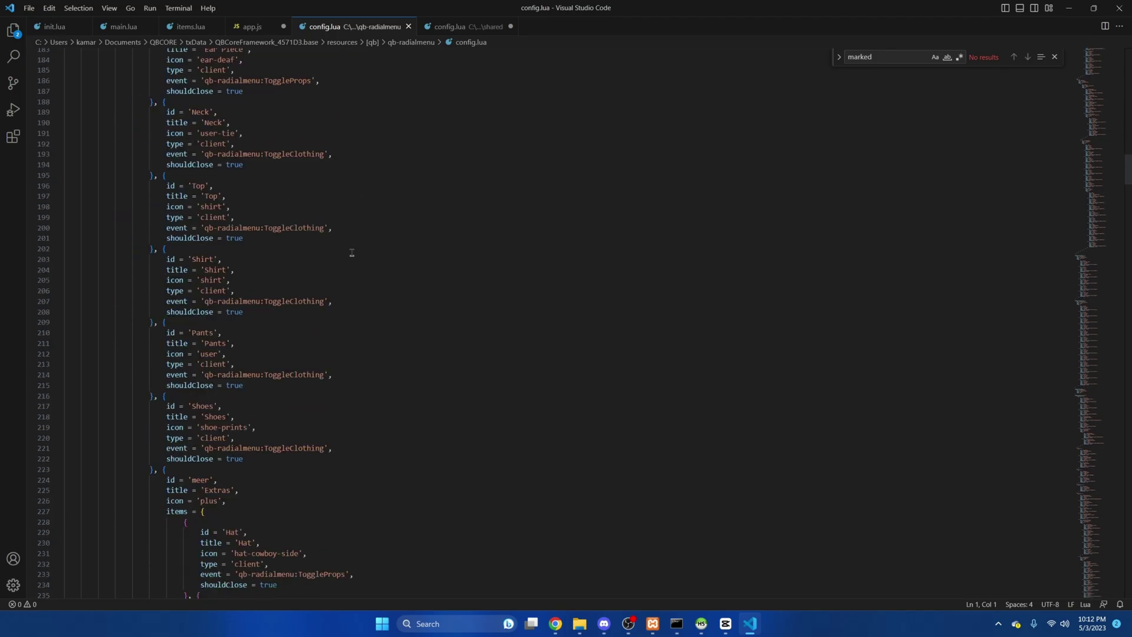
scroll(352, 253, "down", 20)
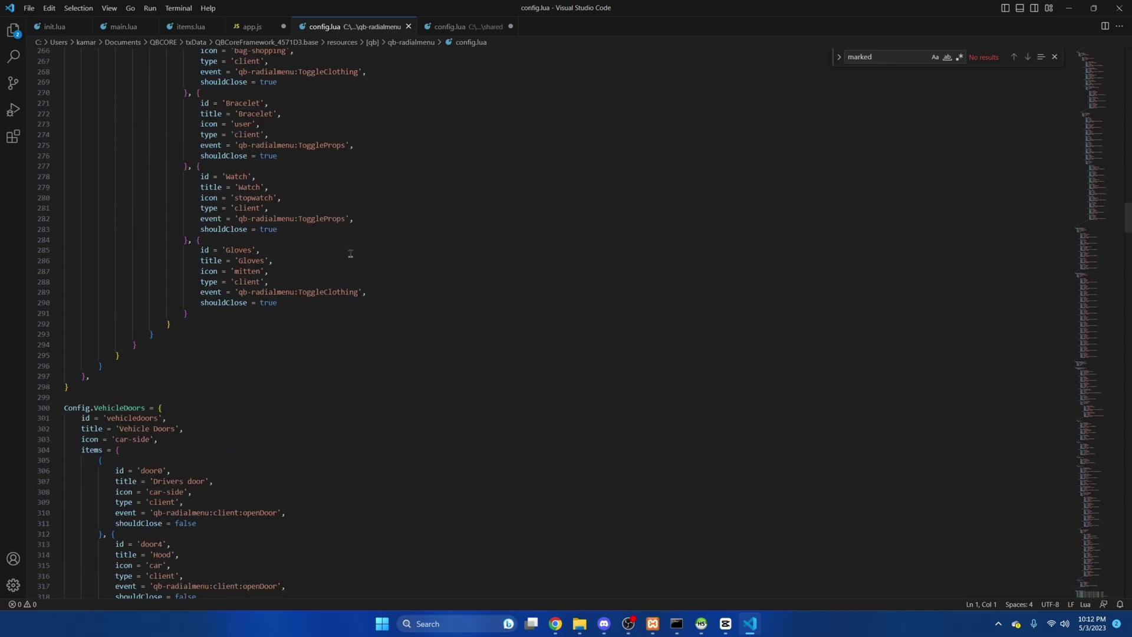
scroll(350, 253, "down", 20)
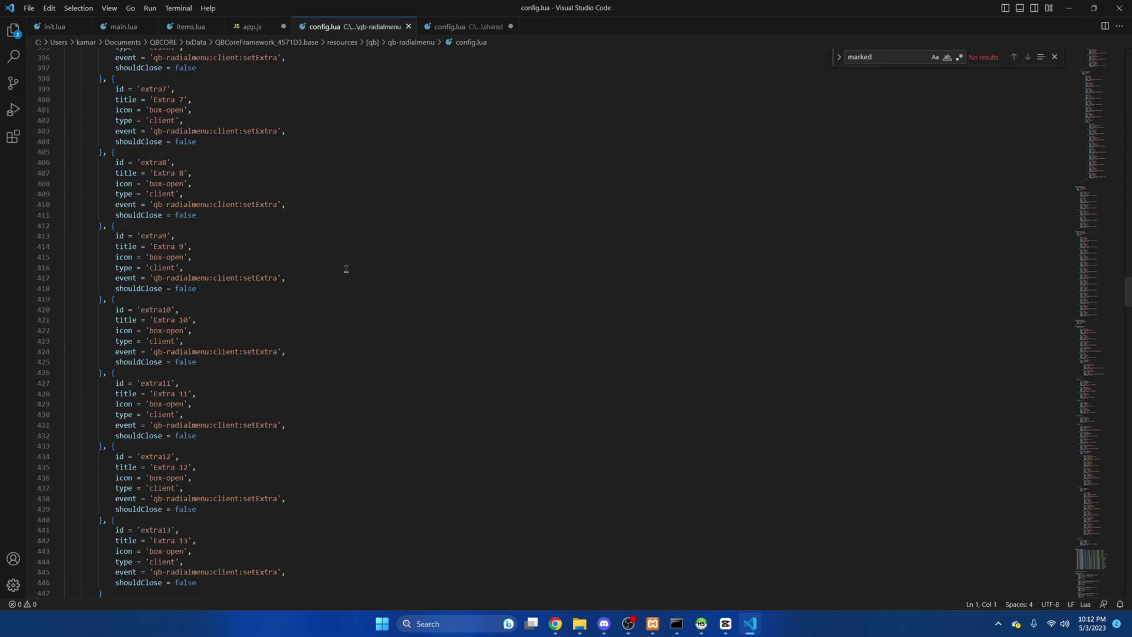
scroll(346, 269, "down", 20)
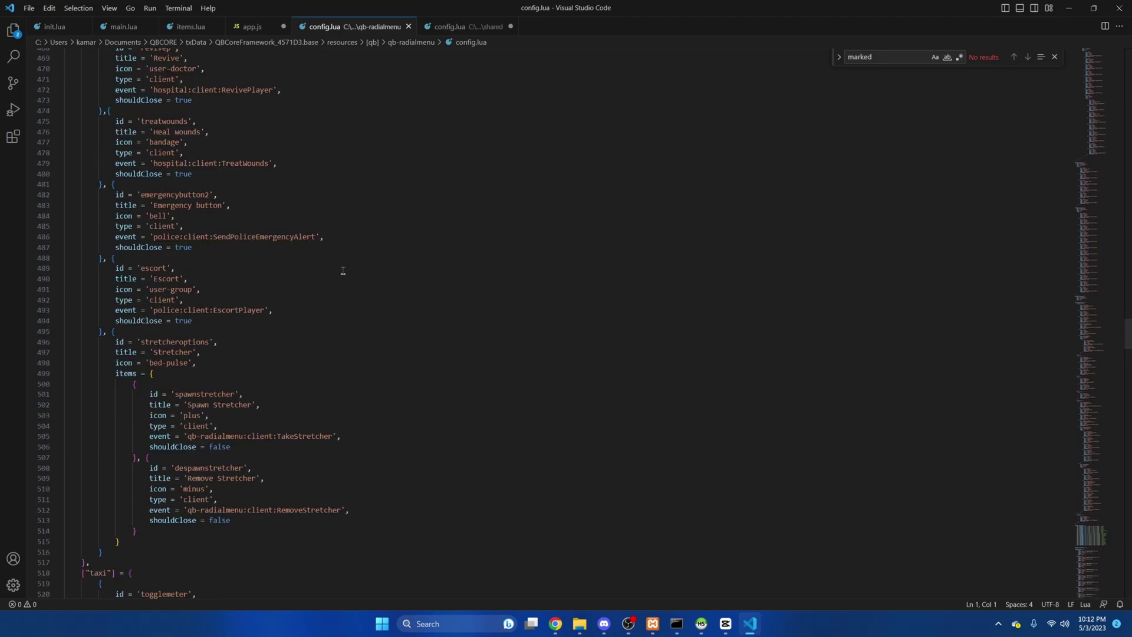
scroll(344, 271, "down", 20)
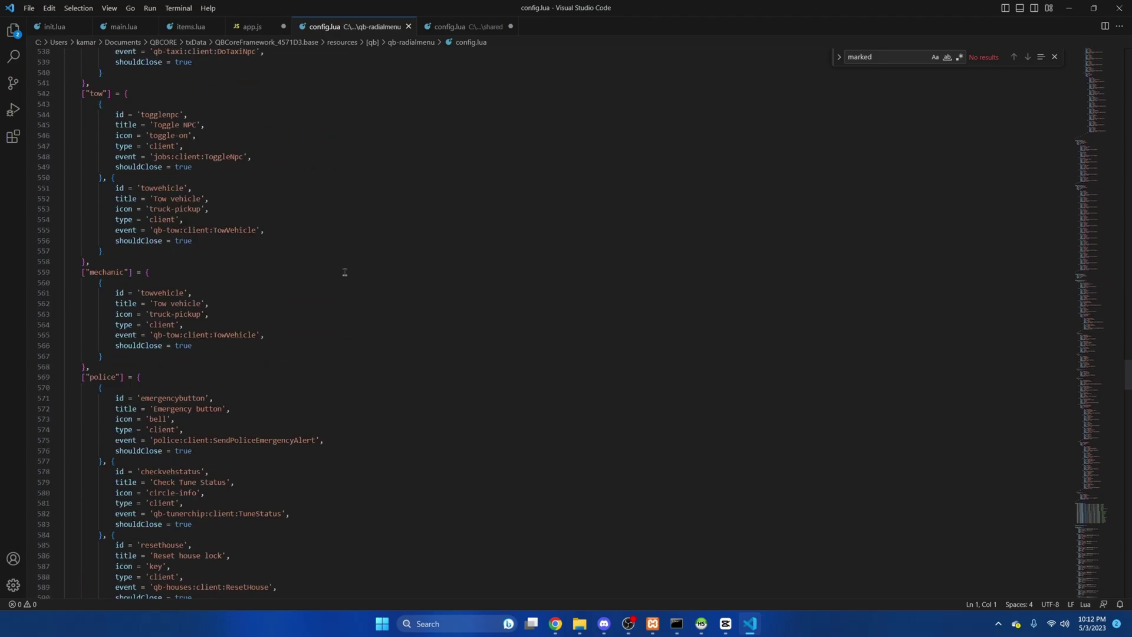
scroll(345, 272, "down", 8)
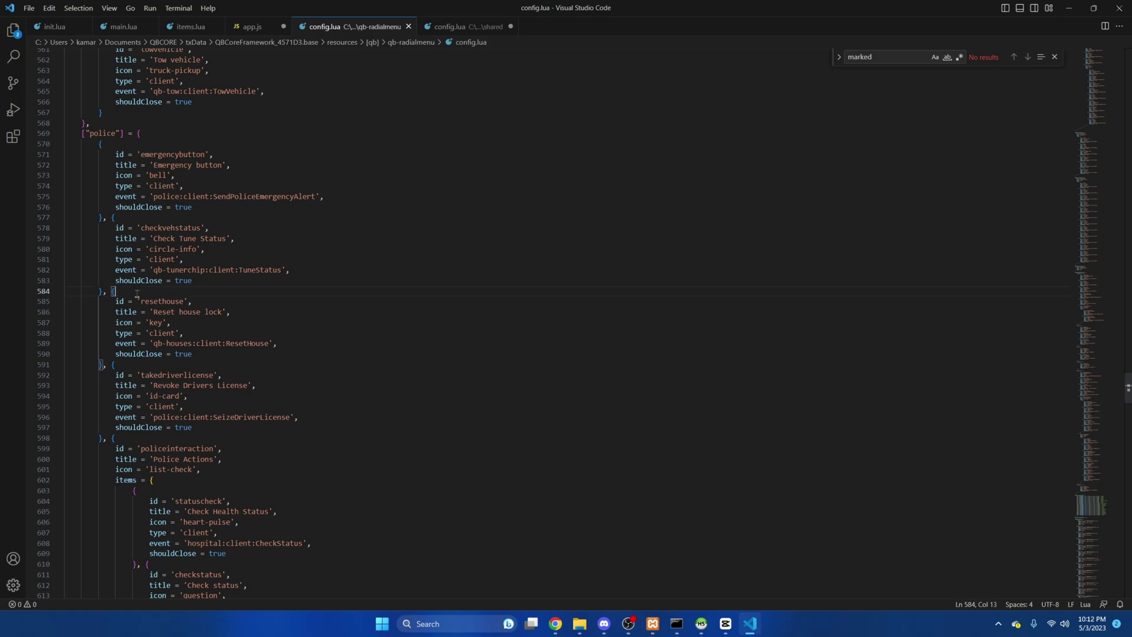
key("Return")
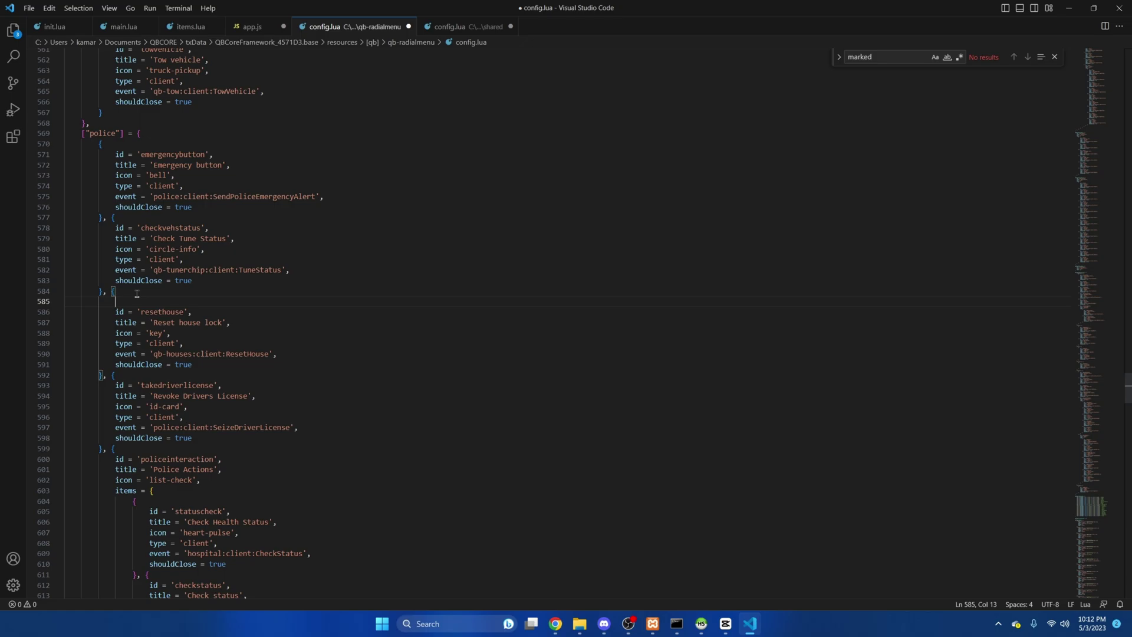
type("id = 'trafficstop',   title = 'Traffic Stop Alert',   icon = 'user-lock',   type = 'client',   event = 'ps-mdt:client:trafficStop',   shouldClose = true   }, {")
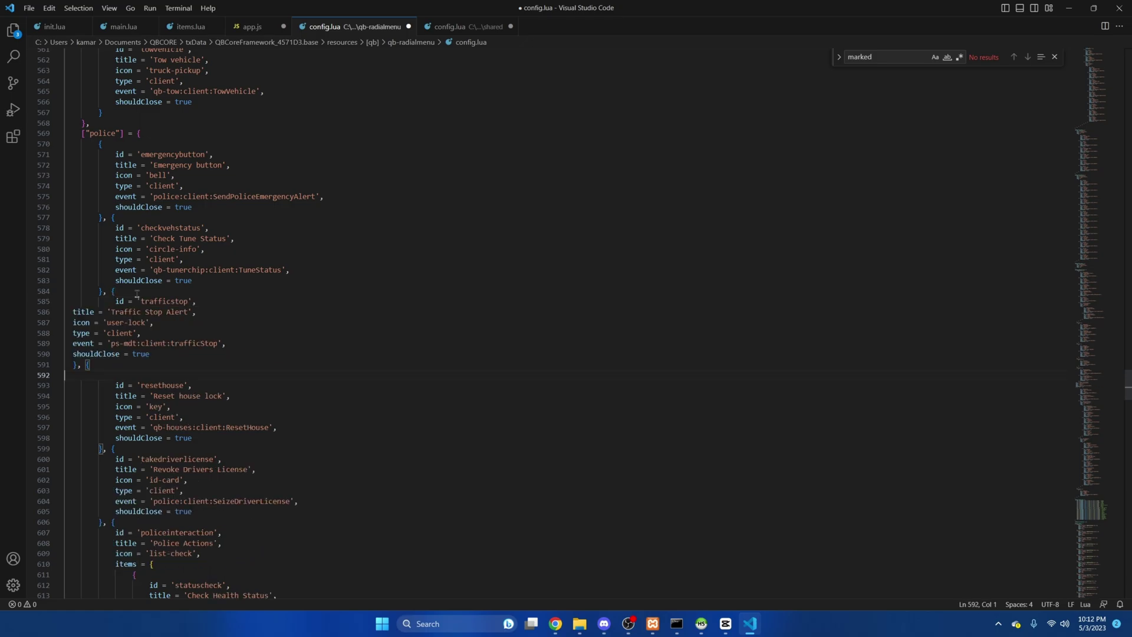
Indent the title, icon, type, event and shouldClose lines of the pasted trafficstop entry.
left_click(70, 314)
key("Tab")
key("Tab")
key("Tab")
key("BackSpace")
left_click(71, 322)
key("Tab")
key("Tab")
left_click(71, 333)
key("Tab")
key("Tab")
left_click(70, 343)
key("Tab")
key("Tab")
left_click(69, 353)
key("Tab")
key("Tab")
Trim the extra spaces so all trafficstop lines start level with the closing brace, and remove the empty line above the resethouse id.
left_click(115, 302)
key("BackSpace")
left_click(102, 312)
key("BackSpace")
left_click(105, 323)
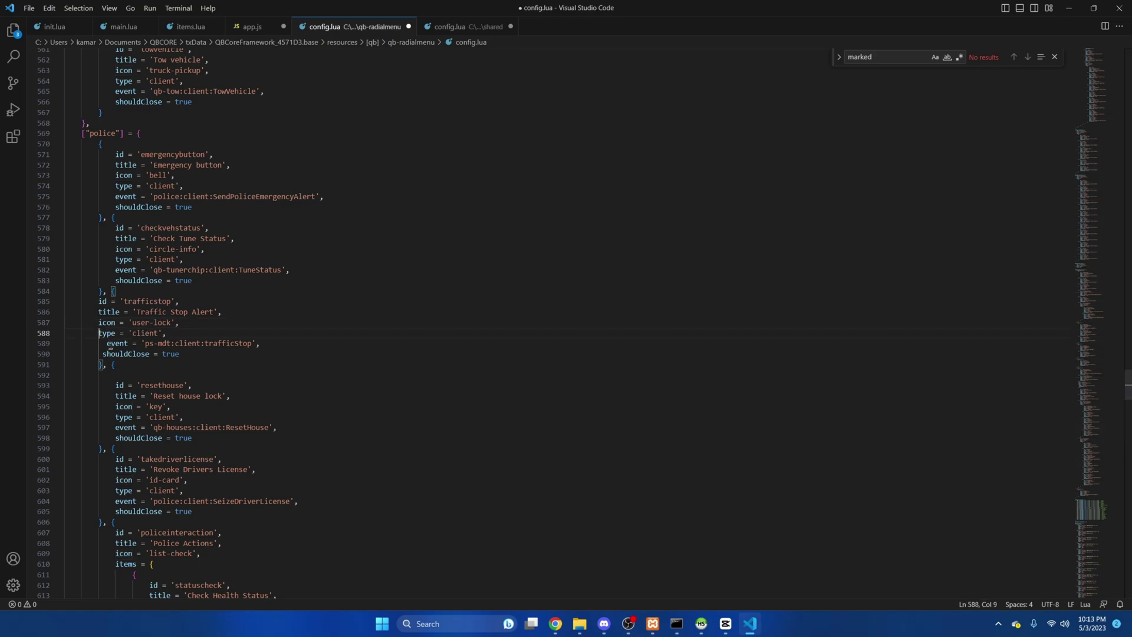
left_click(107, 343)
key("BackSpace")
key("BackSpace")
left_click(102, 354)
key("BackSpace")
left_click(143, 375)
key("BackSpace")
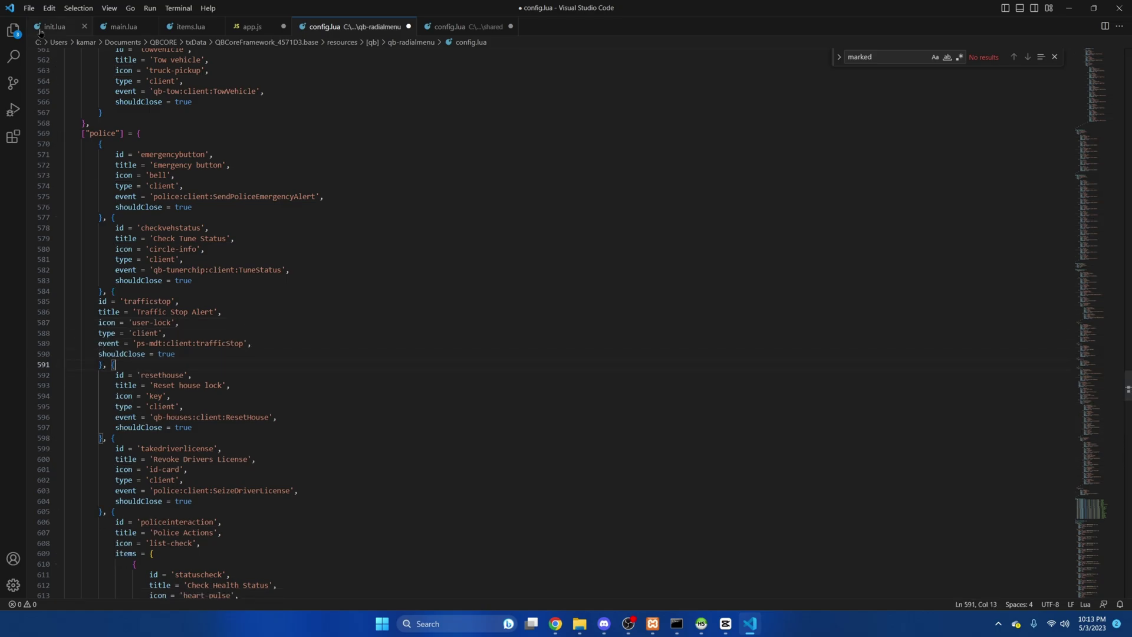
left_click(29, 7)
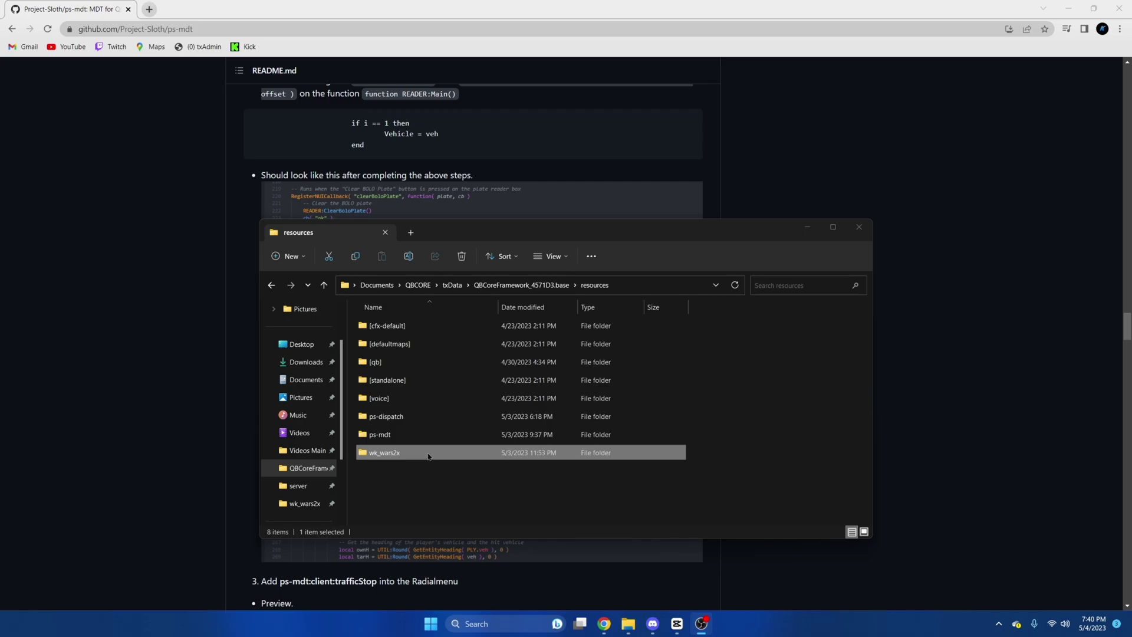
Open cl_plate_reader.lua from resources > wk_wars2x in Visual Studio Code and place the cursor on the empty line below the clearBoloPlate callback.
double_click(428, 456)
right_click(413, 385)
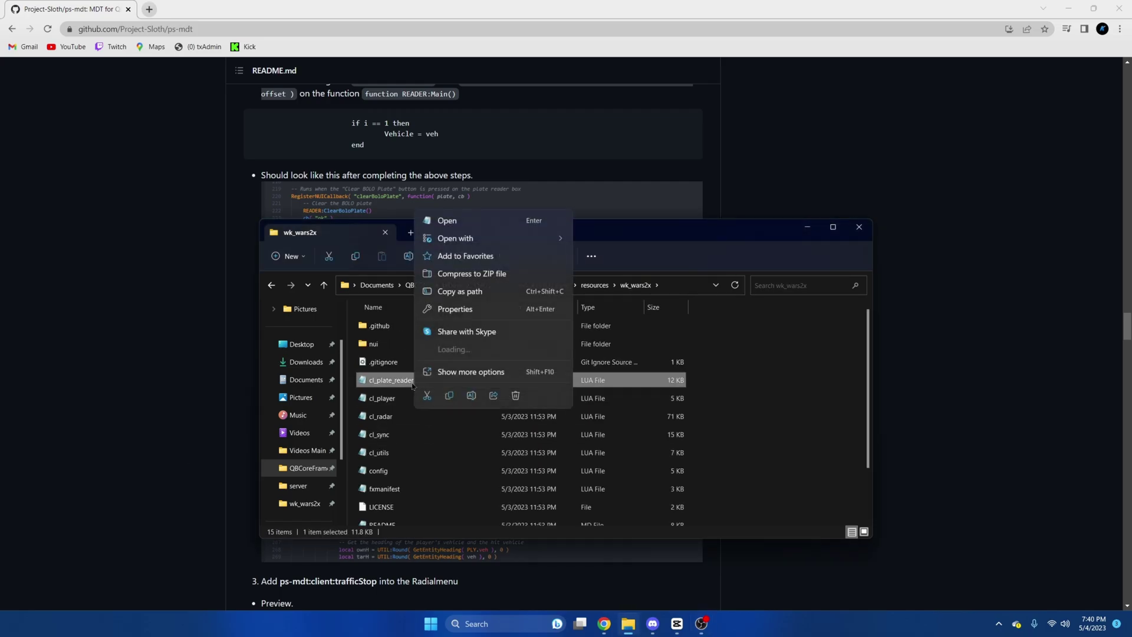
mouse_move(472, 238)
left_click(581, 220)
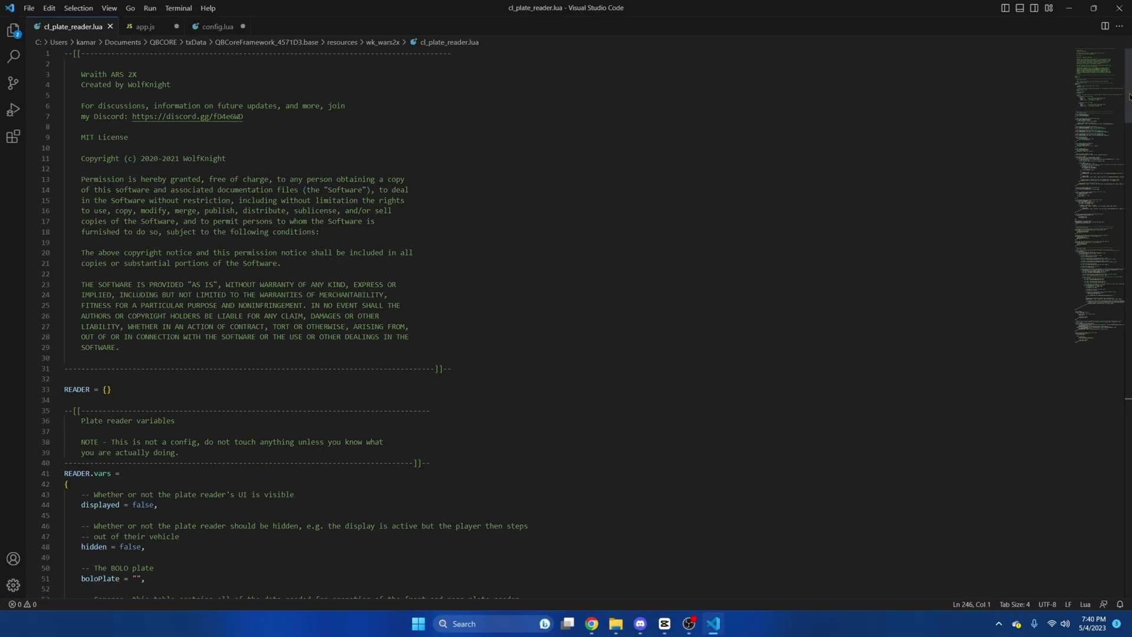
left_click_drag(1129, 97, 1129, 371)
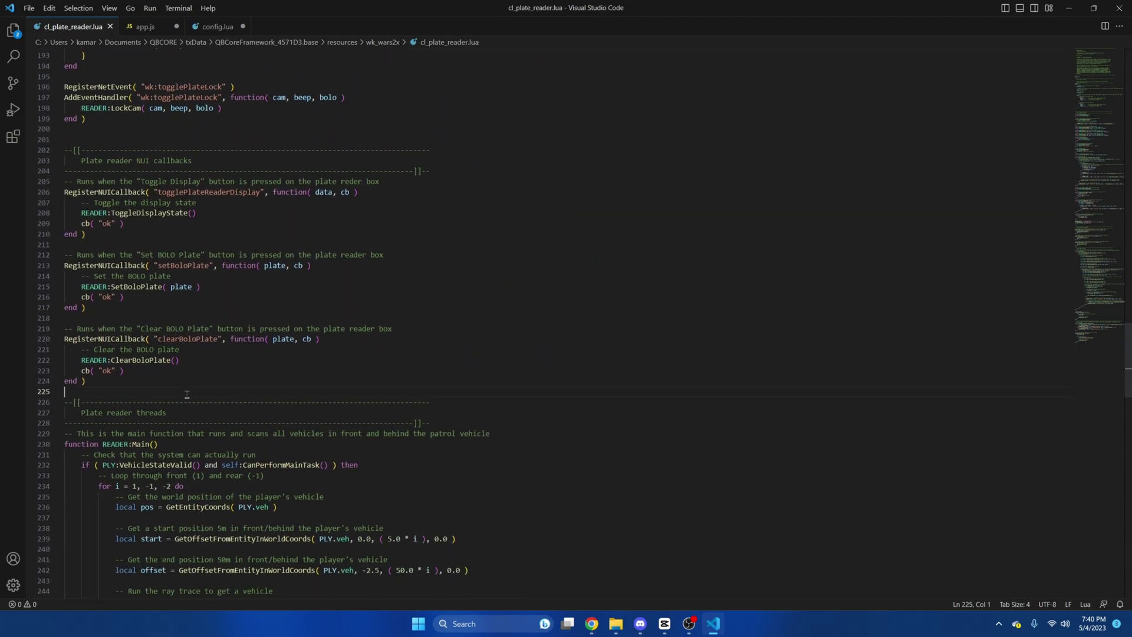
Copy the GetFrontPlate function and its export from the ps-mdt README into cl_plate_reader.lua, above the Plate reader threads comment.
key("Return")
mouse_move(592, 625)
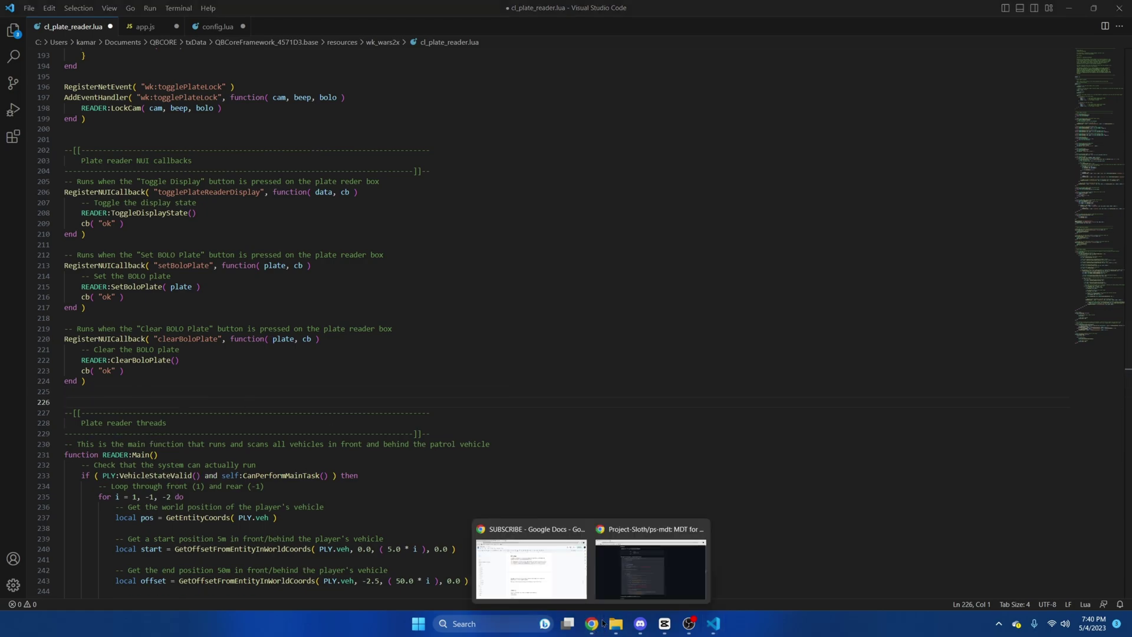
left_click(654, 569)
scroll(424, 371, "up", 6)
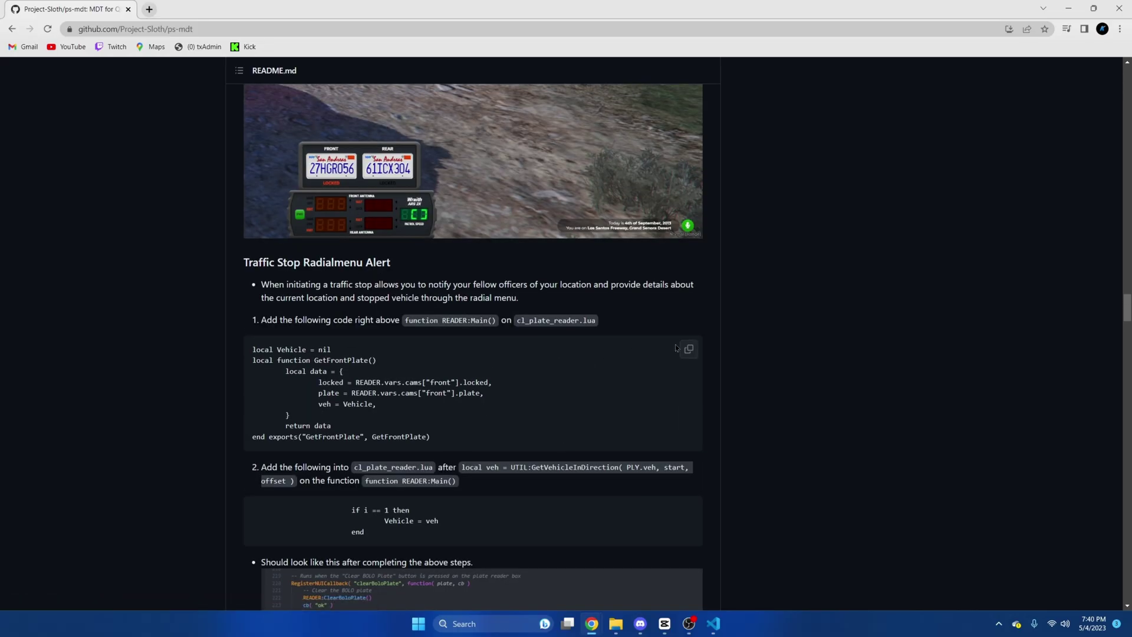
left_click(688, 350)
mouse_move(713, 624)
left_click(714, 563)
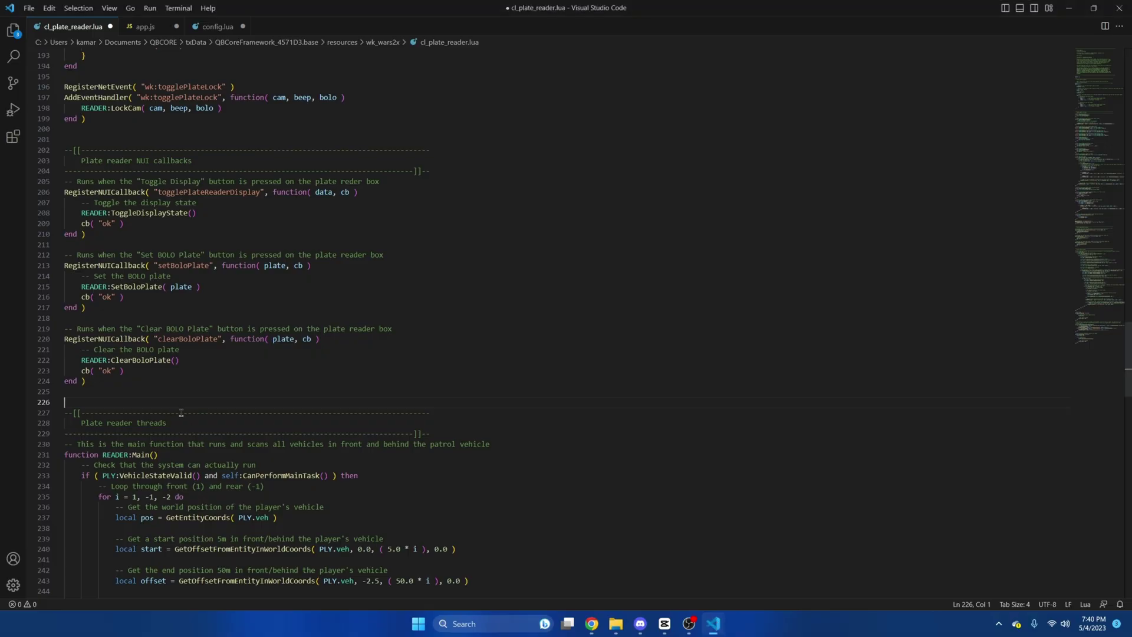
key("ctrl+v")
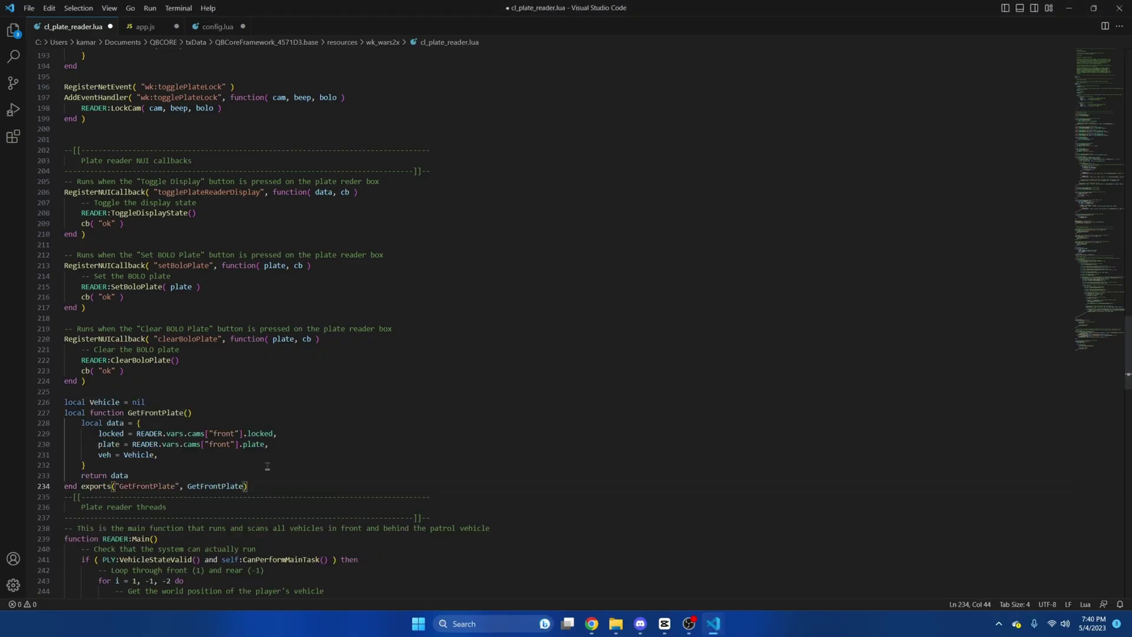
key("Return")
Insert the README's 'if i == 1 then Vehicle = veh end' block below the local veh line in READER:Main() and save all files.
scroll(289, 480, "down", 9)
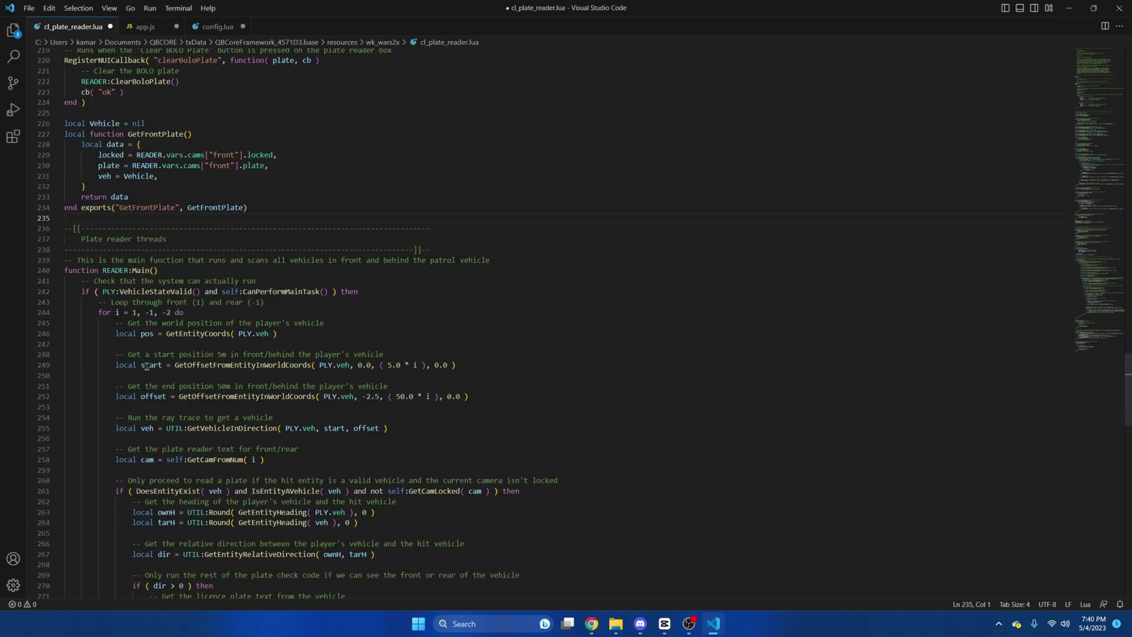
left_click(159, 437)
key("Return")
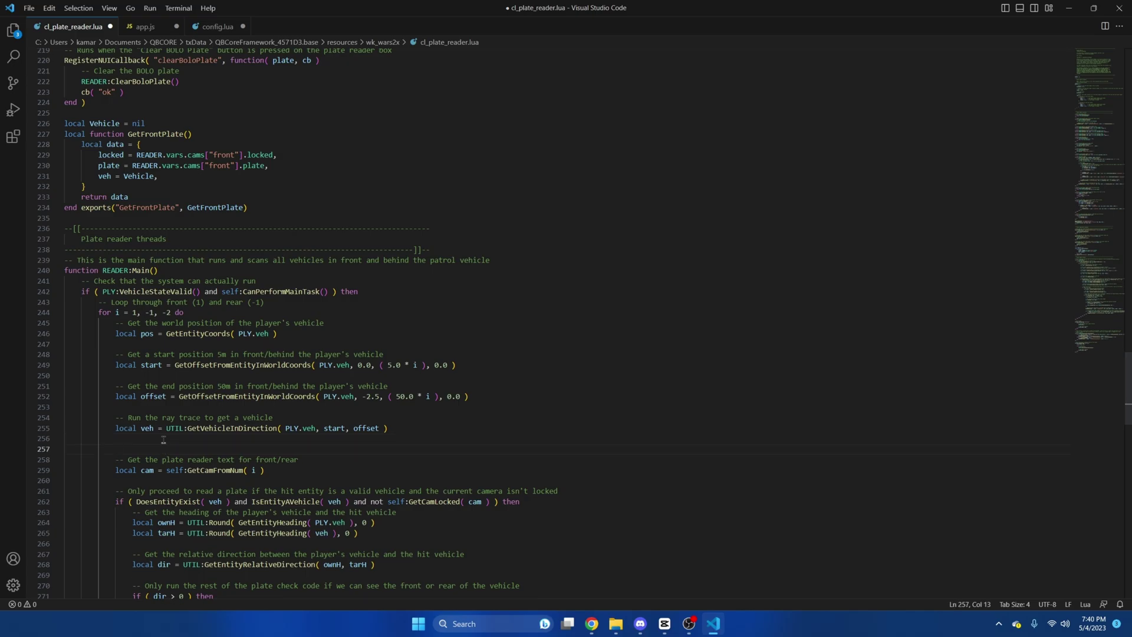
mouse_move(592, 625)
left_click(654, 566)
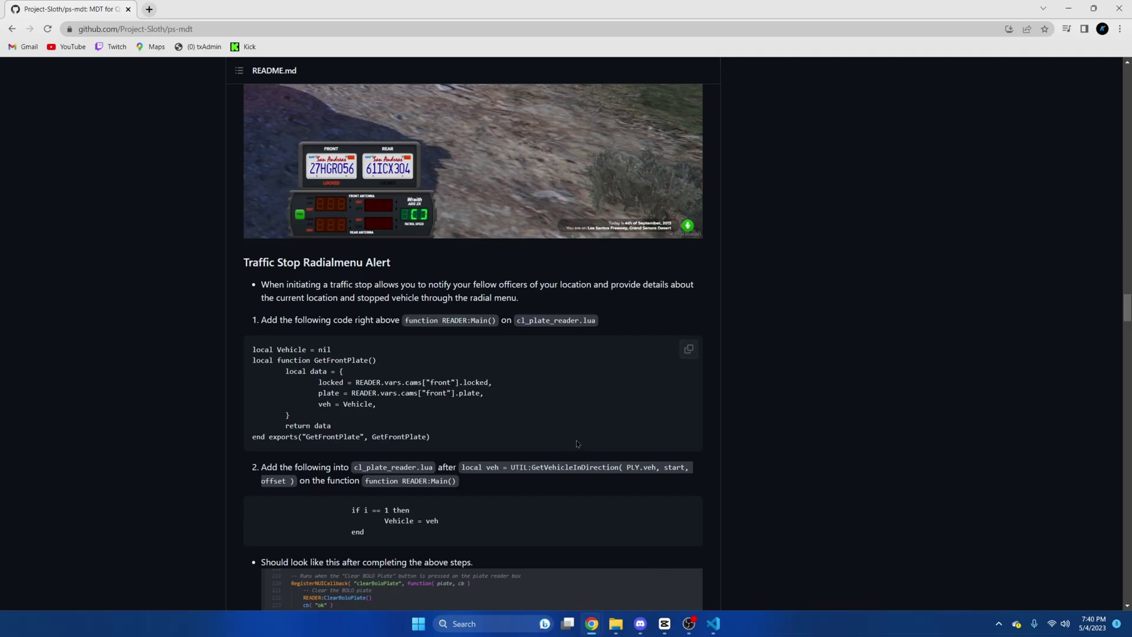
scroll(638, 413, "down", 2)
left_click(714, 624)
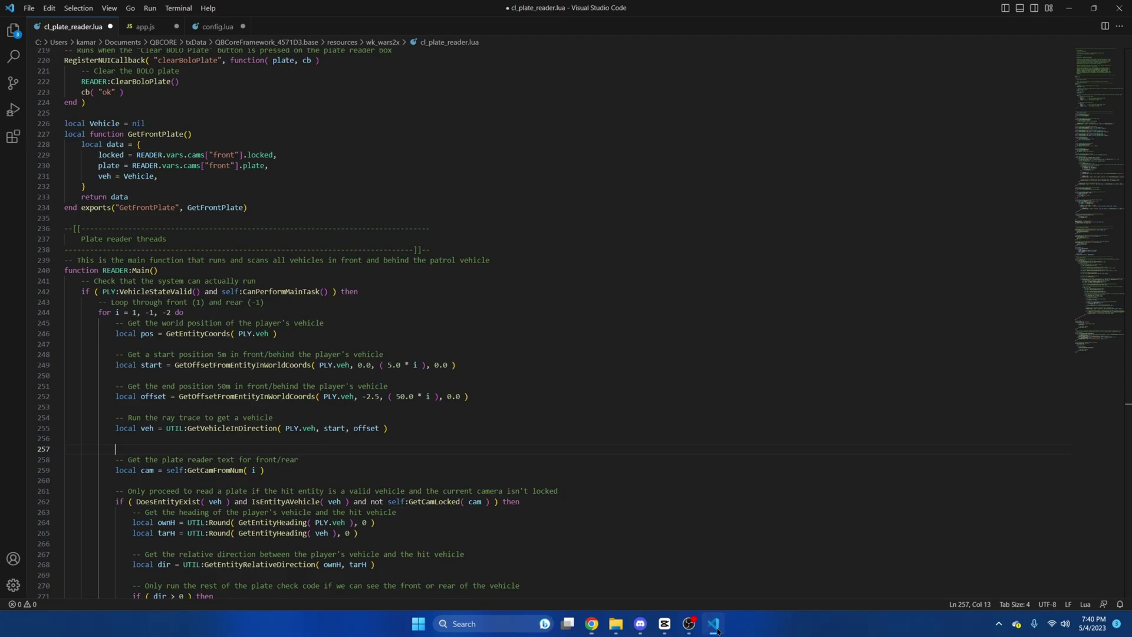
key("ctrl+v")
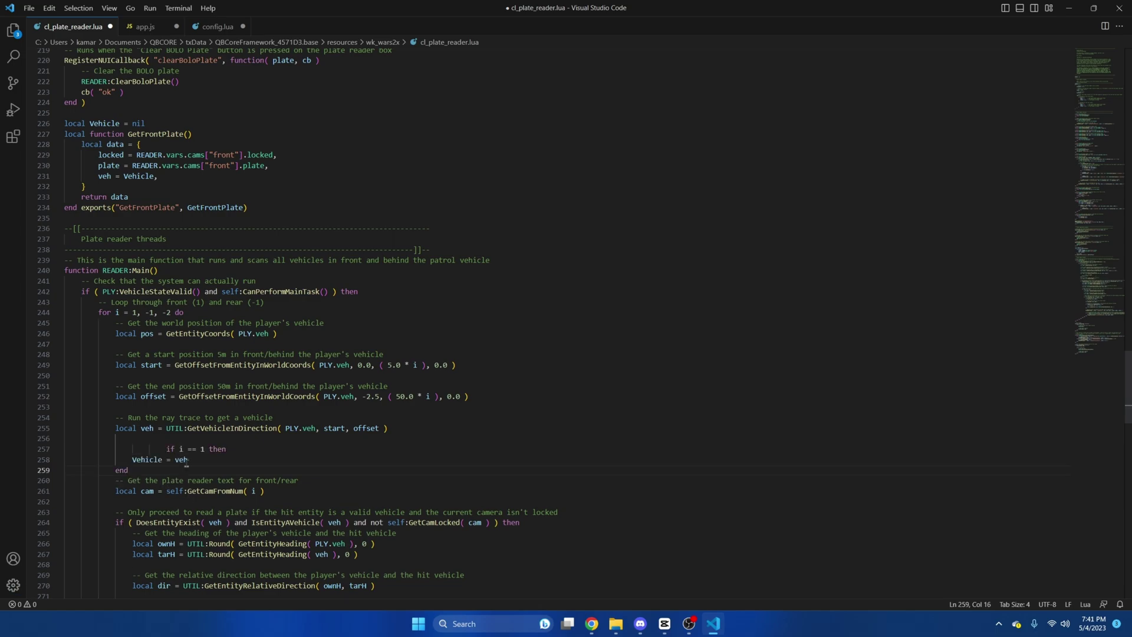
key("Return")
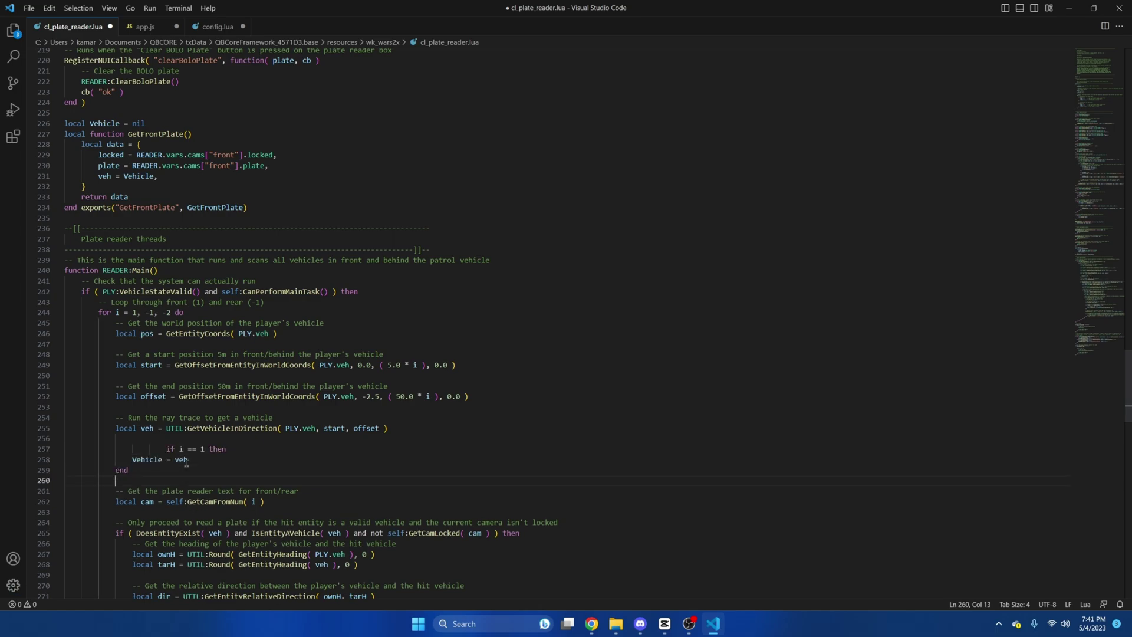
left_click(28, 8)
left_click(75, 185)
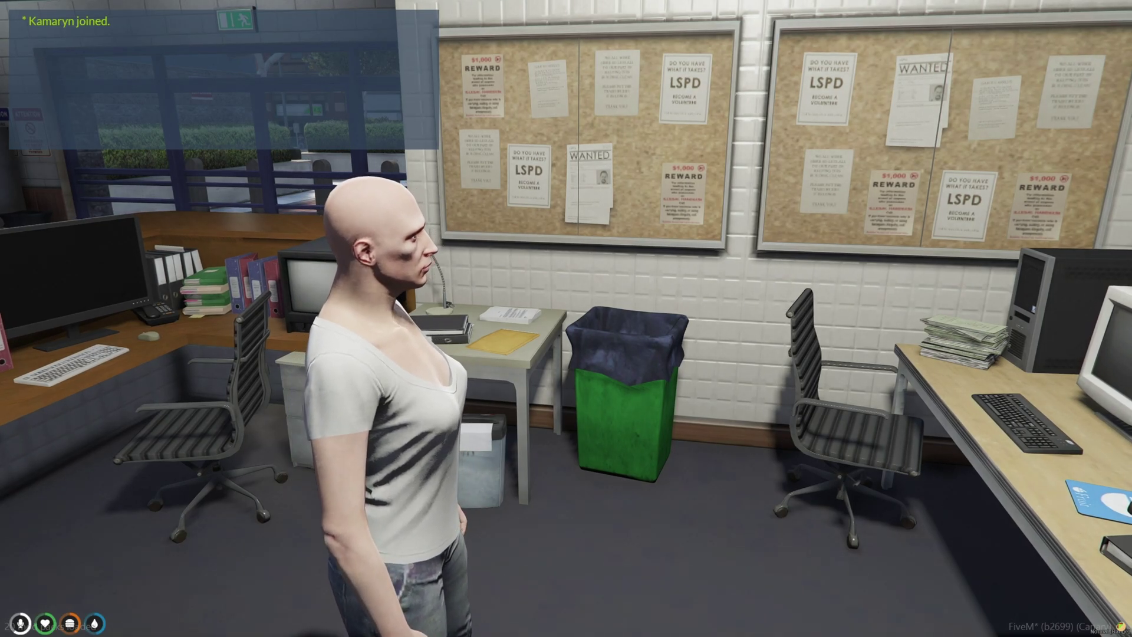
Switch to the FiveM game, check the character's job with /job, and toggle duty off and back on at the station computer.
type("t/job")
key("Return")
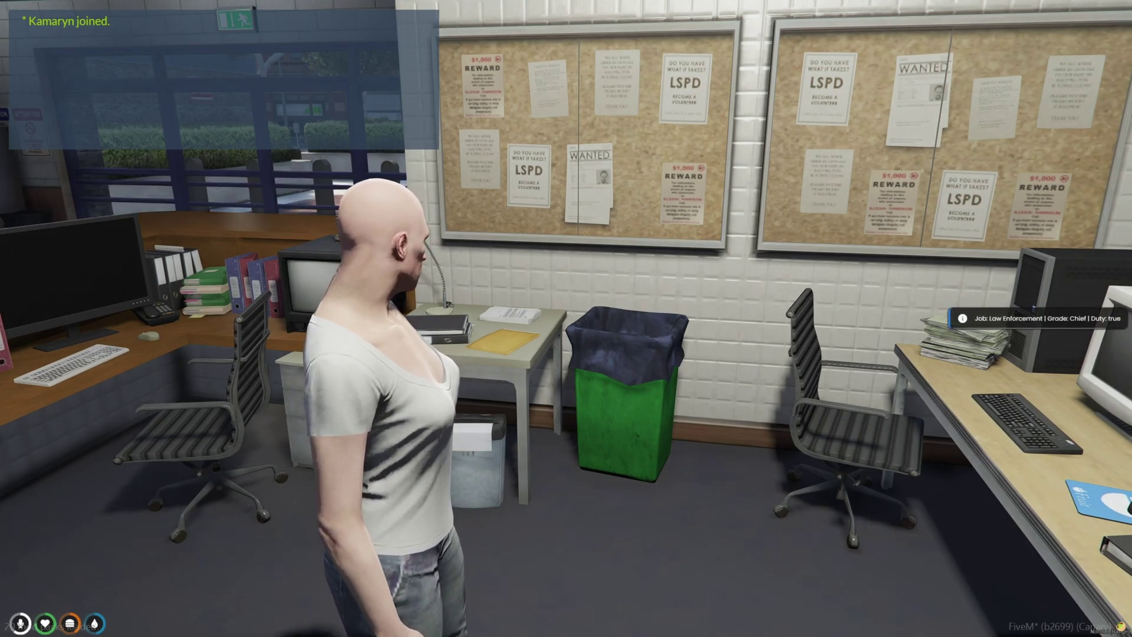
key("w")
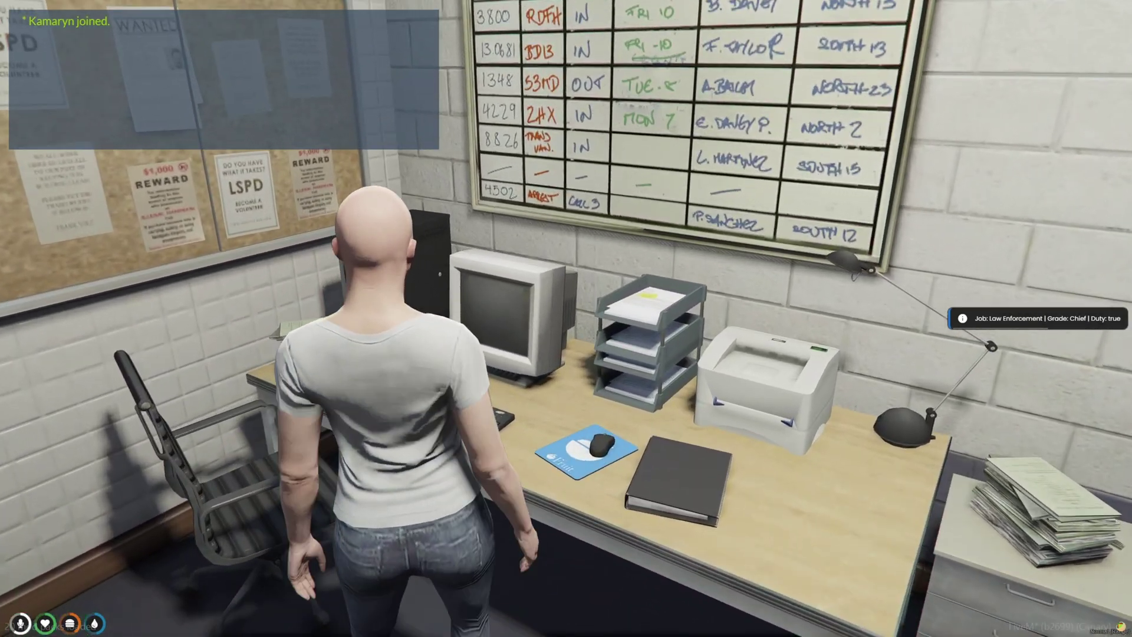
key("alt")
left_click(603, 320)
key("alt")
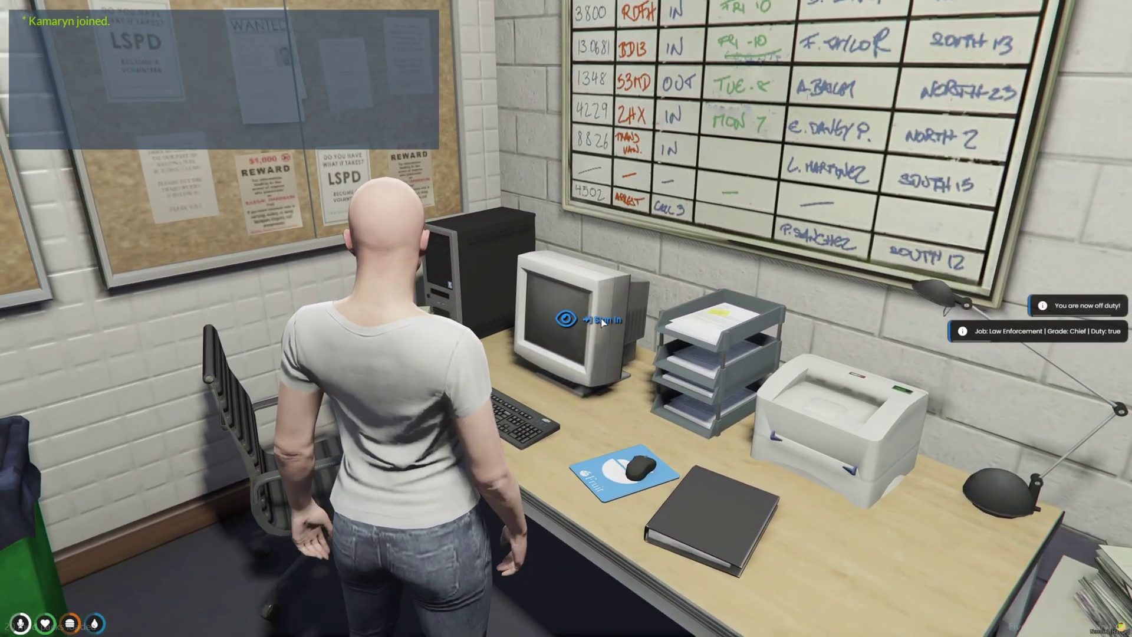
left_click(602, 320)
type("w")
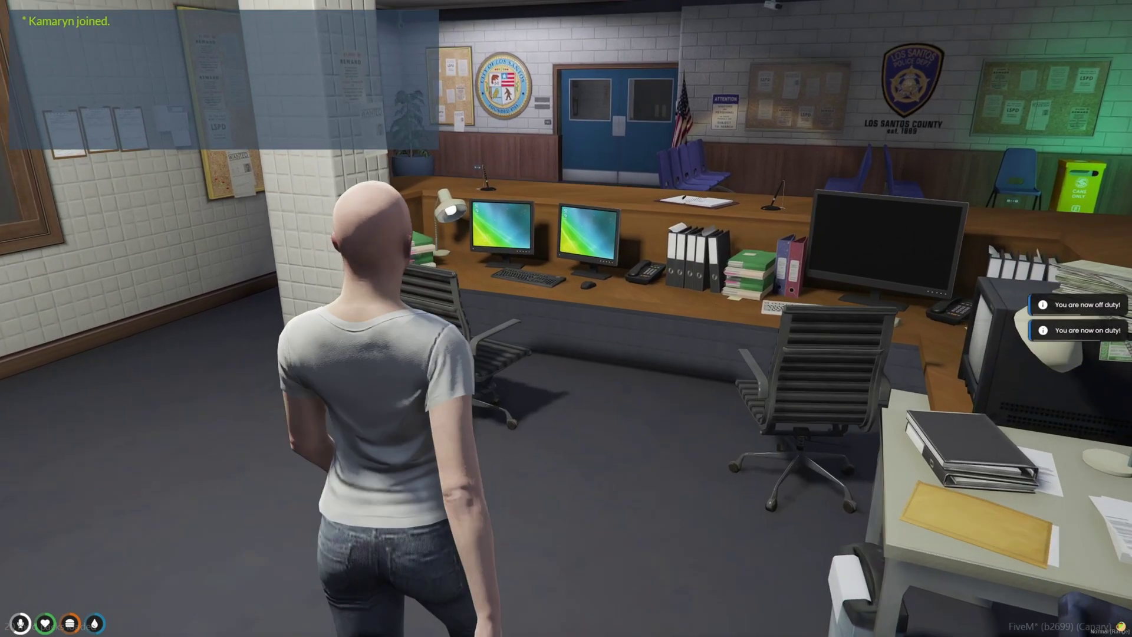
Open the police MDT with the /mdt chat command to view its dashboard, and close it.
type("t/mdt")
key("Return")
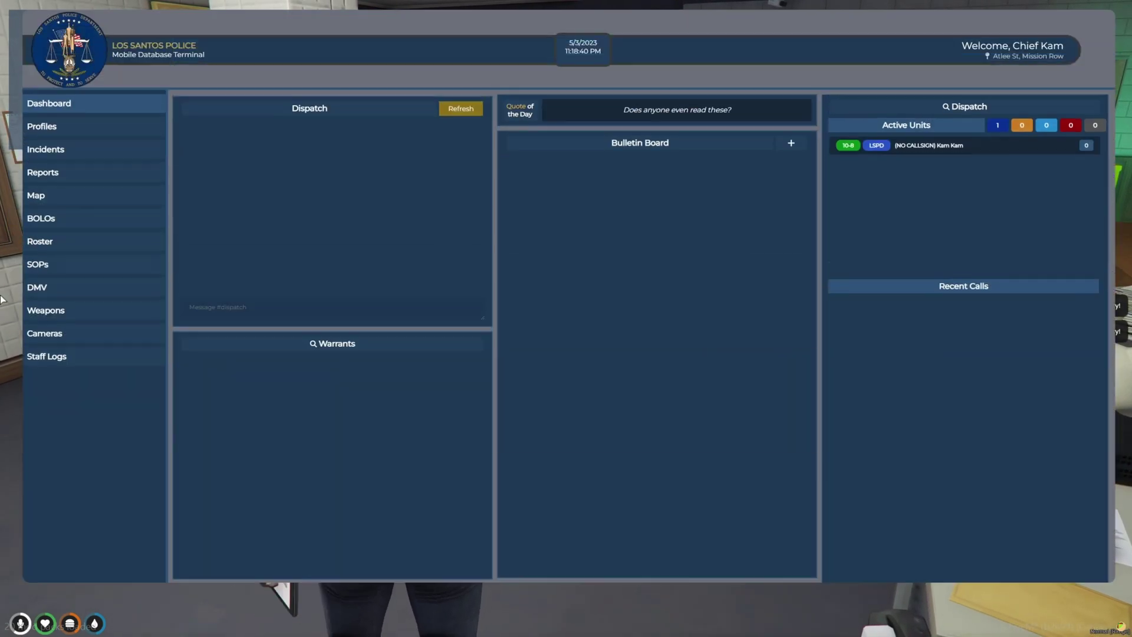
key("Escape")
Look up the ps-mdt Open Police MDT binding among the FiveM key bindings in the game settings, and return to the game.
key("Escape")
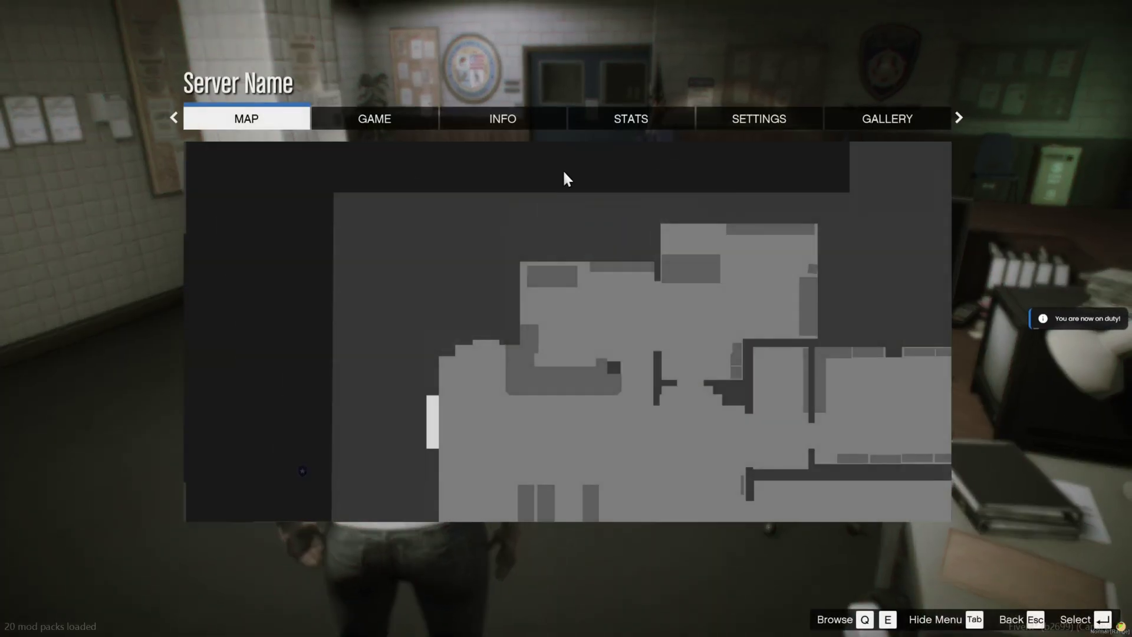
left_click(753, 118)
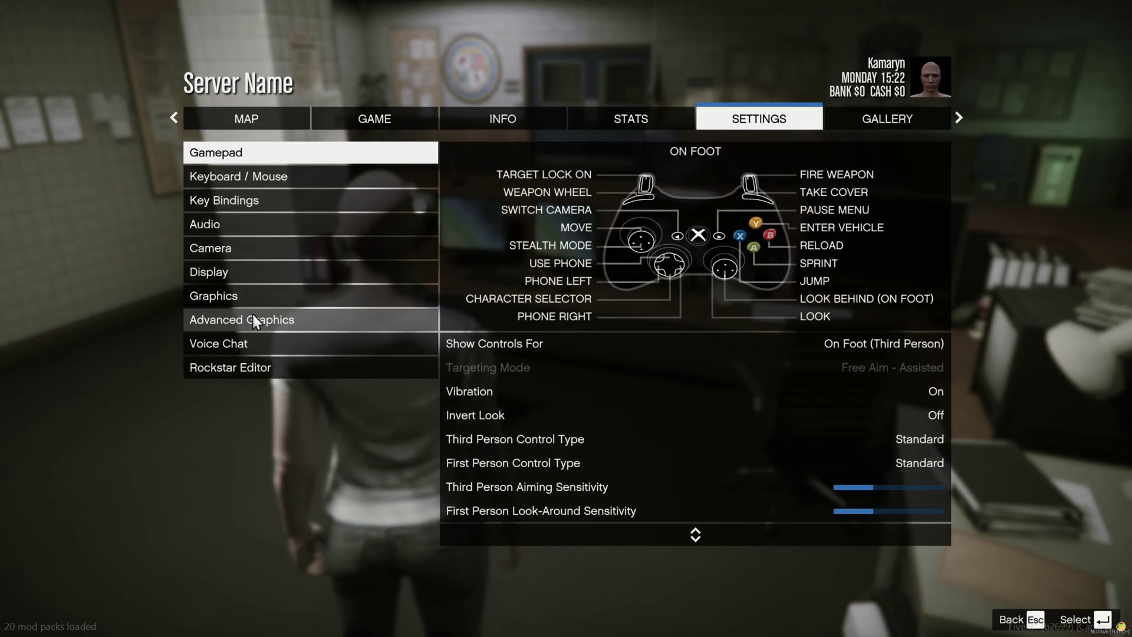
left_click(269, 203)
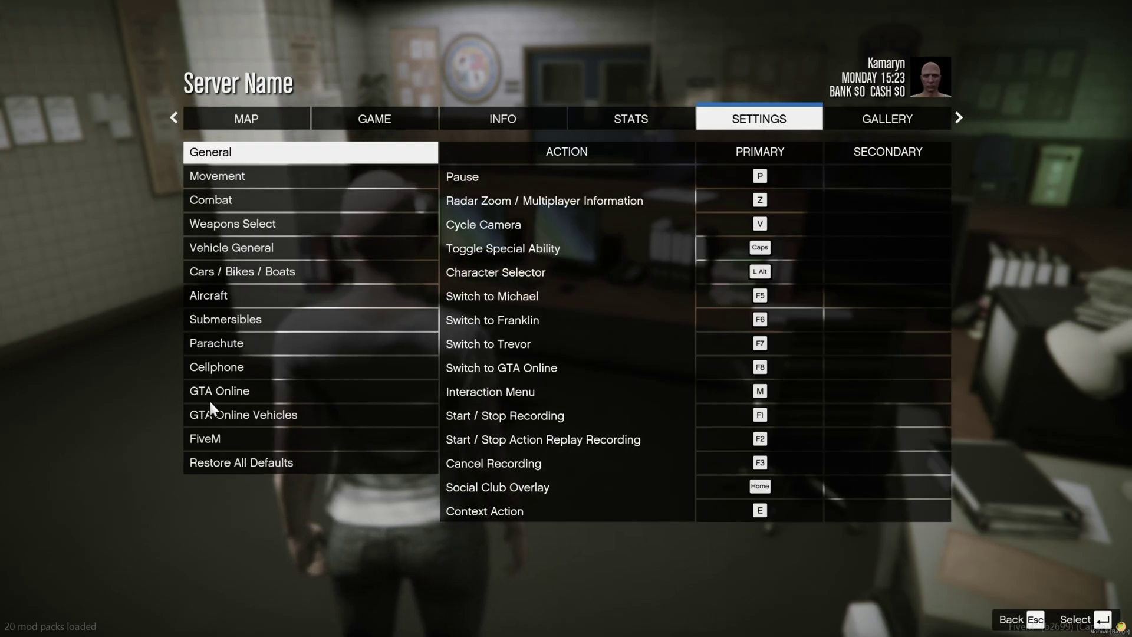
left_click(210, 438)
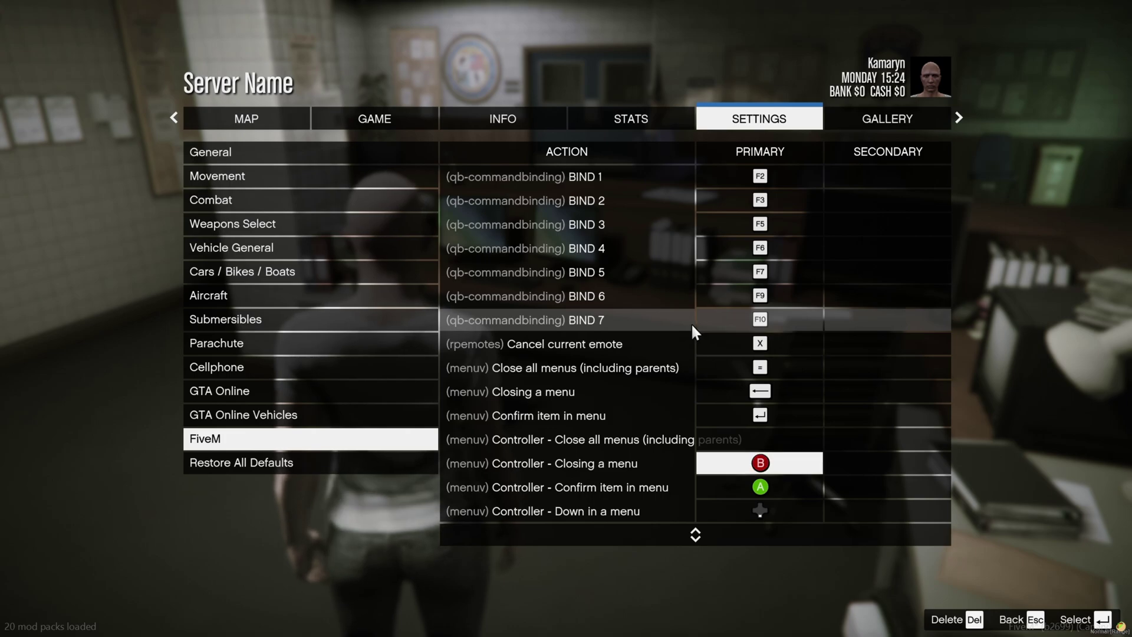
scroll(691, 323, "down", 20)
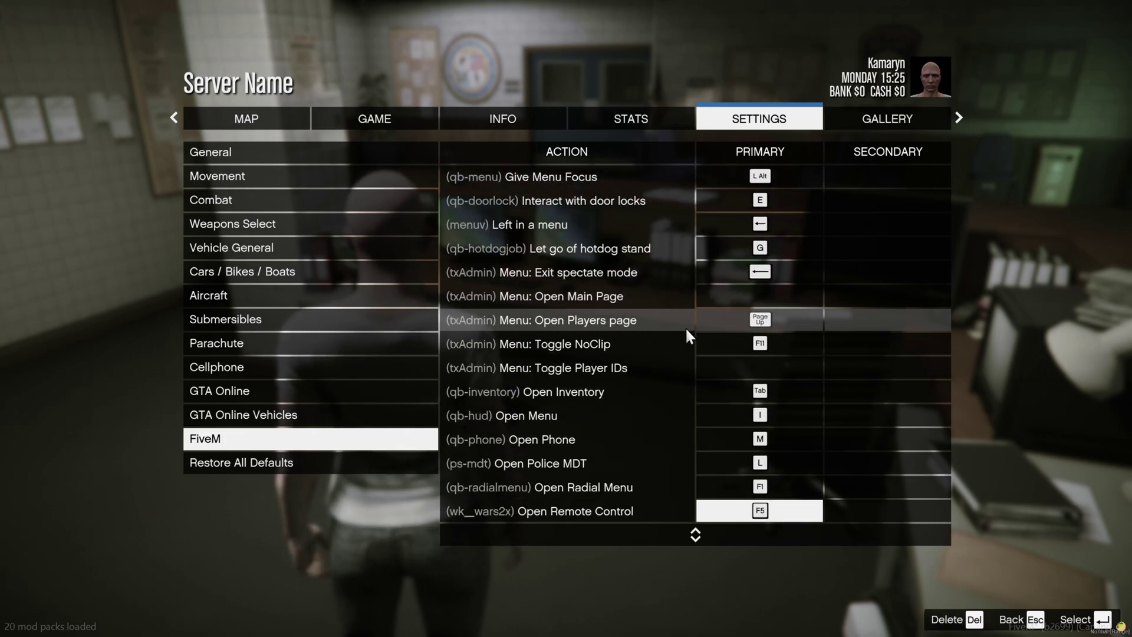
key("Escape")
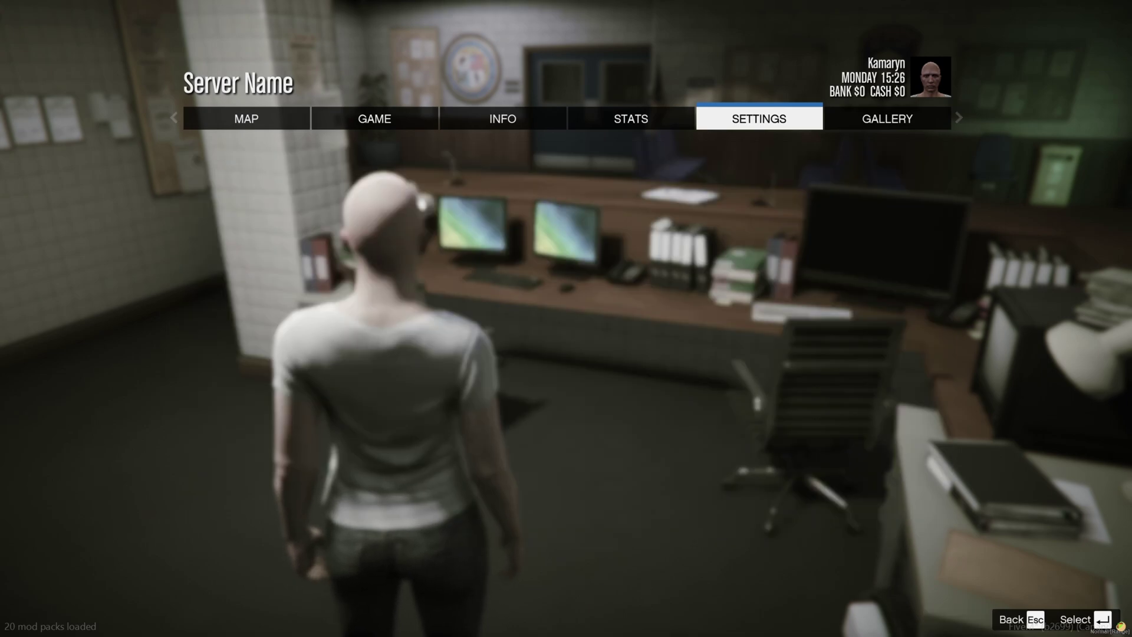
key("Escape")
Open the police MDT with its key binding, check the officer's entry under Active Units, and close it.
key("F6")
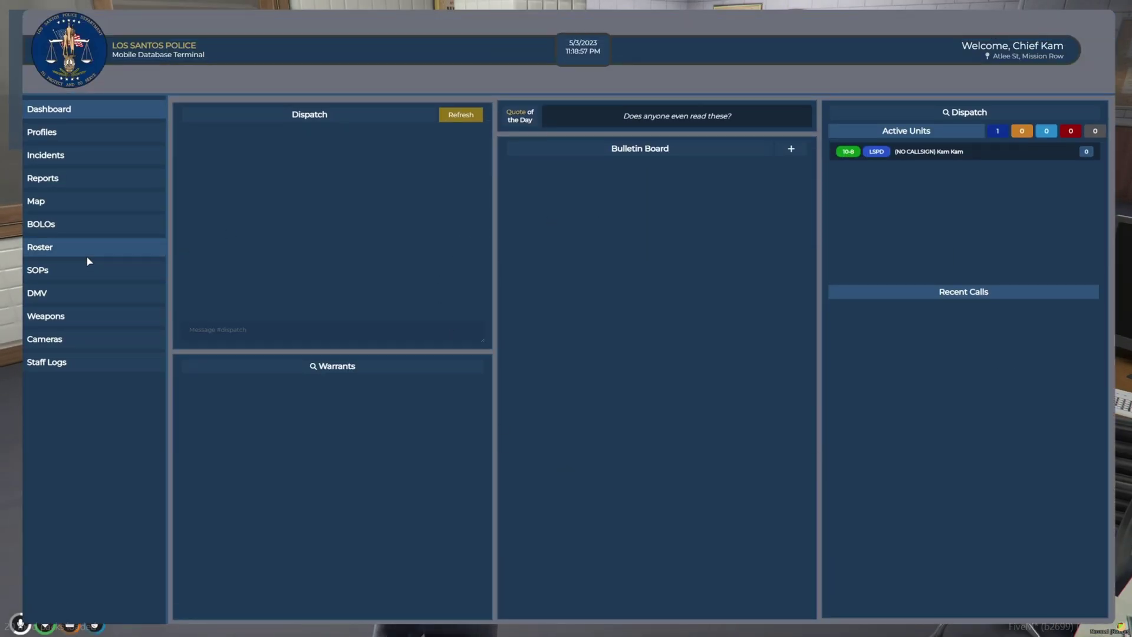
left_click(87, 257)
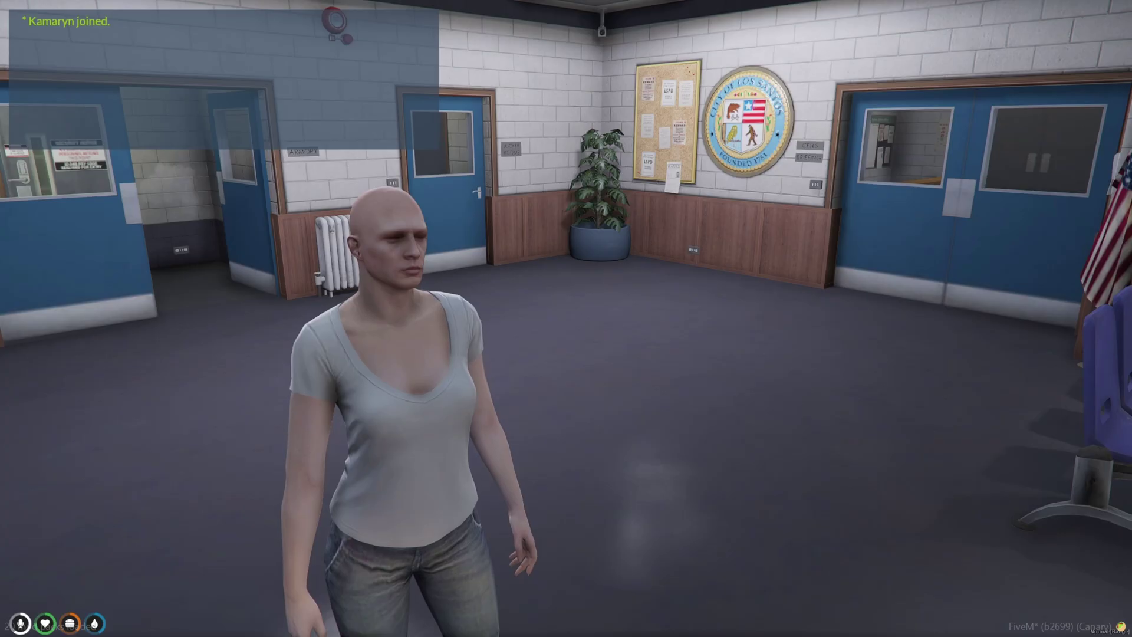
key("F5")
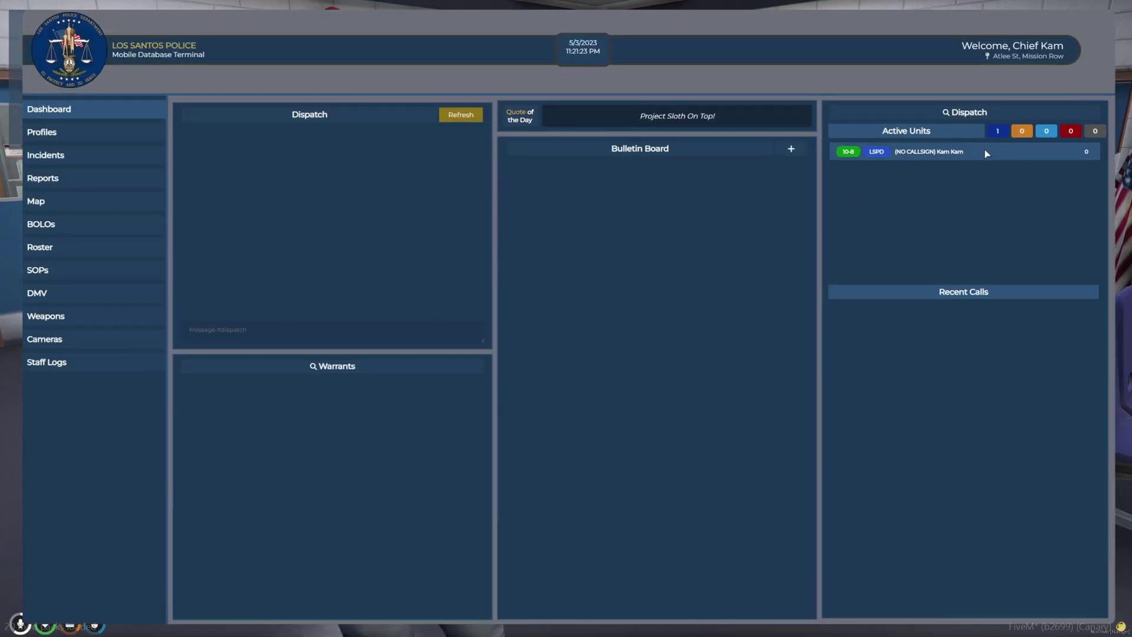
key("Escape")
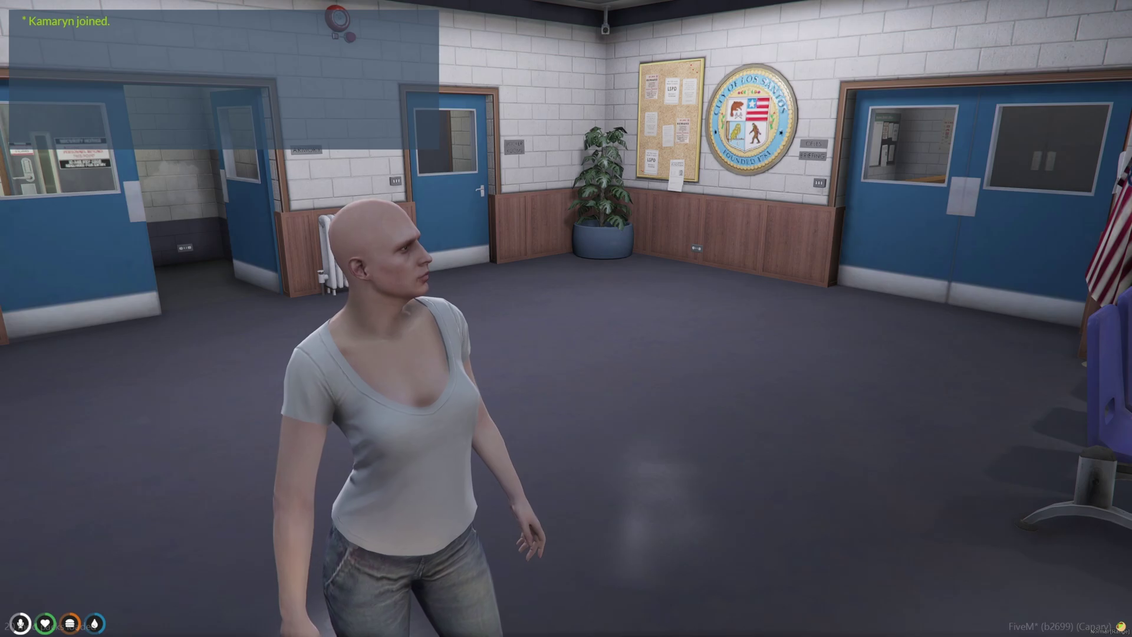
Set the officer's callsign with the /callsign chat command.
type("t/callsign")
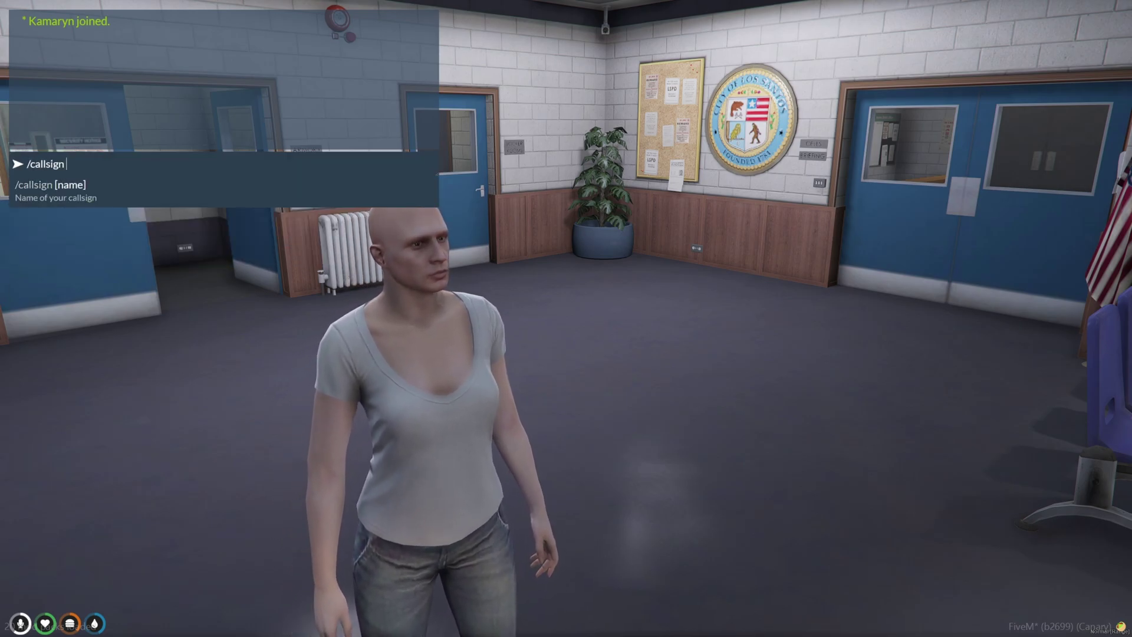
type("Kam")
key("Return")
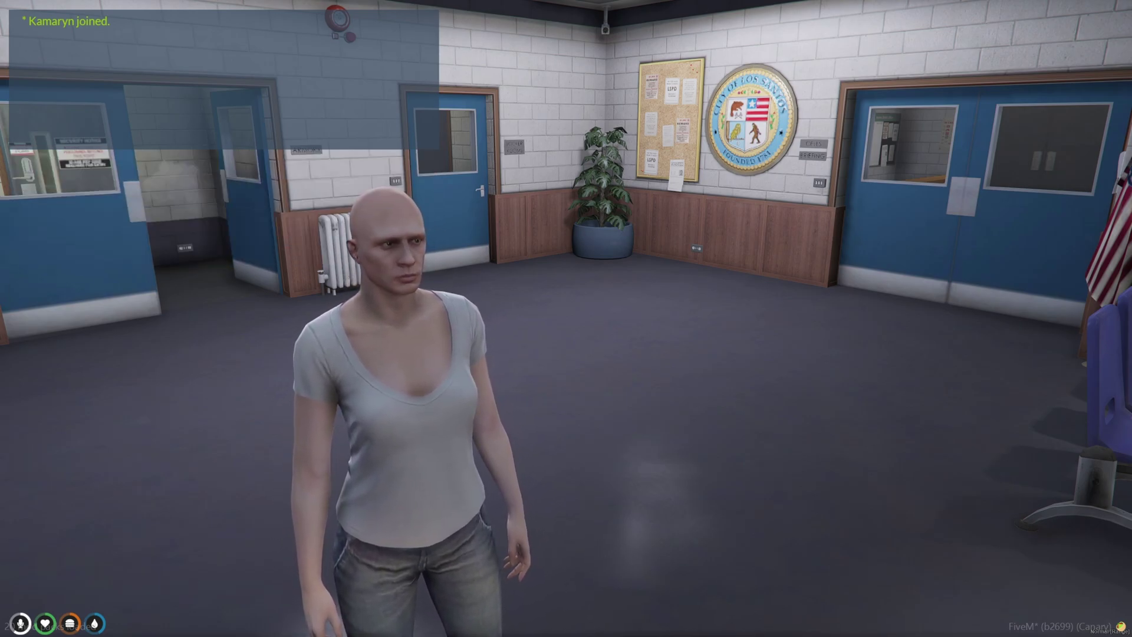
Reopen the MDT, find the character's record under Profiles, and grant the Driver license.
key("F5")
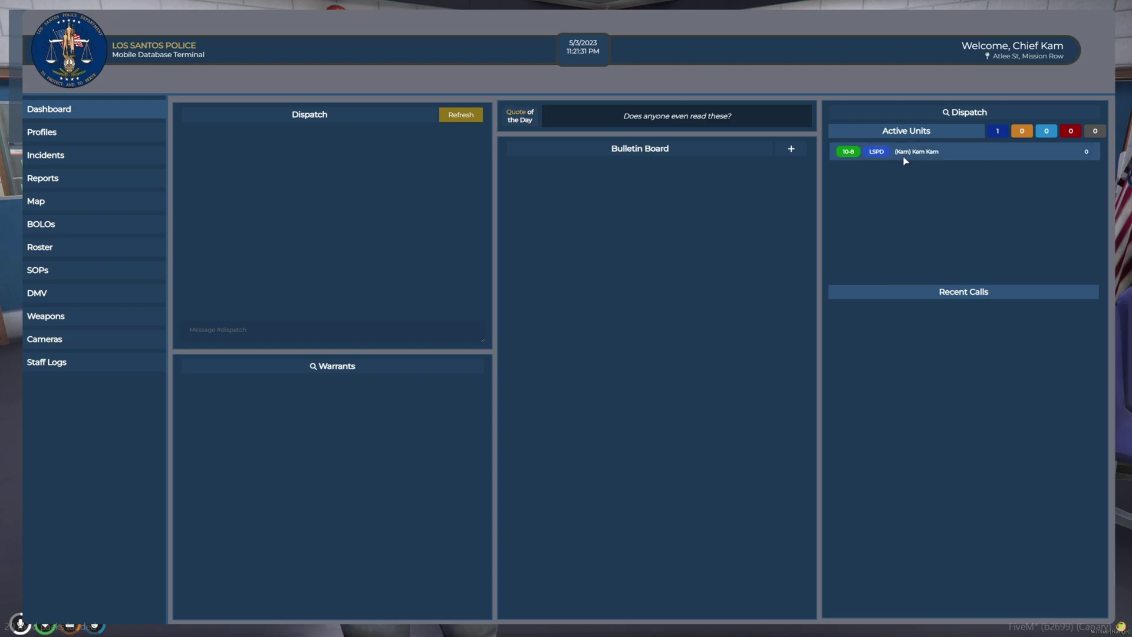
left_click(100, 134)
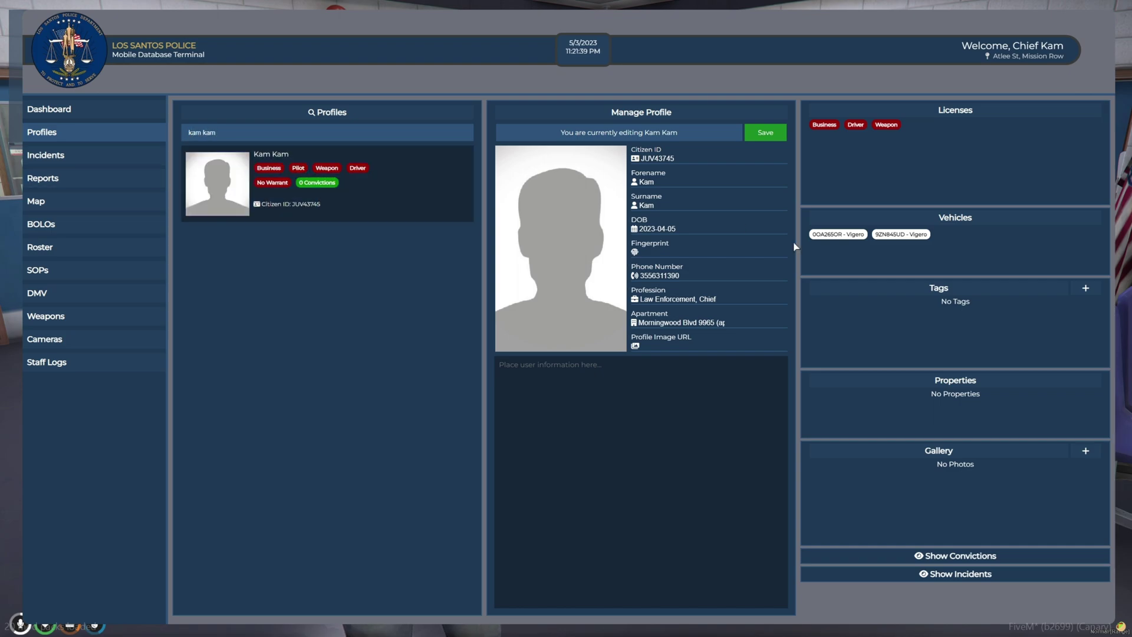
left_click(864, 132)
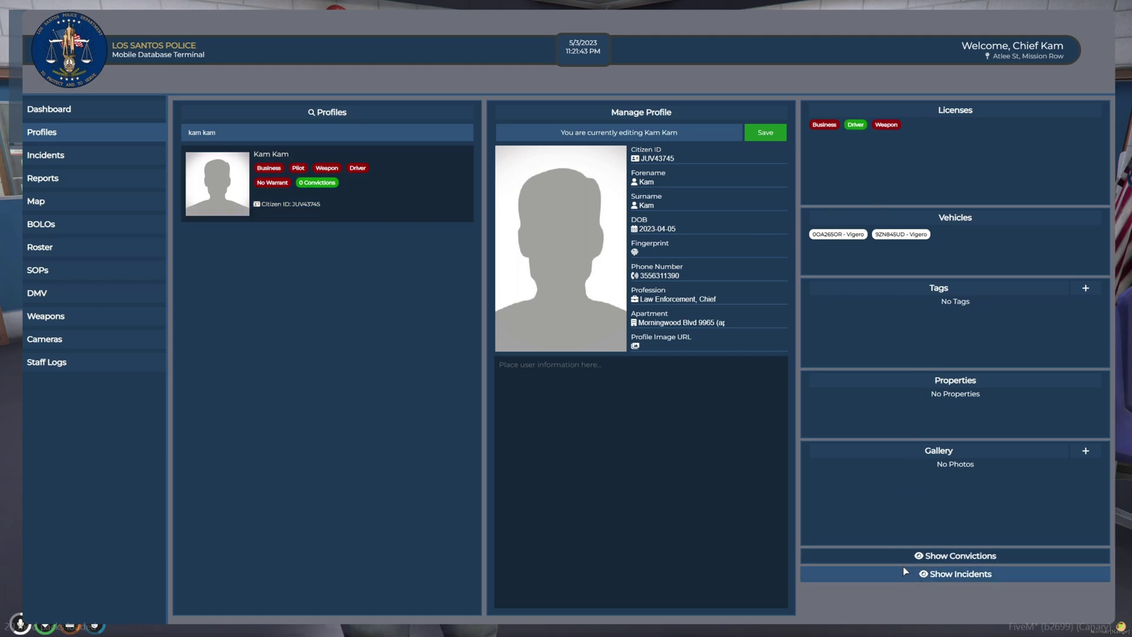
View the profile's convictions and incidents, and open the MDT's Incidents page.
left_click(926, 558)
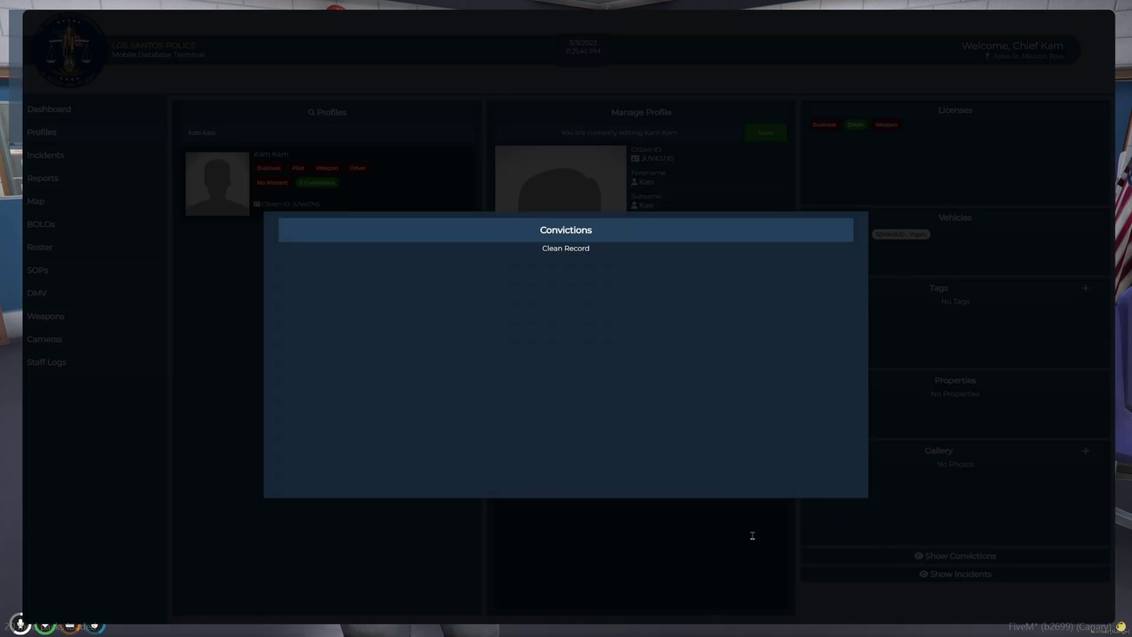
key("Escape")
key("k")
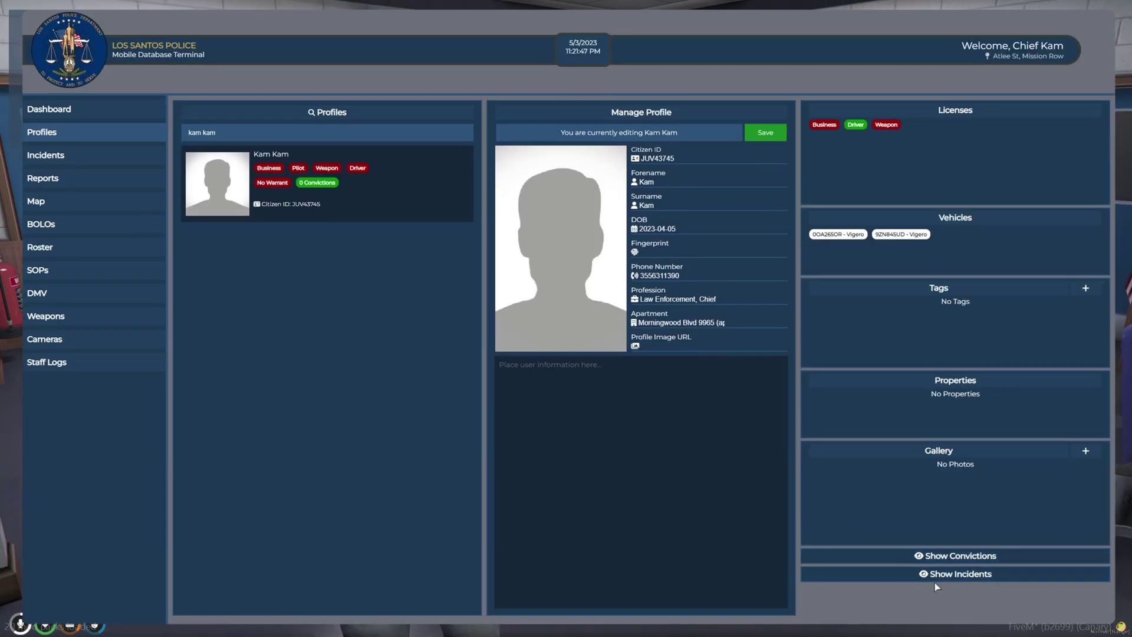
left_click(935, 578)
left_click(841, 394)
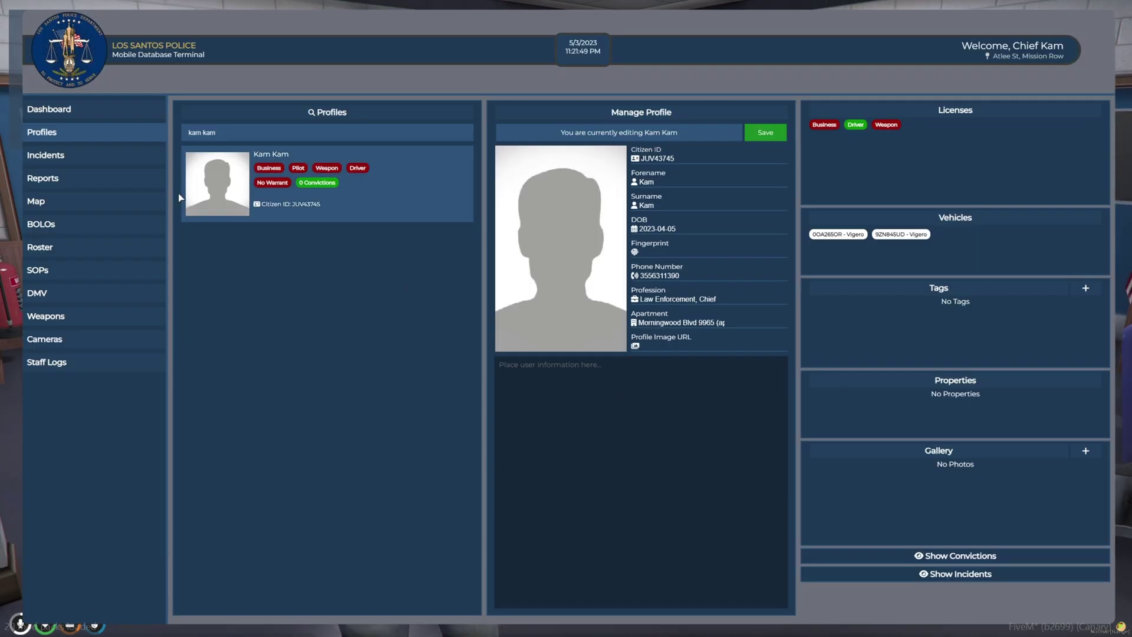
left_click(171, 155)
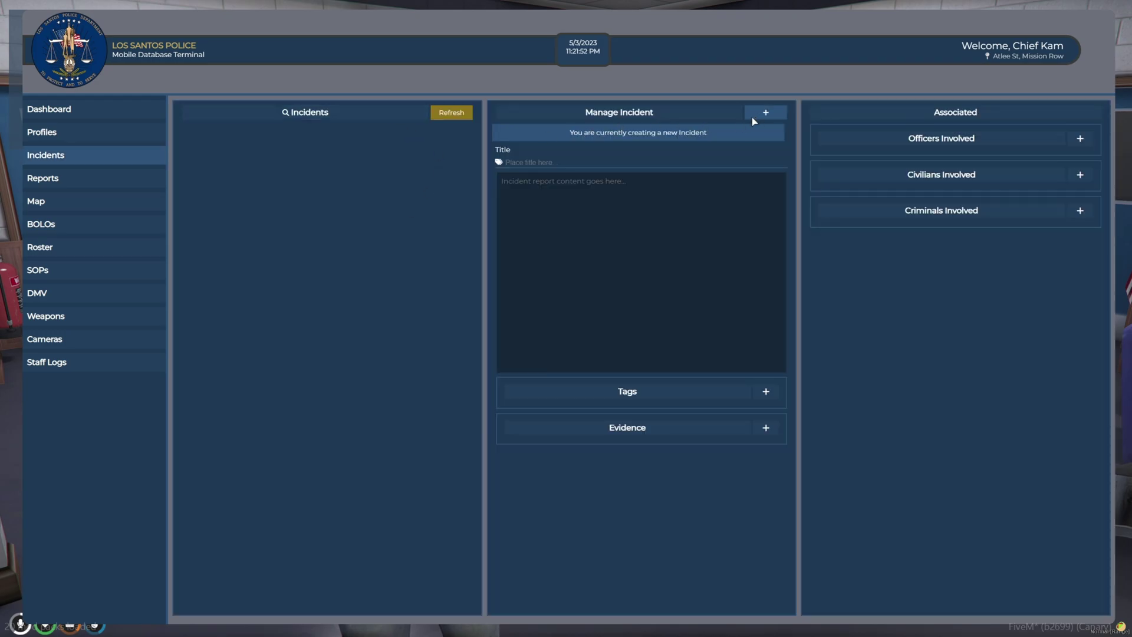
Create a new incident and add the character, found by name, under Criminals Involved.
left_click(758, 115)
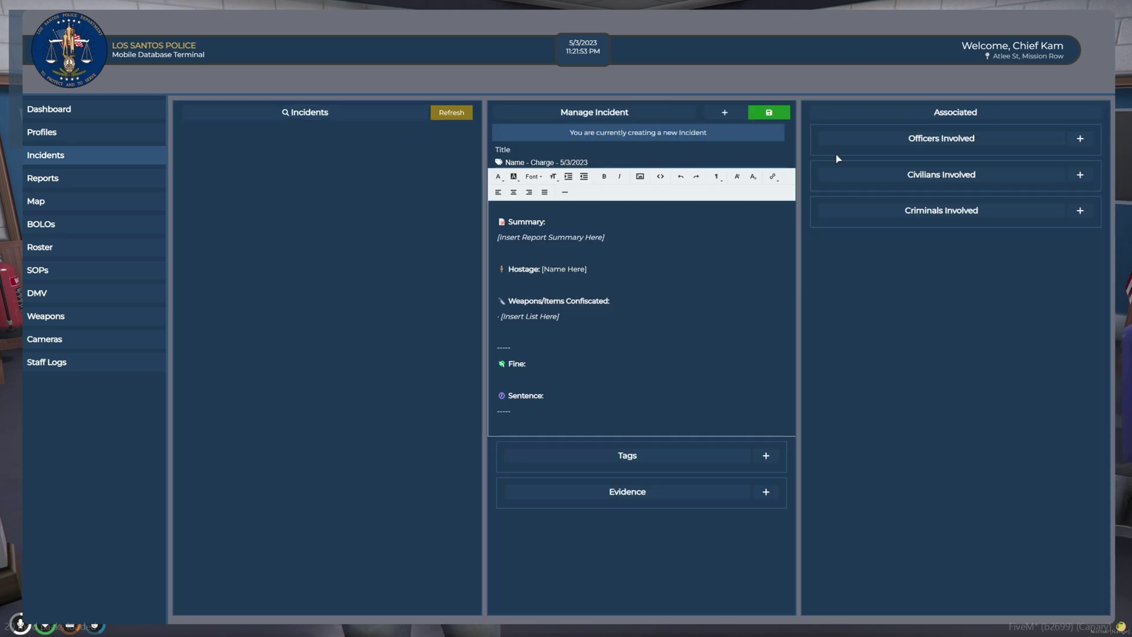
left_click(1078, 210)
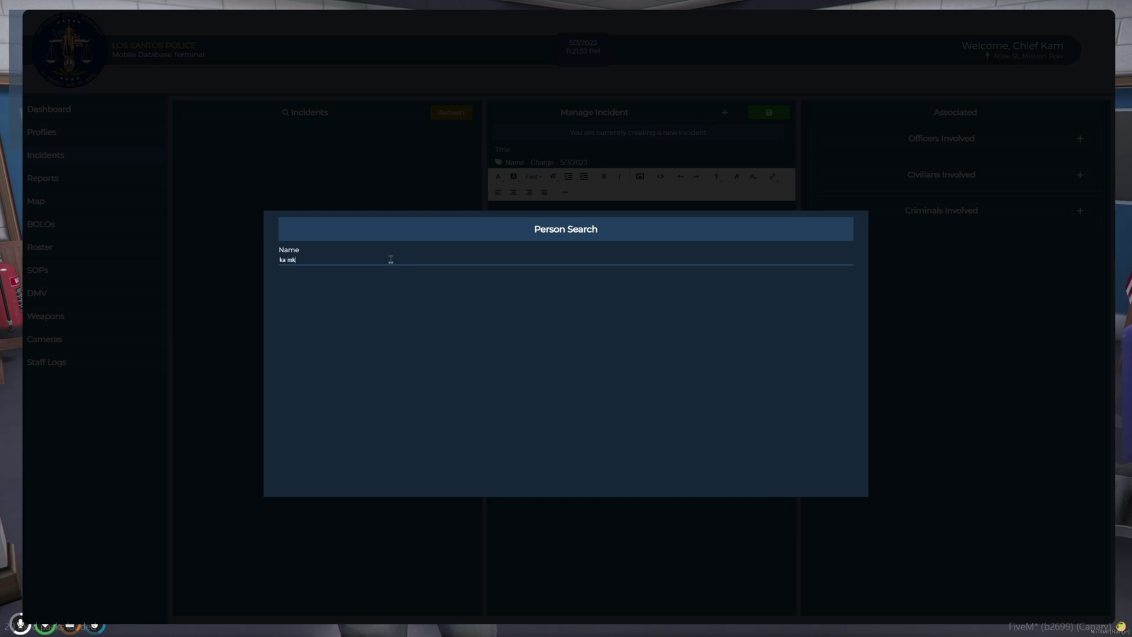
type("kam kam")
left_click(462, 302)
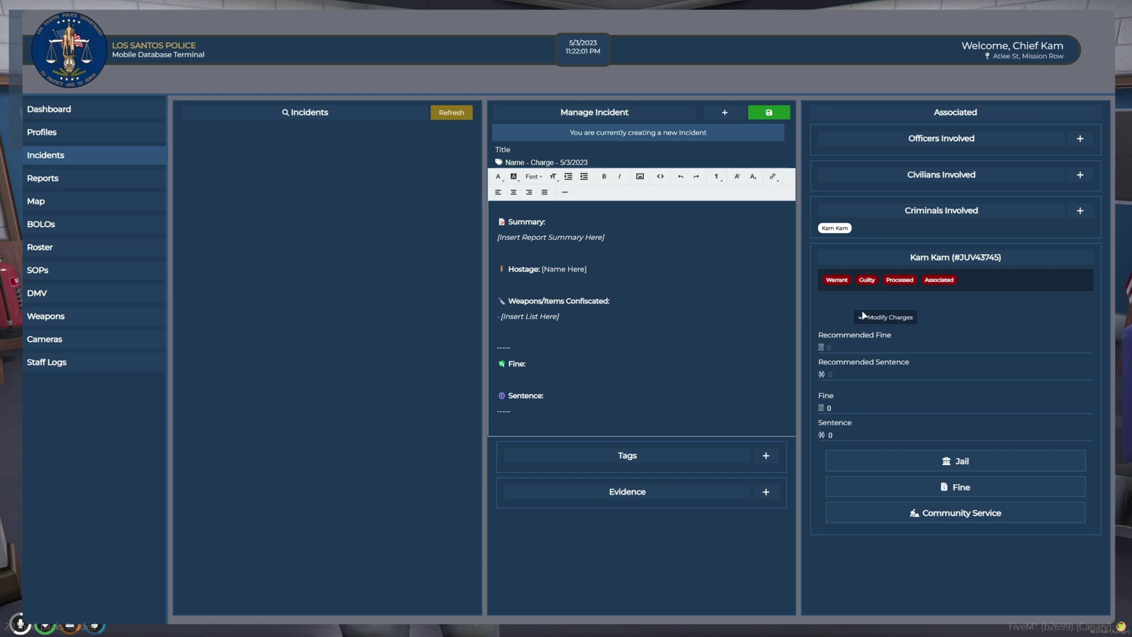
Search the charges list for speeding offenses and add Second Degree Speeding to the suspect in the new incident.
left_click(869, 323)
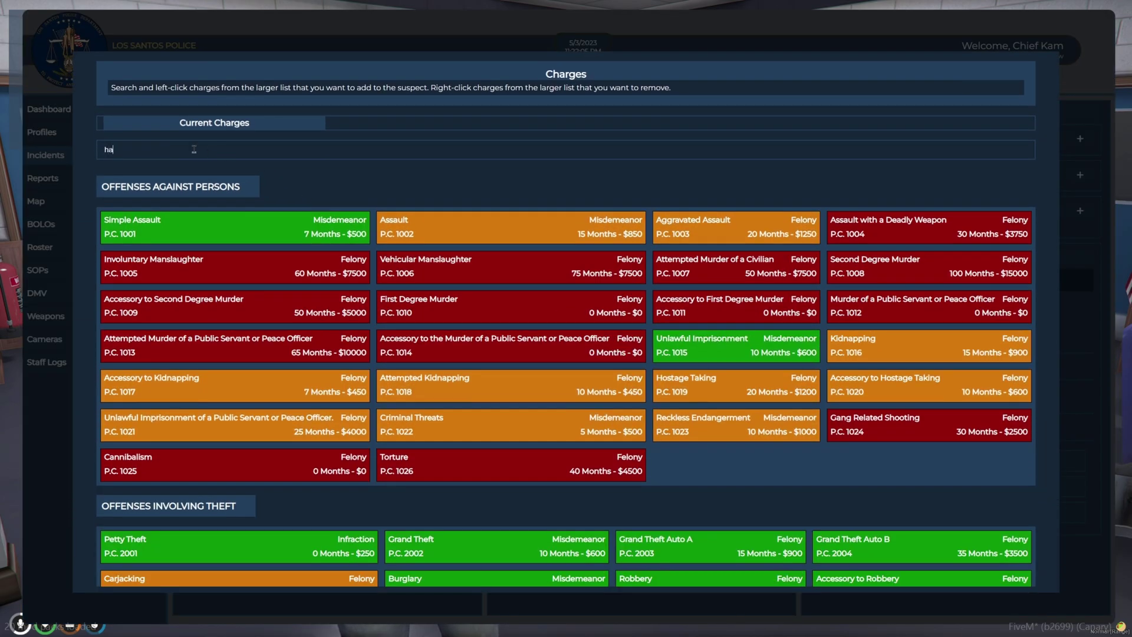
left_click(194, 149)
type("har")
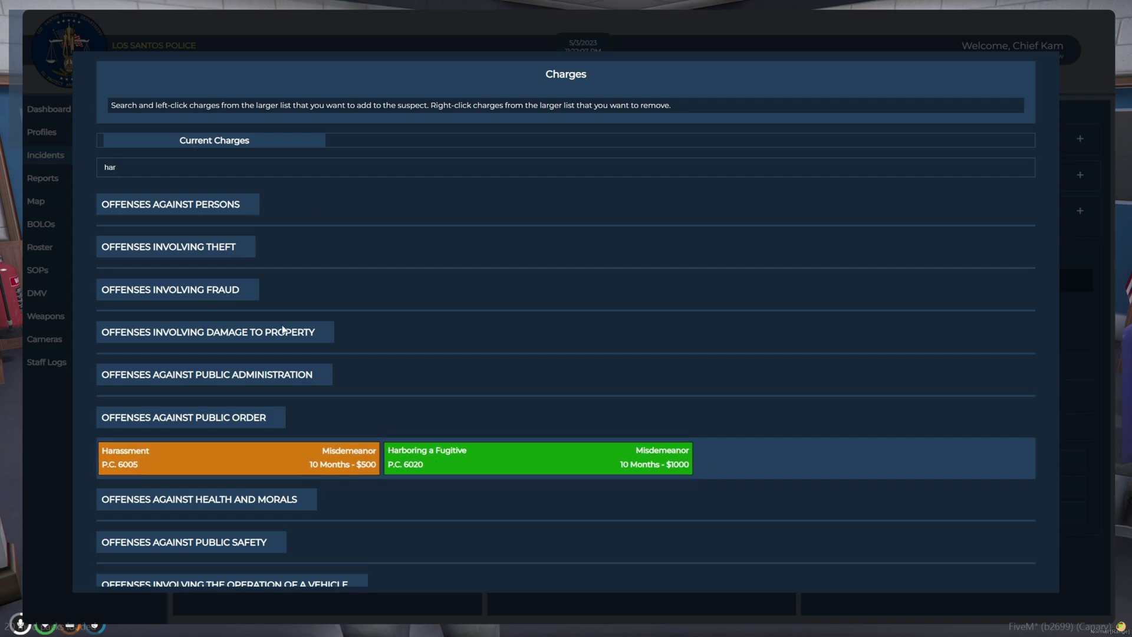
type("spee")
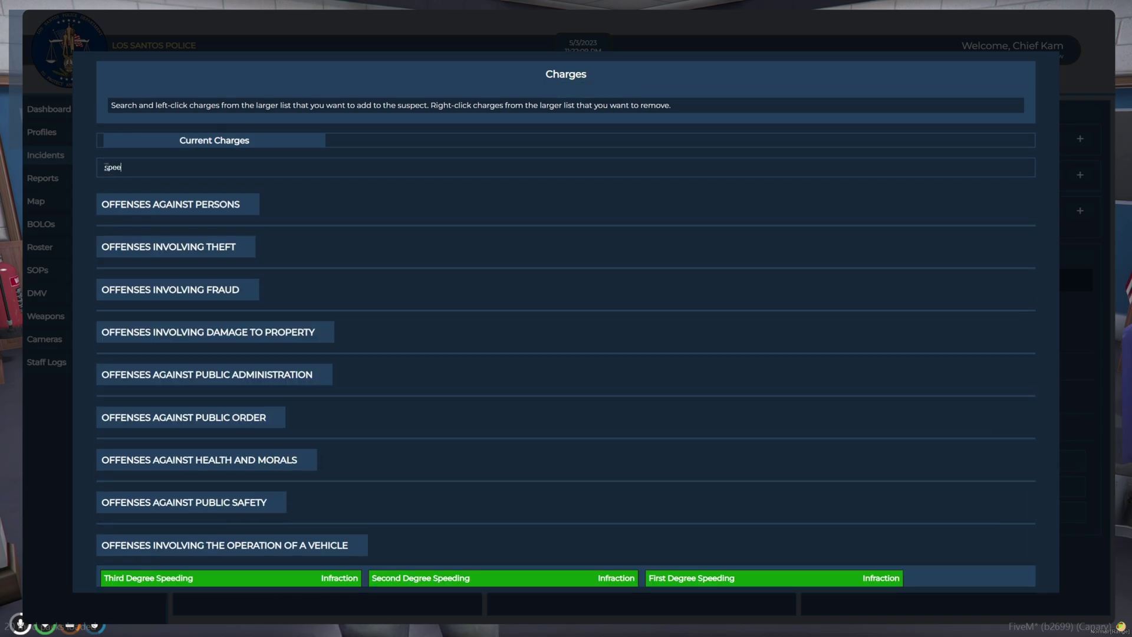
scroll(434, 430, "down", 1)
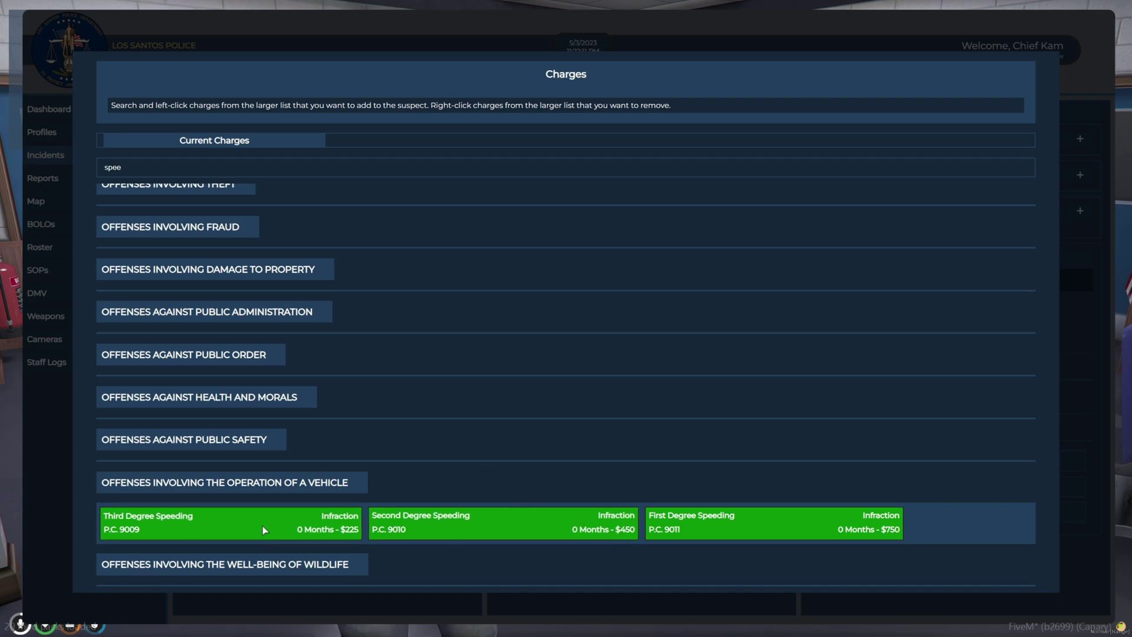
left_click(441, 528)
key("Escape")
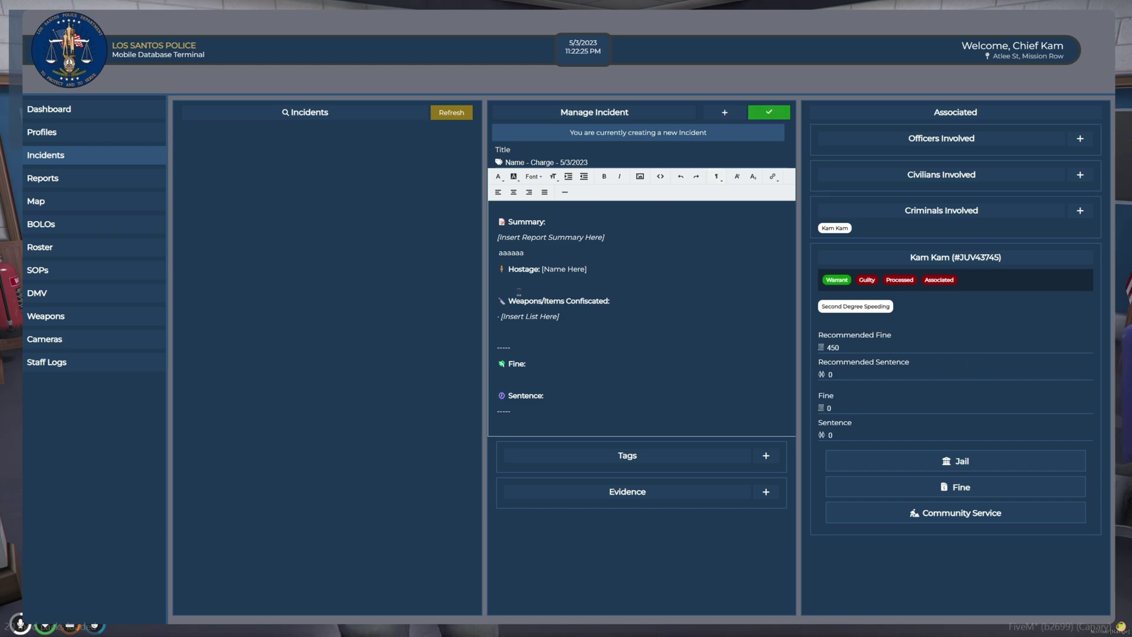
Check the suspect's warrant status and convictions under Profiles, and issue the fine from the Incidents page.
left_click(101, 130)
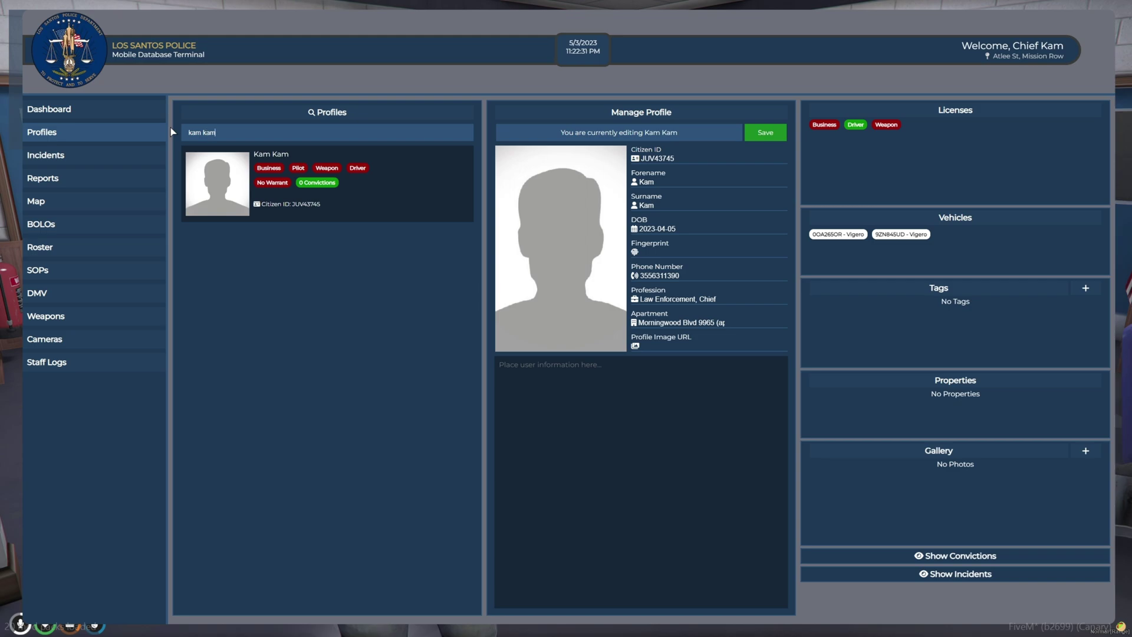
left_click(396, 184)
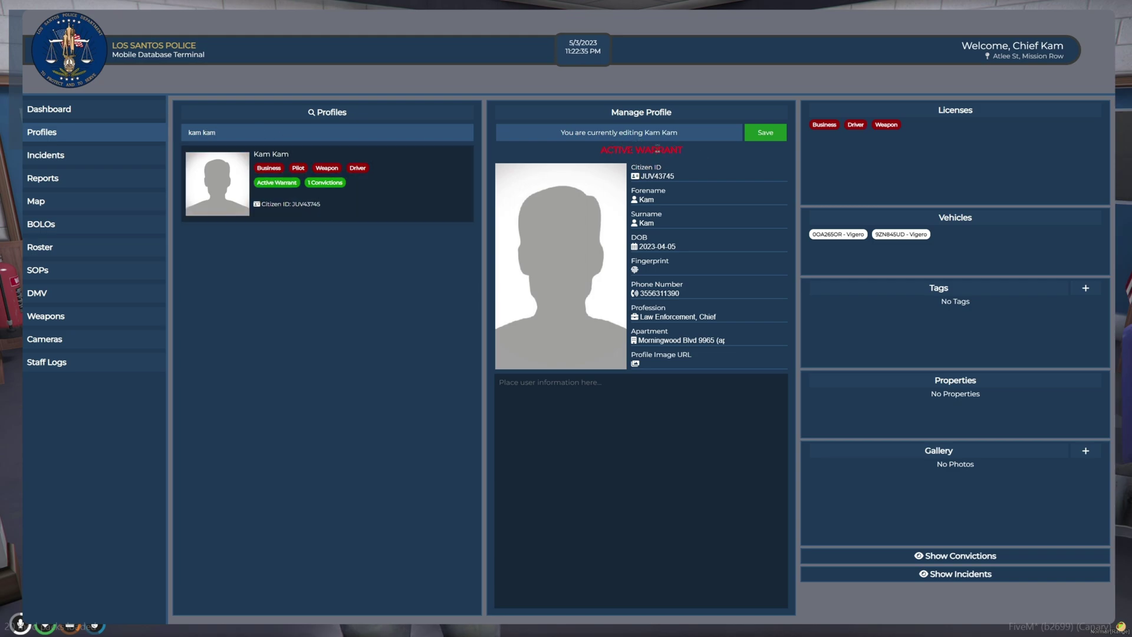
left_click(112, 158)
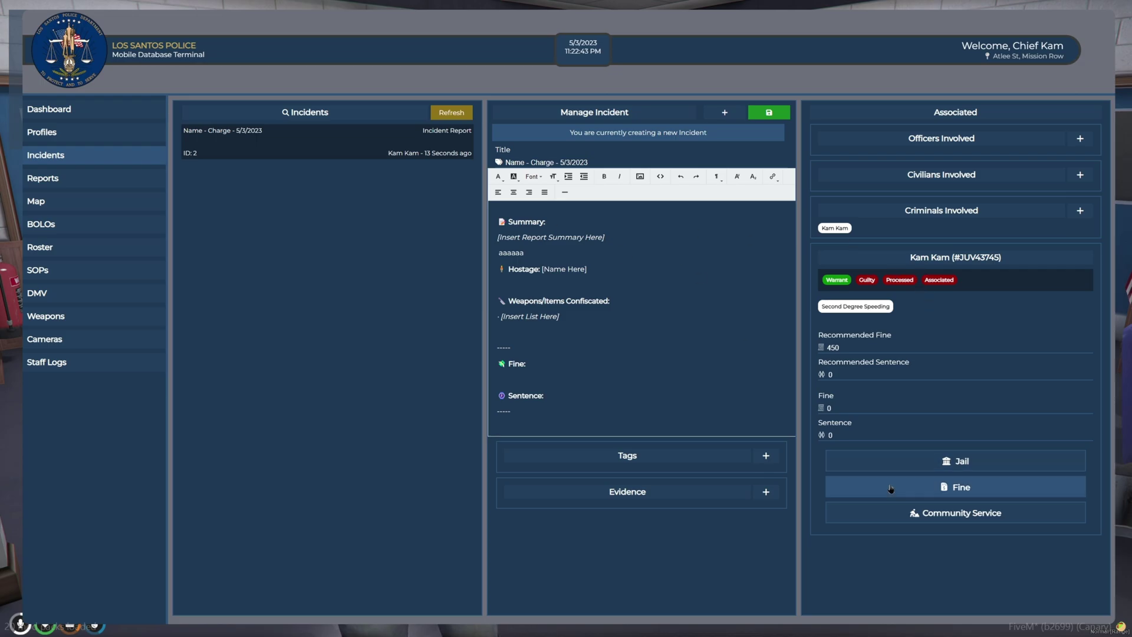
key("Escape")
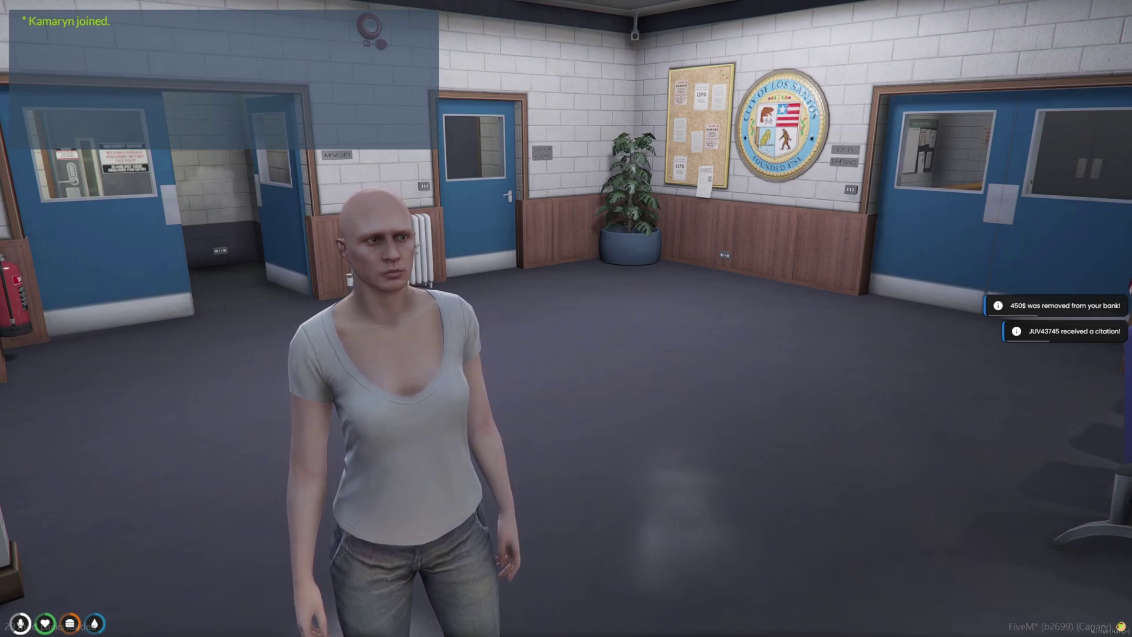
Reopen the MDT, add the Harassment charge to the suspect, and send the suspect to jail.
key("k")
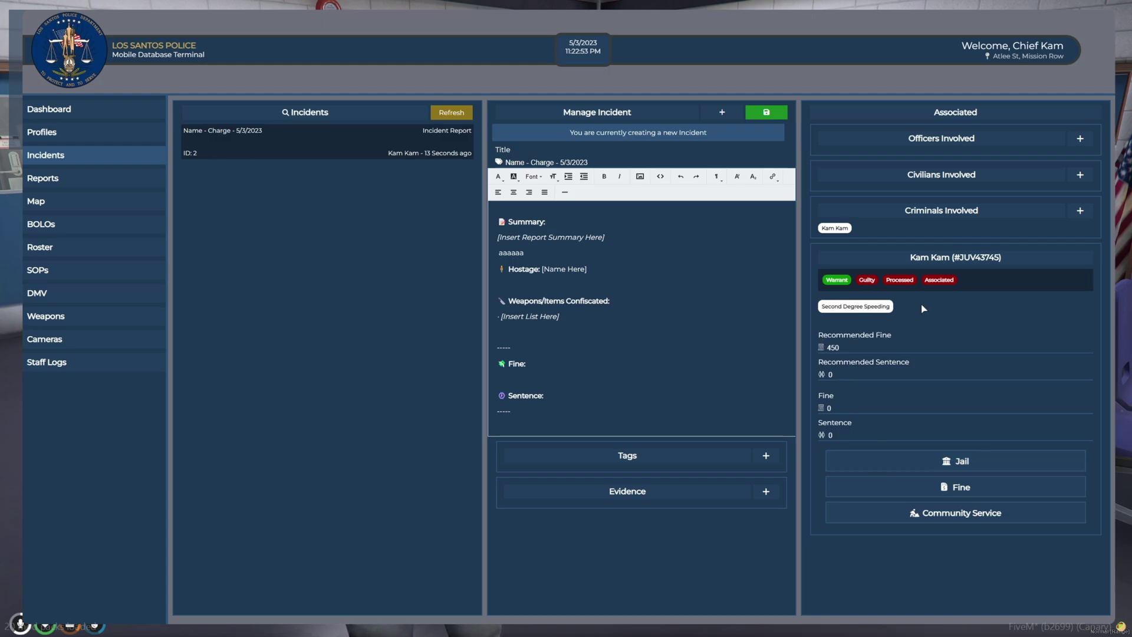
left_click(947, 311)
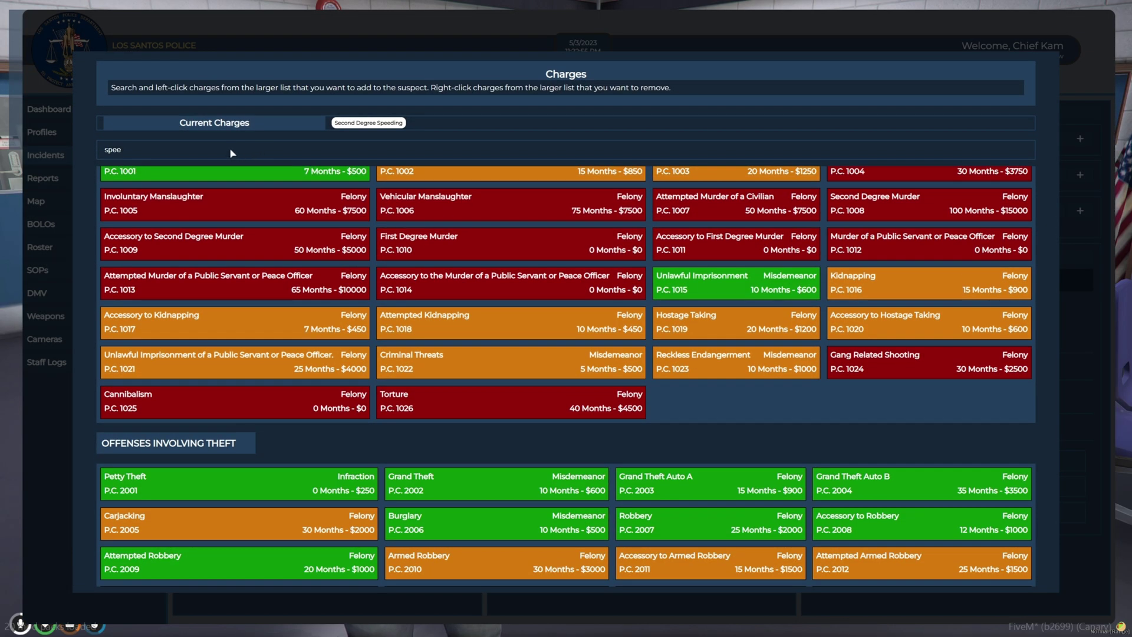
type("har")
left_click(193, 378)
key("Escape")
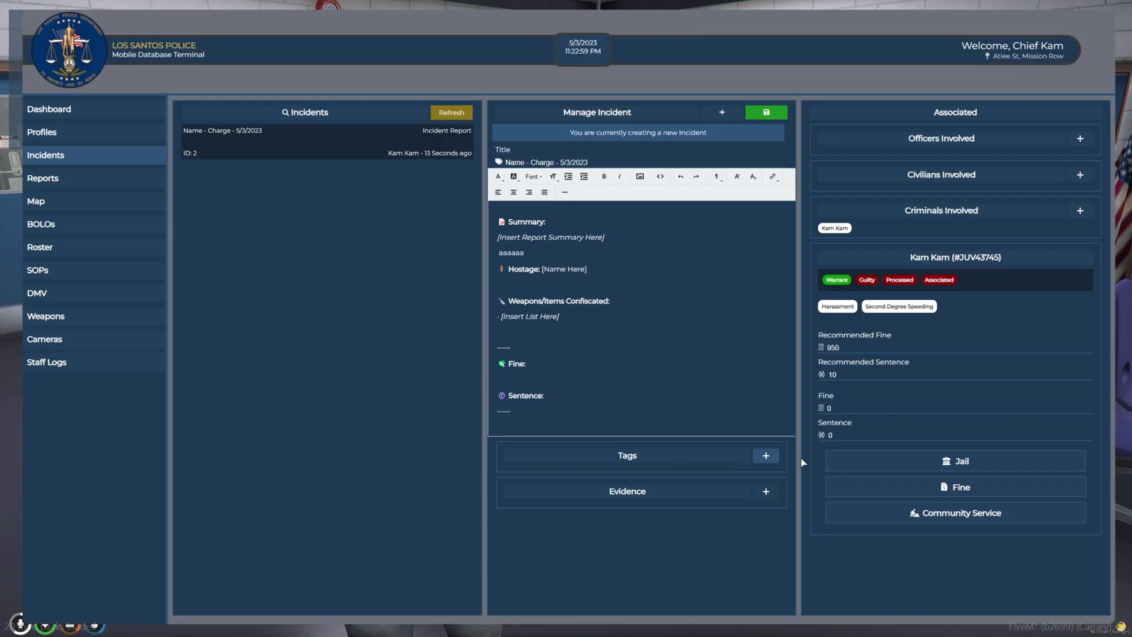
left_click(881, 463)
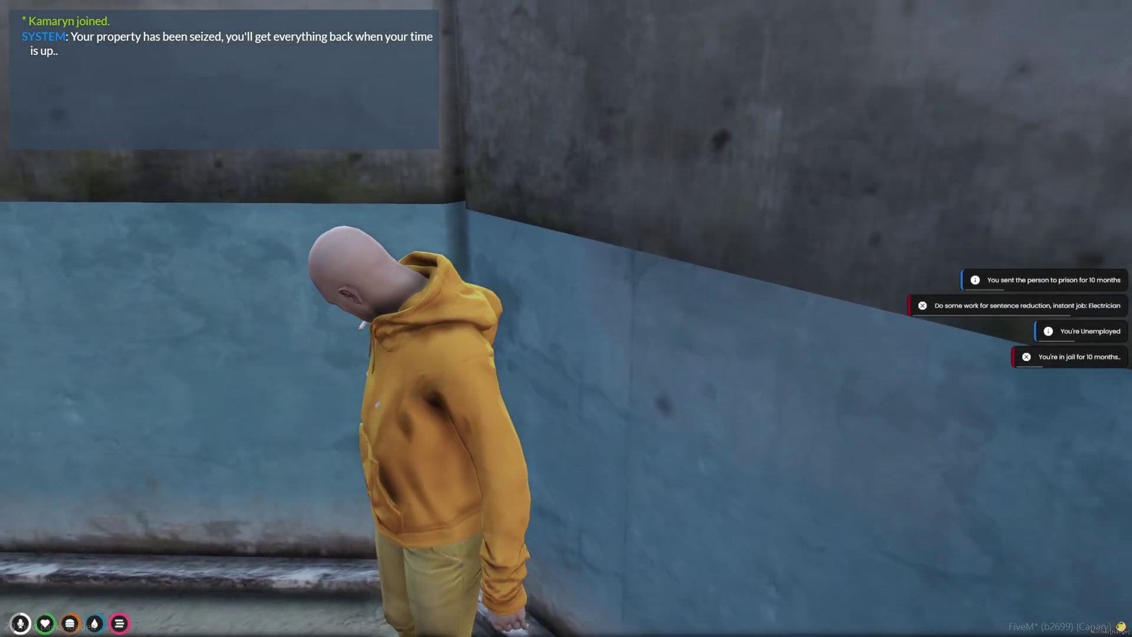
Switch to Discord, view the suspect's mugshot at full size in the mugshots channel, and return to FiveM.
key("super")
left_click(580, 624)
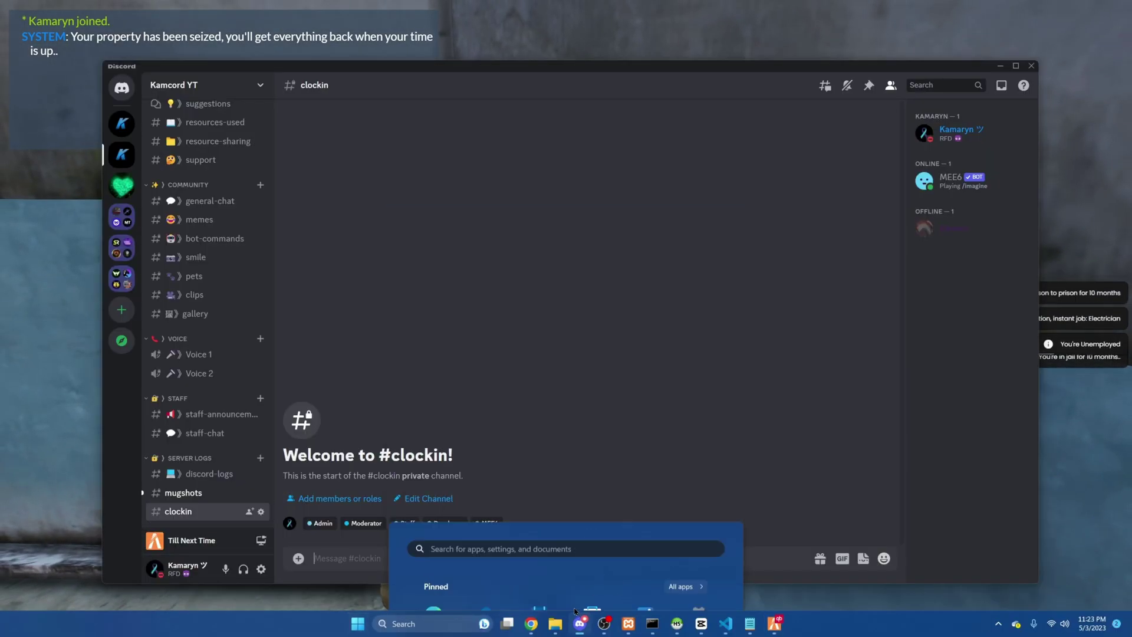
left_click(183, 493)
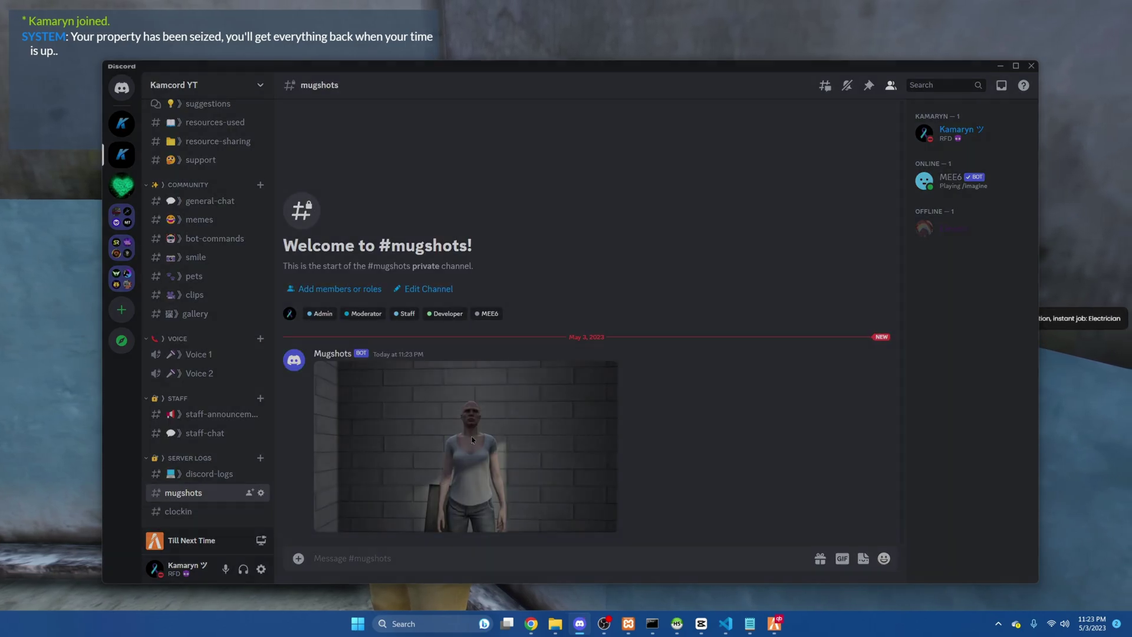
left_click(472, 440)
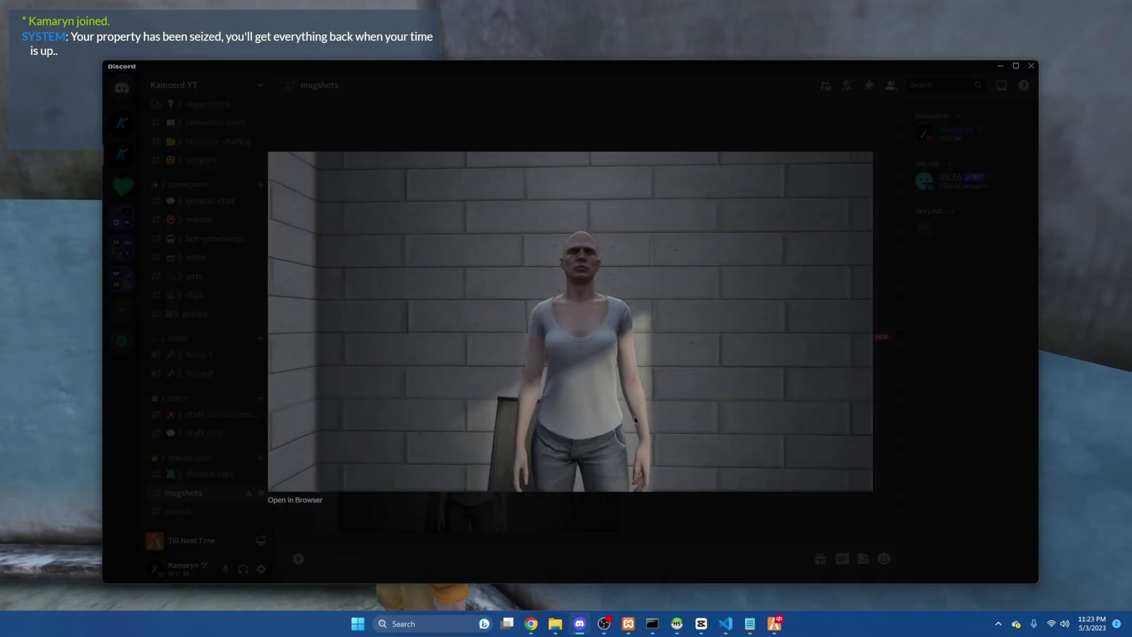
key("Escape")
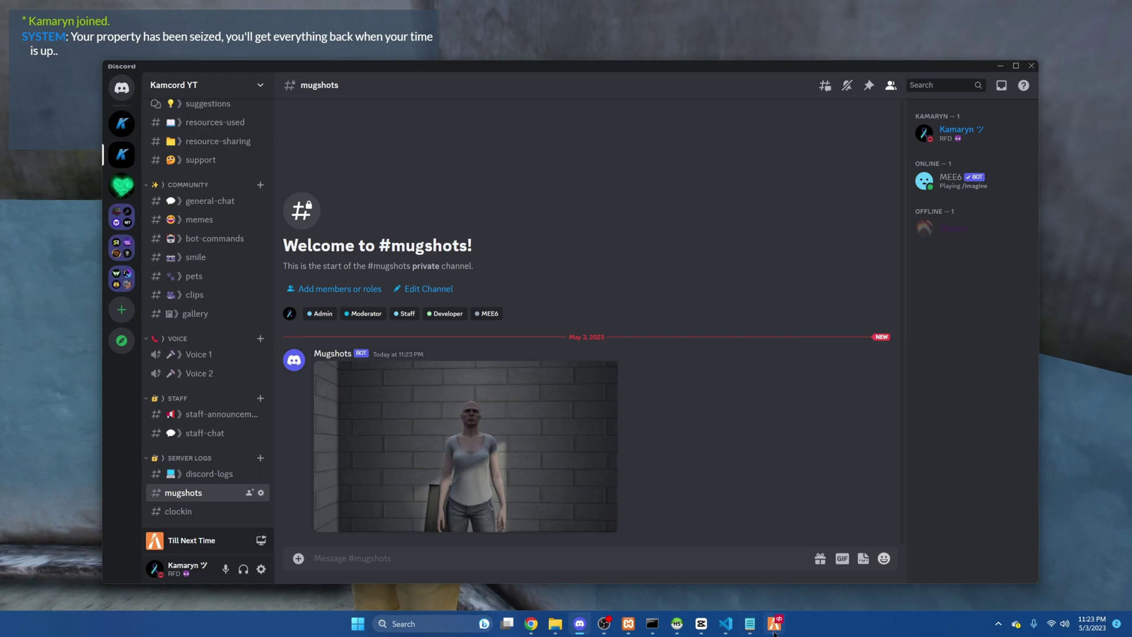
left_click(775, 630)
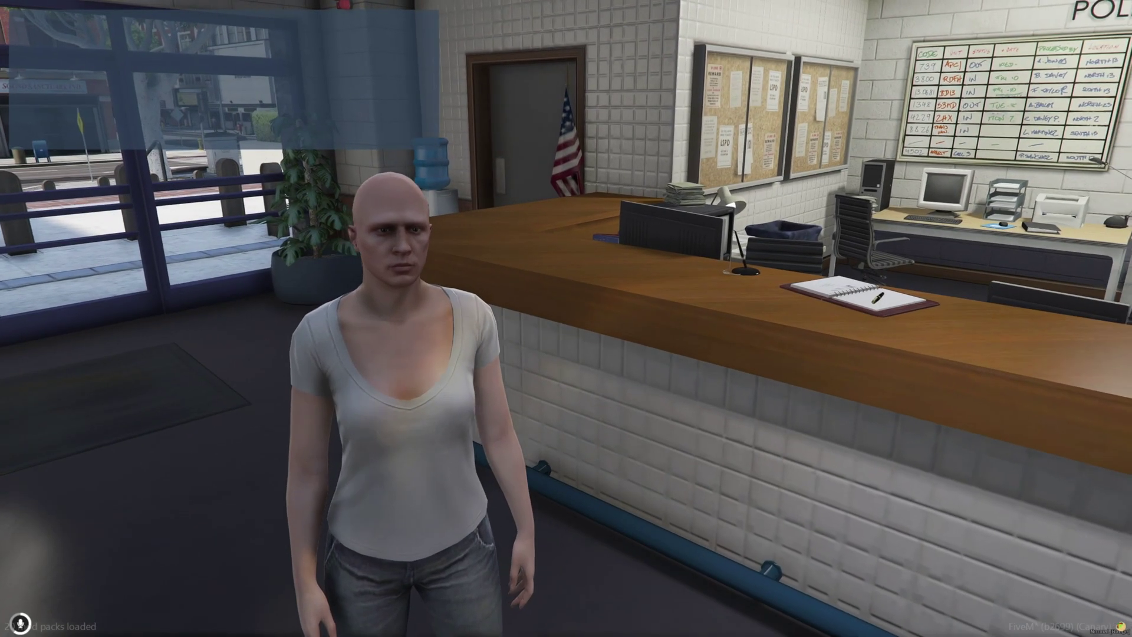
Open incident 2 in the MDT, remove the suspect's Second Degree Speeding charge, and close the MDT.
key("F6")
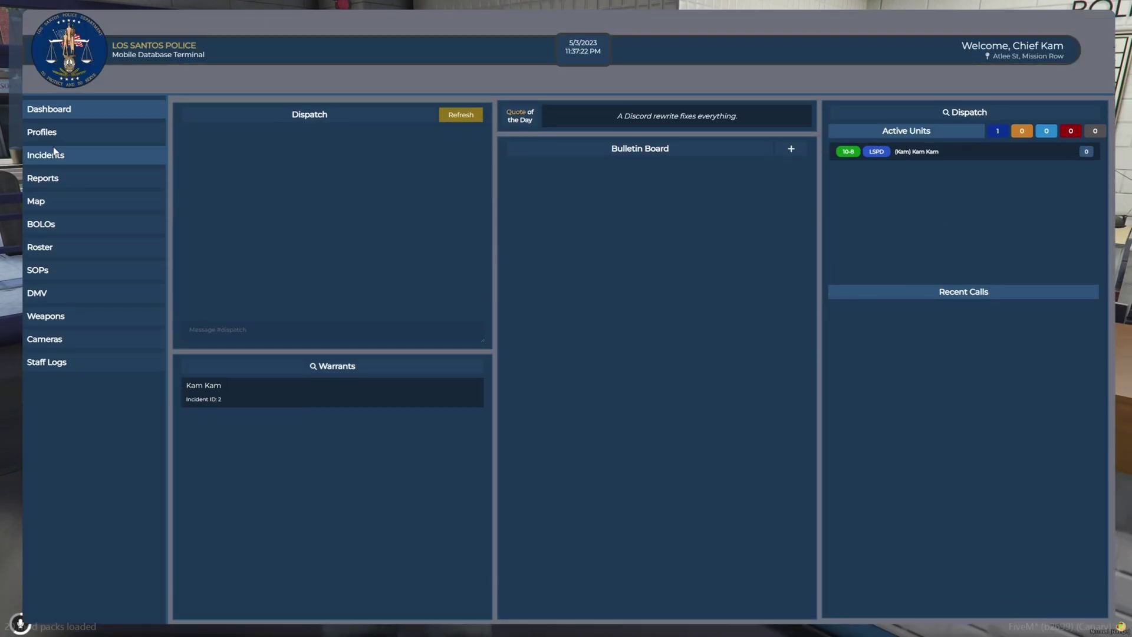
left_click(54, 153)
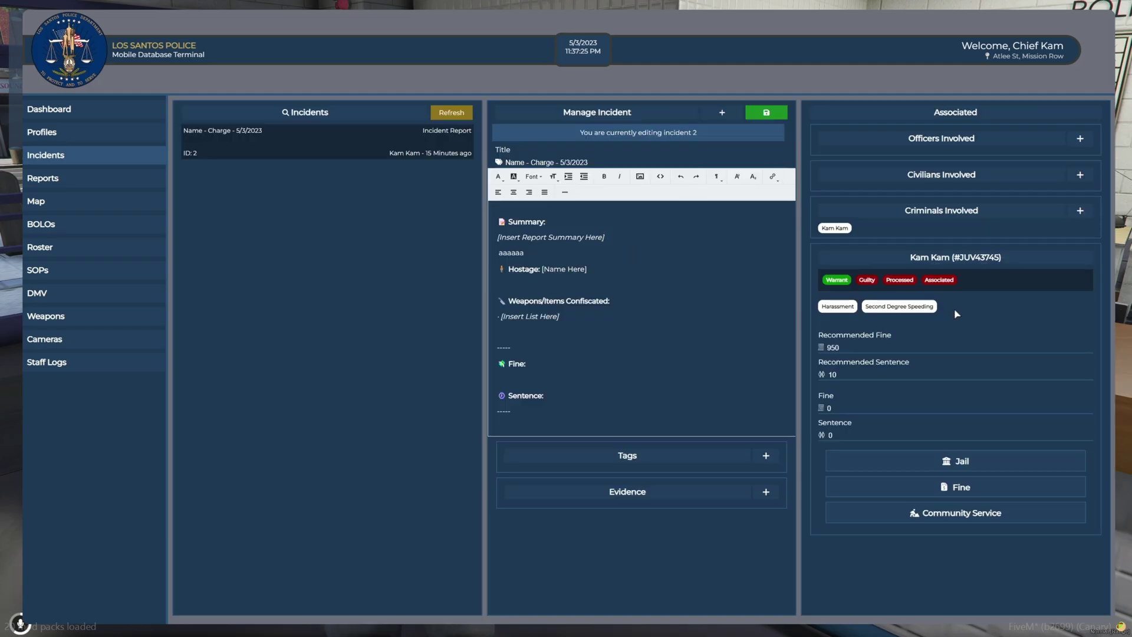
left_click(976, 316)
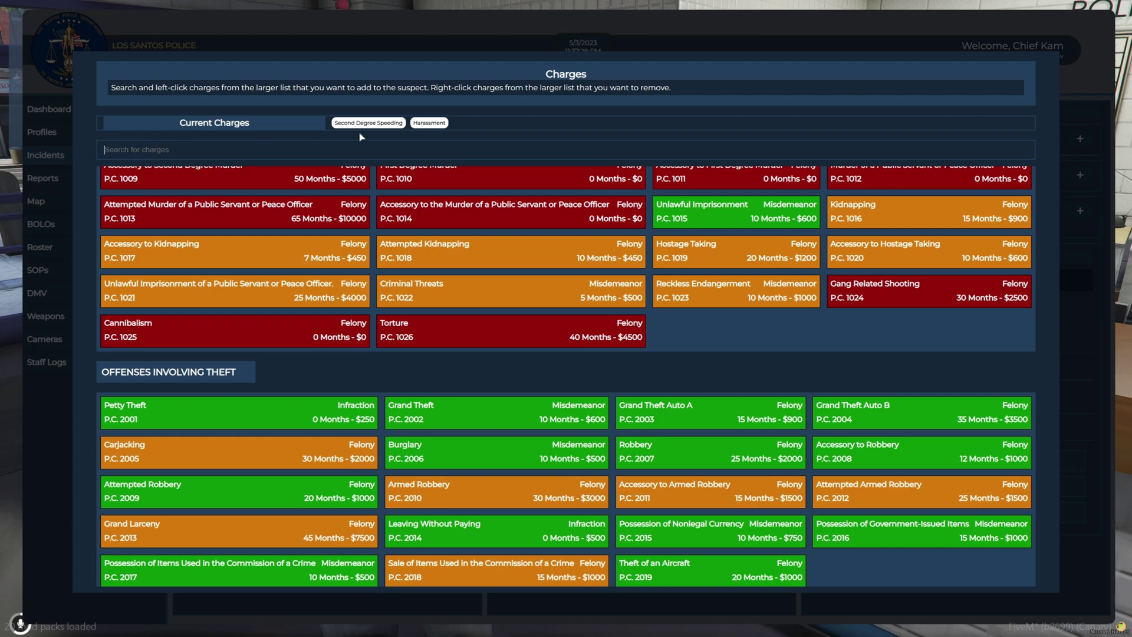
type("second")
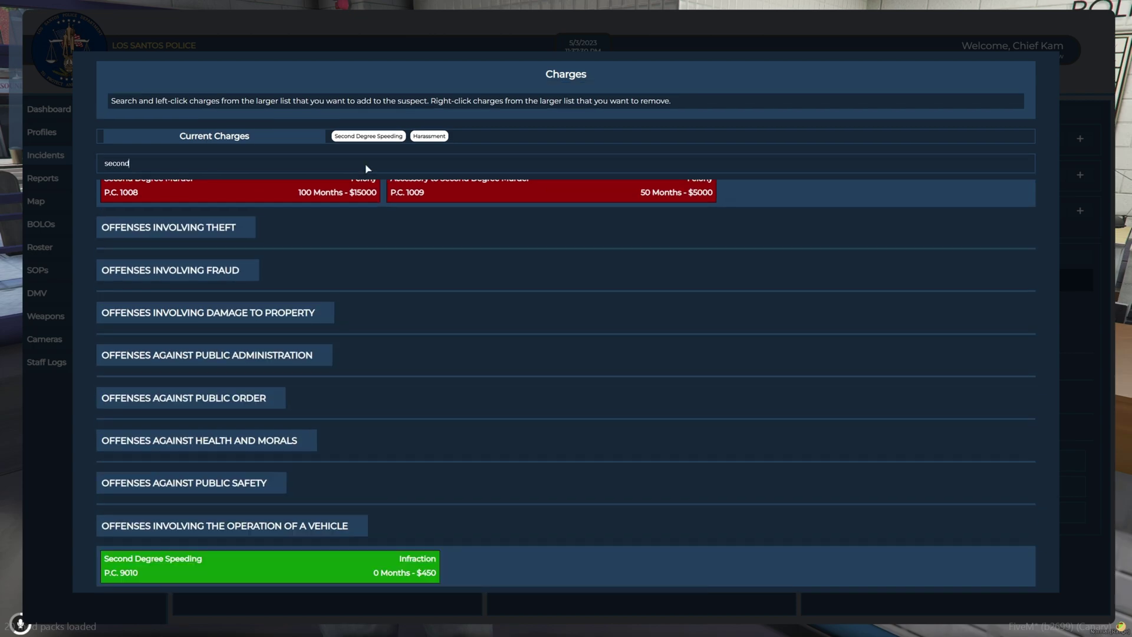
scroll(521, 203, "down", 1)
right_click(289, 521)
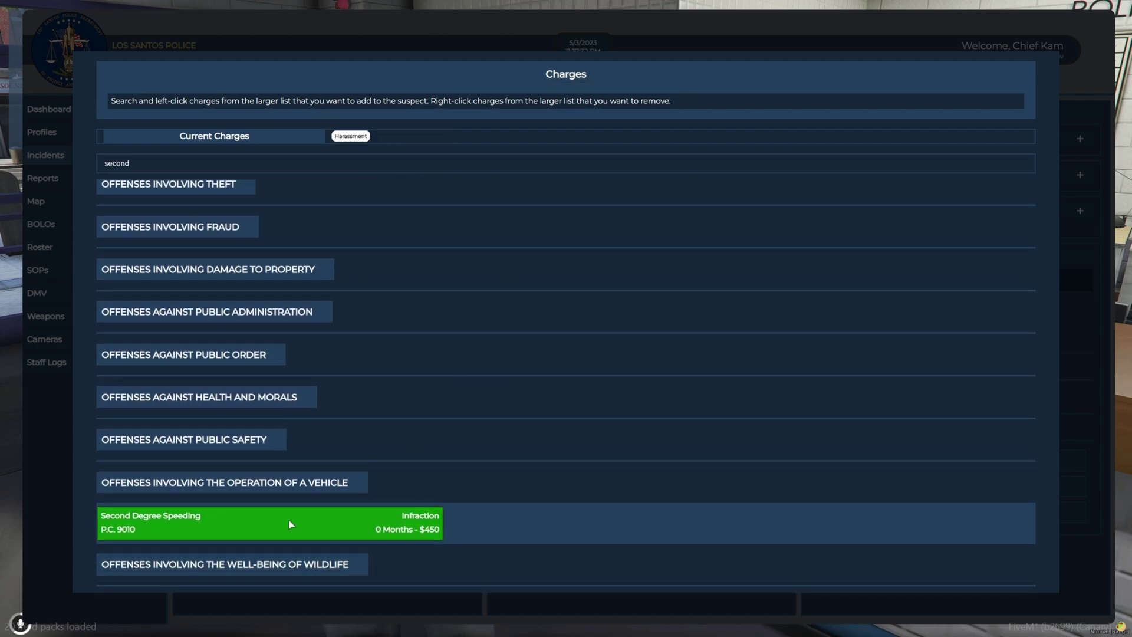
key("Escape")
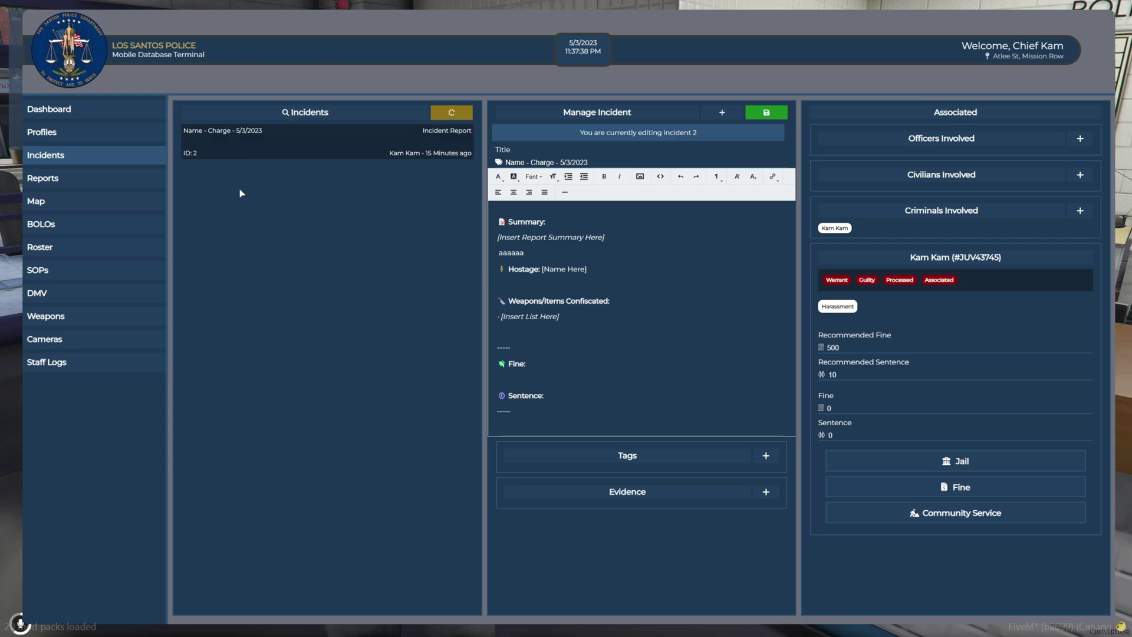
key("Escape")
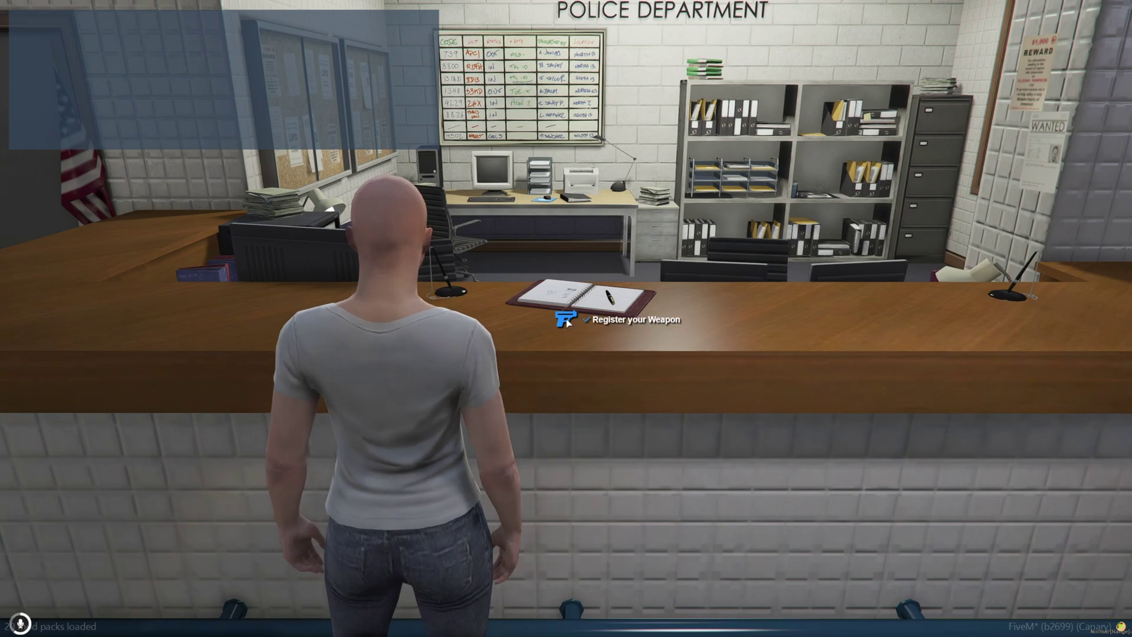
Register the character's weapons at the police station's front desk.
left_click(635, 319)
key("s")
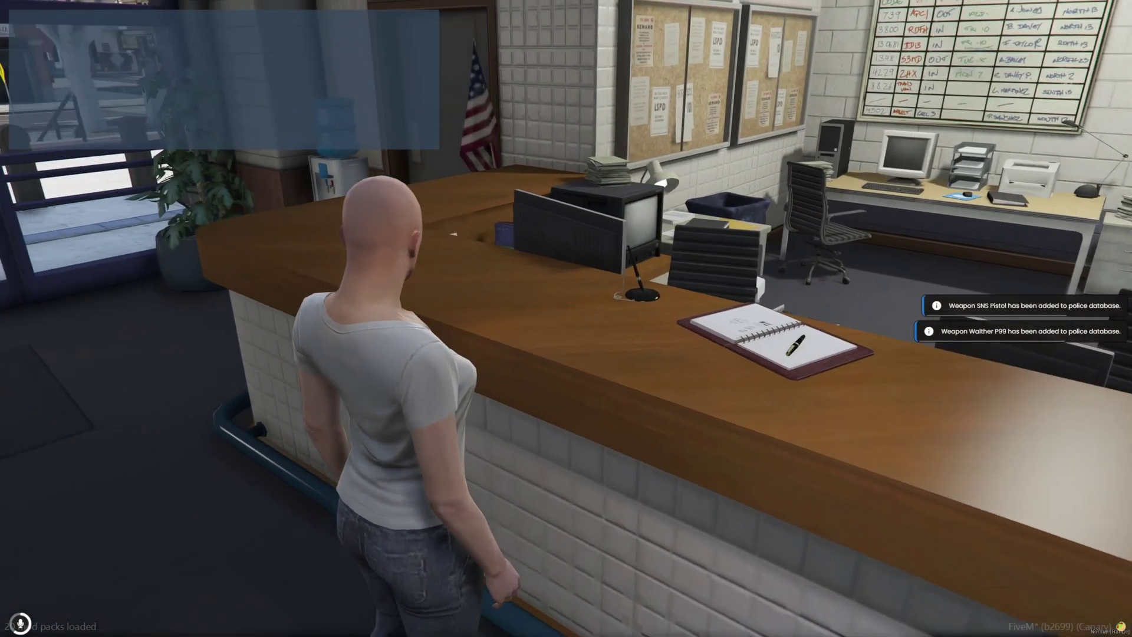
Look up the SNS Pistol and Walther P99 registrations on the MDT's Weapons page, and close the MDT.
key("k")
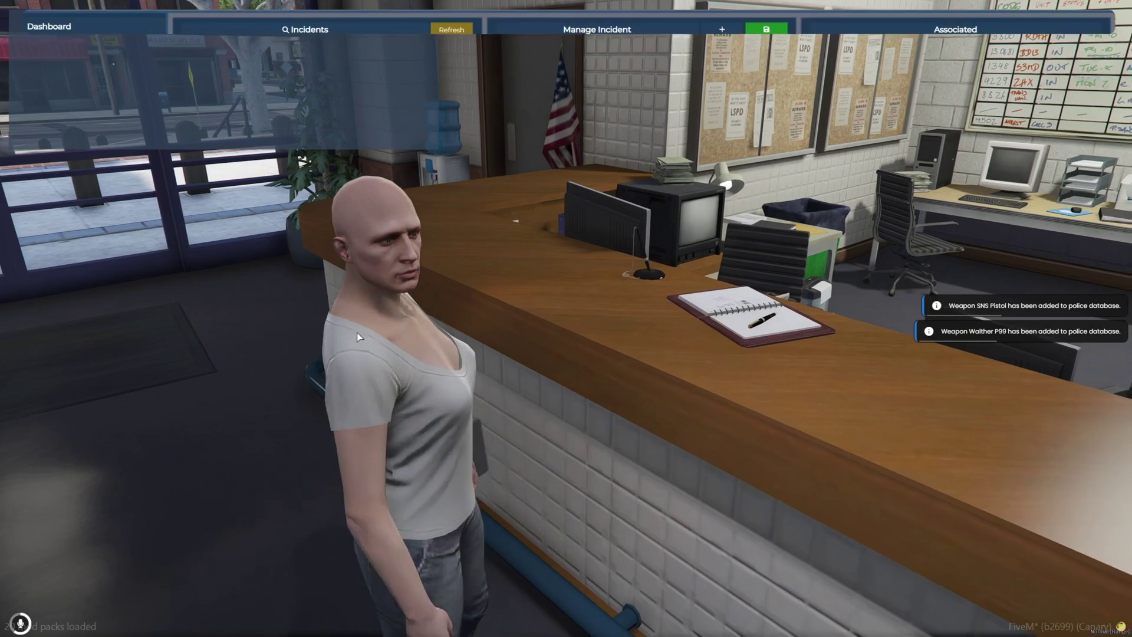
left_click(53, 313)
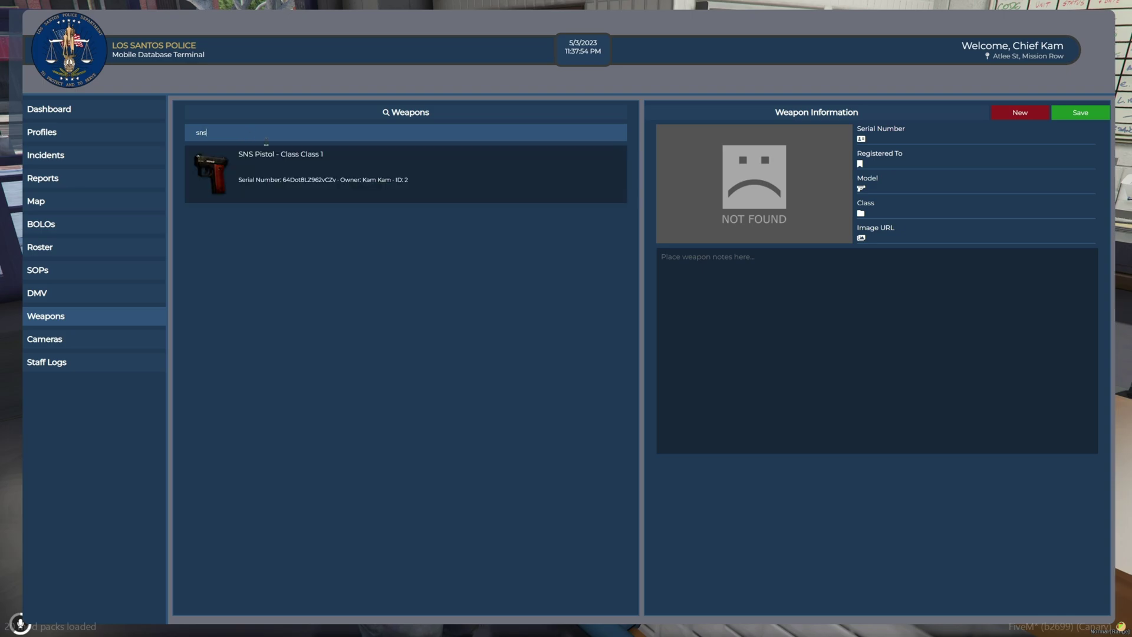
left_click(318, 161)
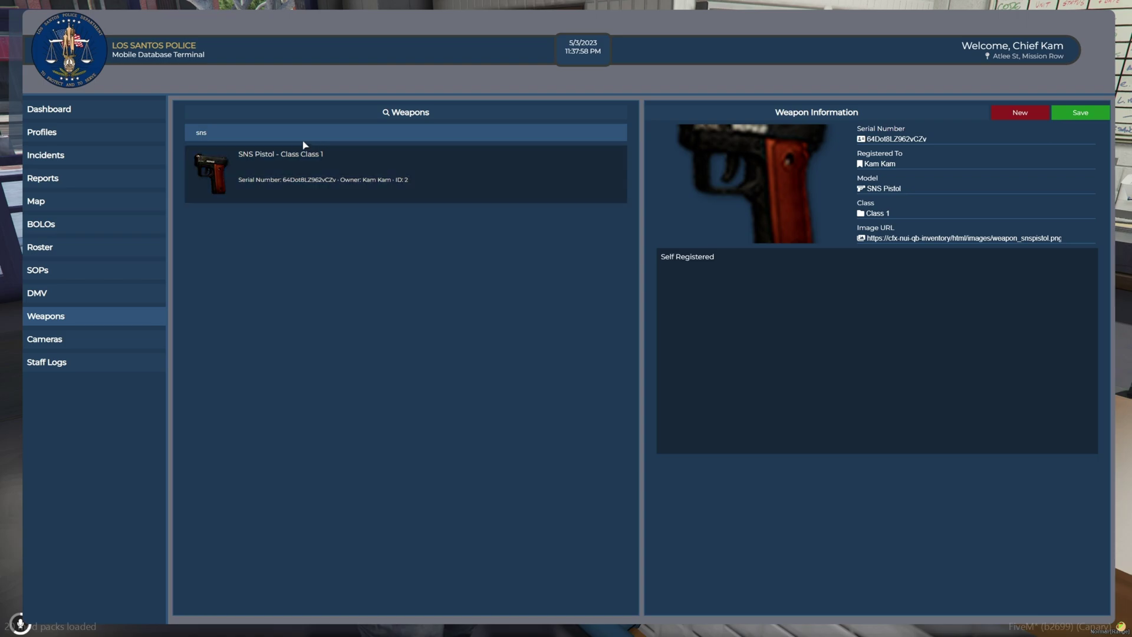
left_click(198, 128)
type("walther")
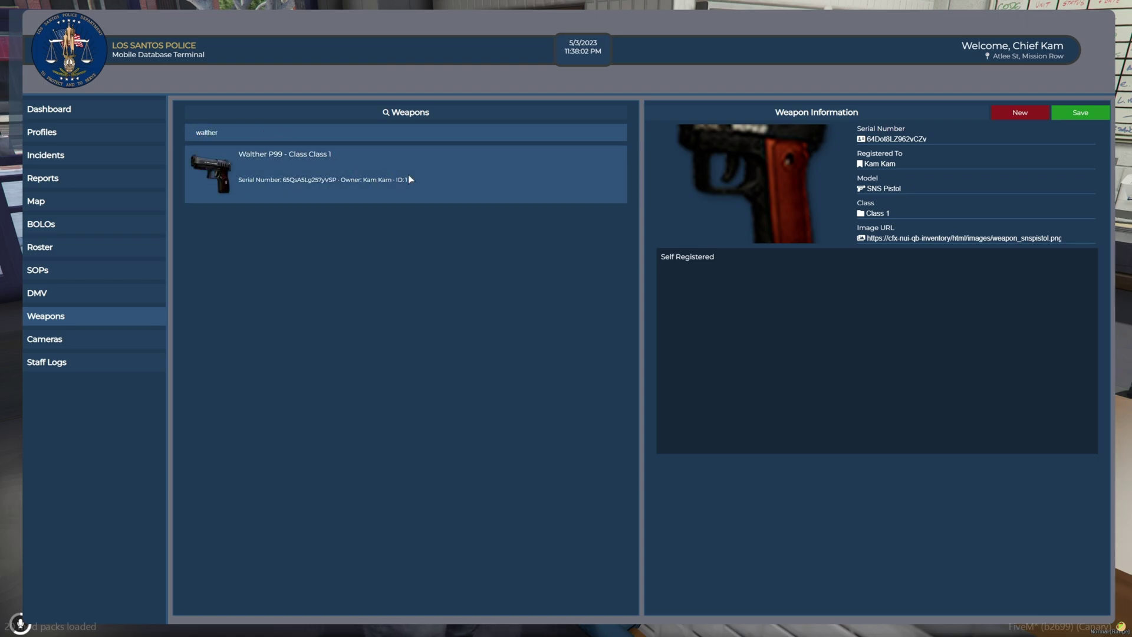
left_click(418, 180)
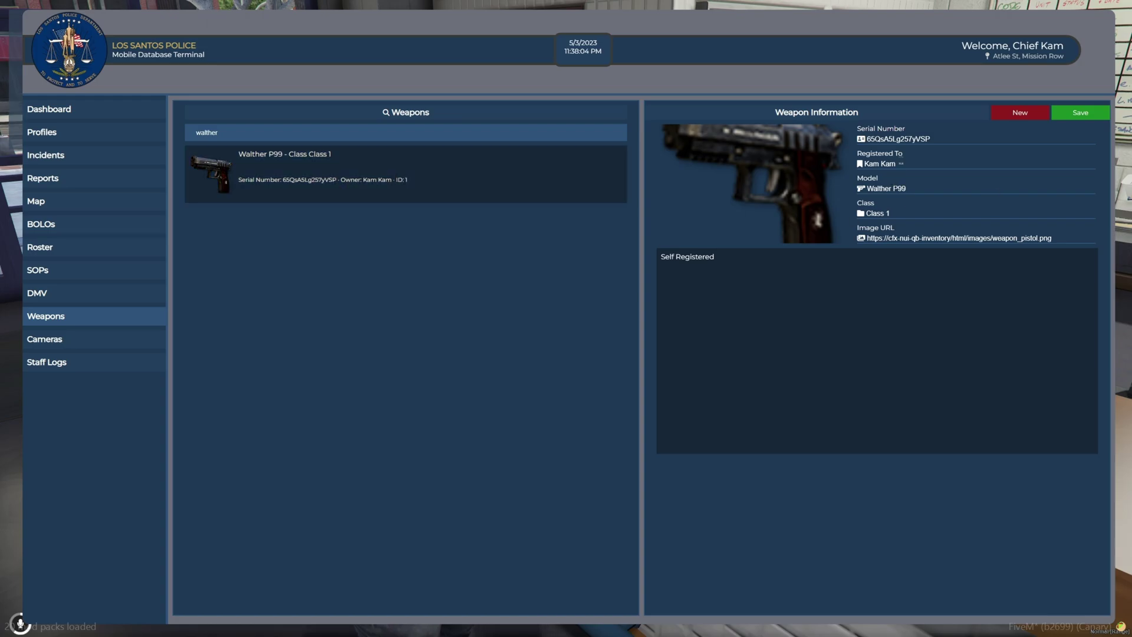
key("Escape")
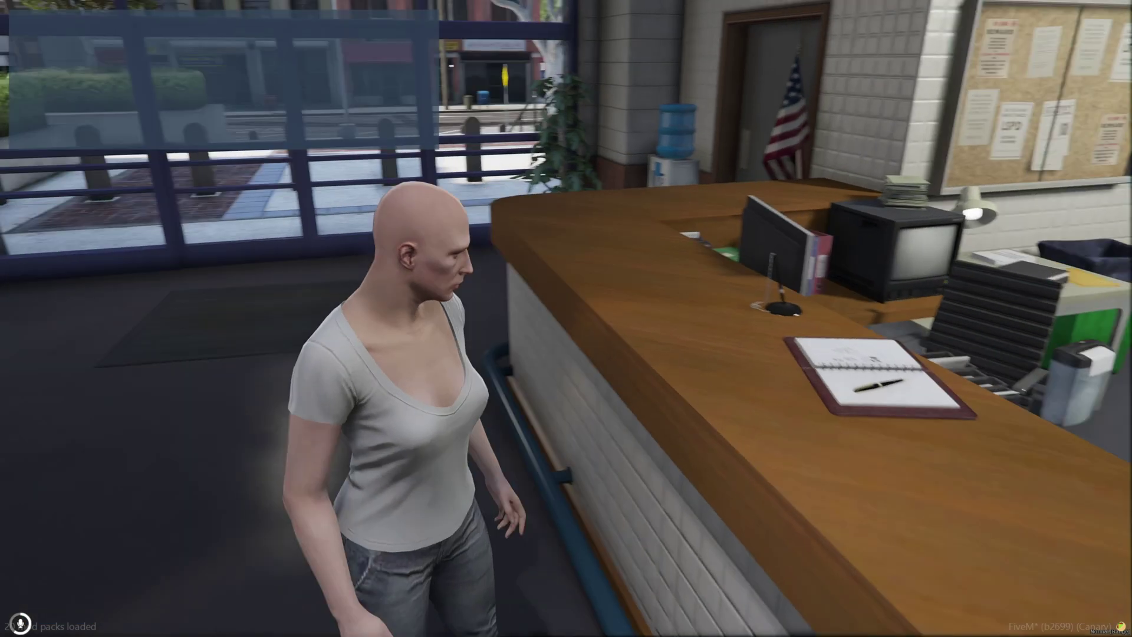
Leave the station desk and drive the police cruiser along Power St up to the dark blue sports car at the curb.
key("s")
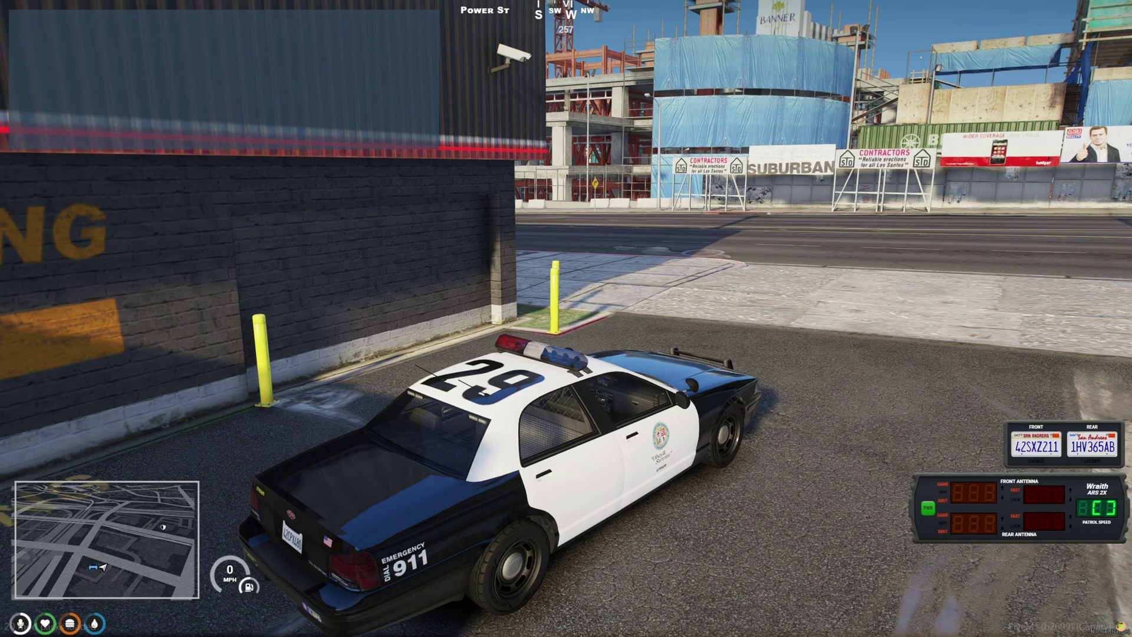
key("s")
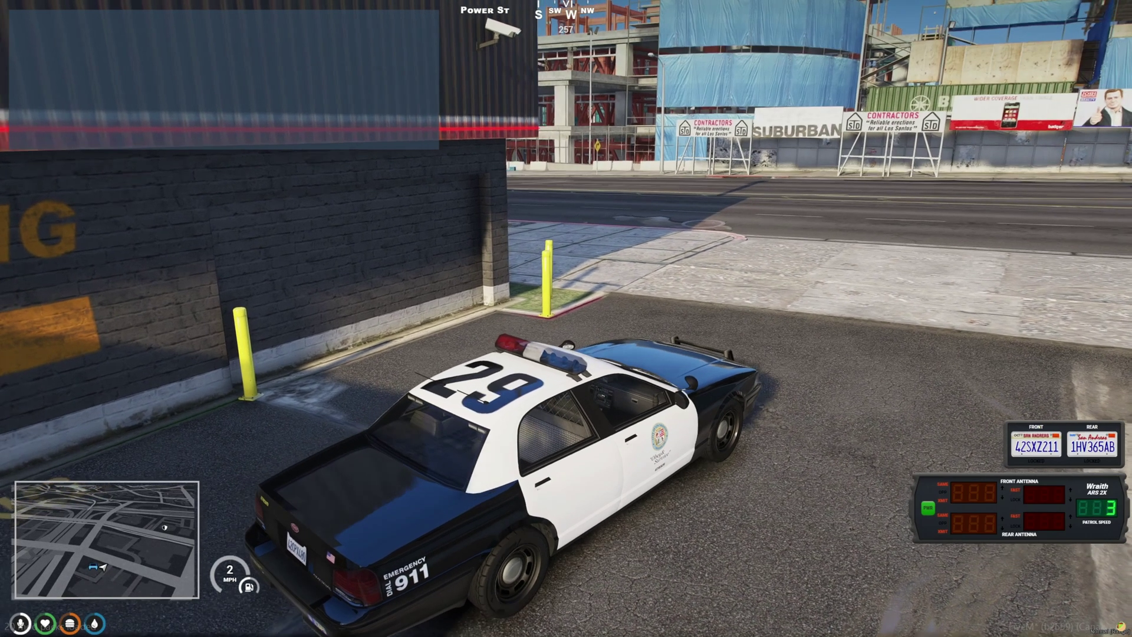
key("d")
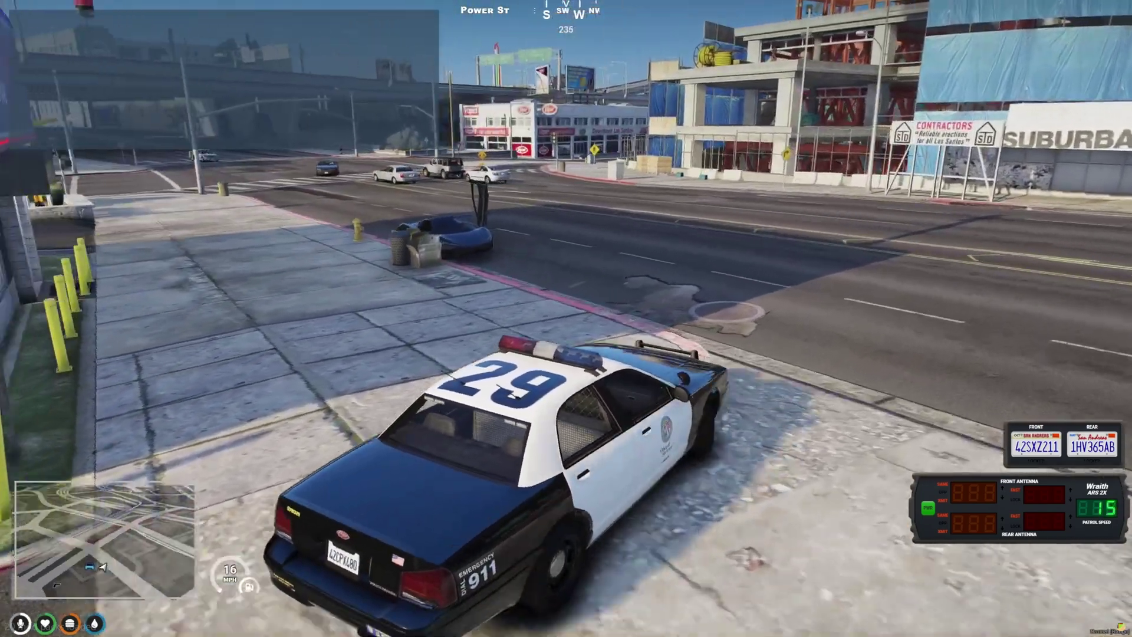
key("w")
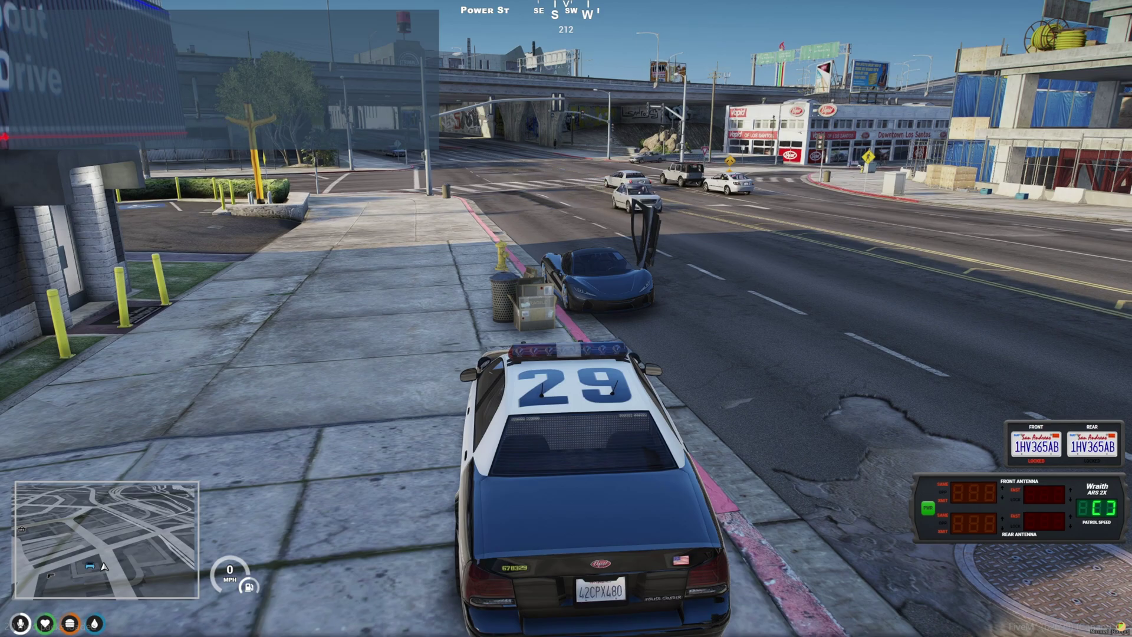
Send a Traffic Stop Alert from the police cruiser for the sports car in front.
key("F1")
left_click(581, 258)
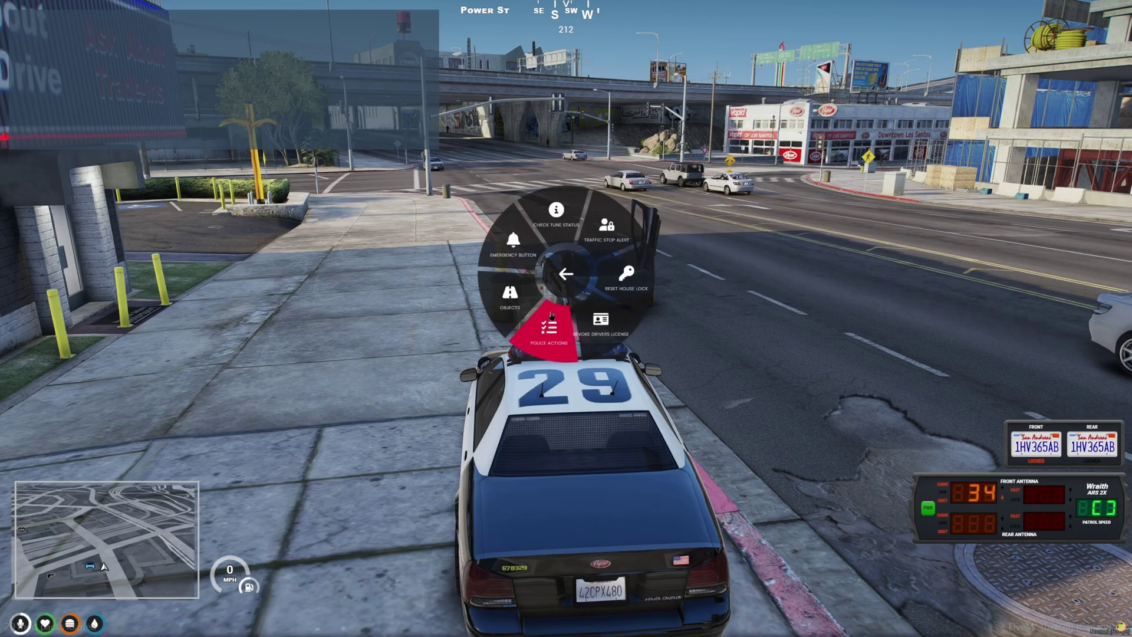
left_click(605, 230)
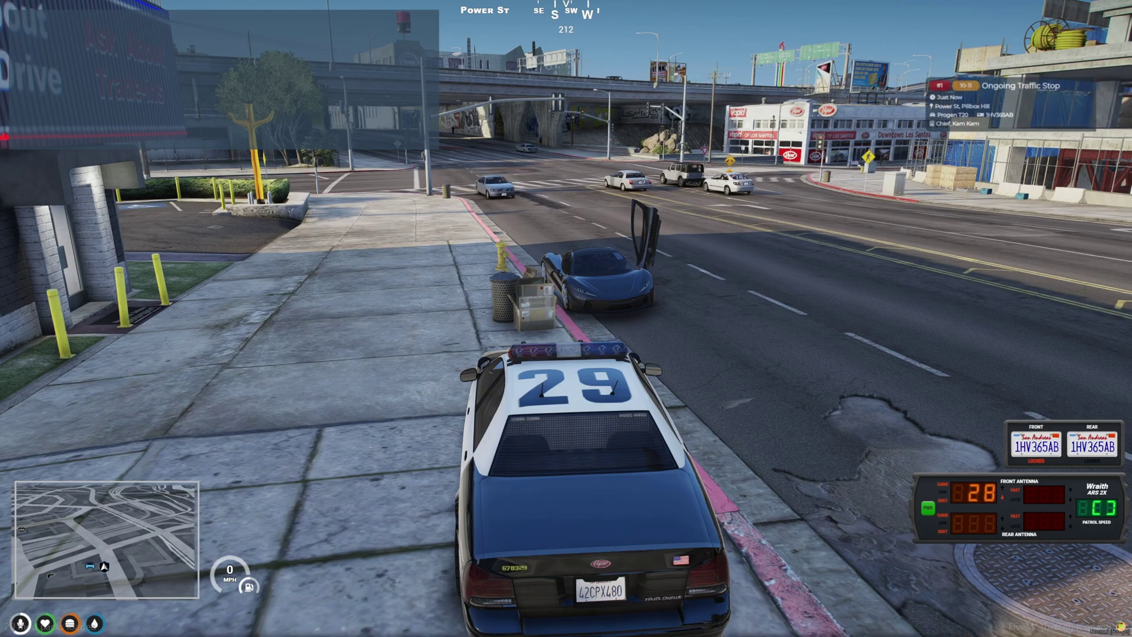